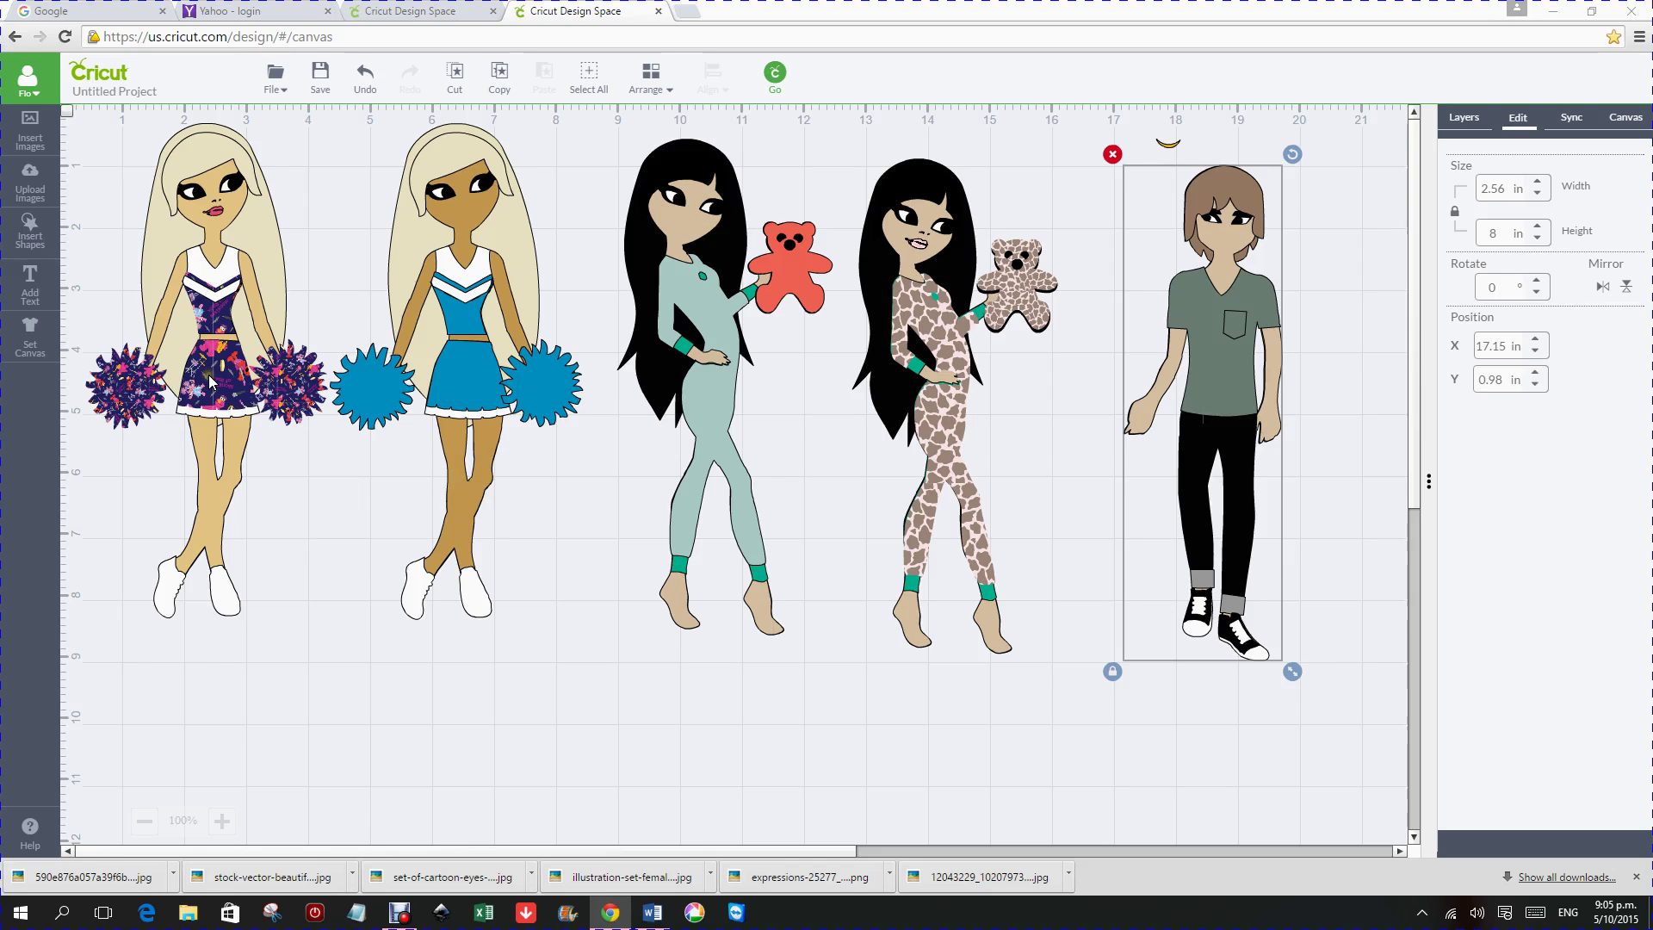
Step: Ungroup the blue cheerleader doll in the Layers panel and select her pom-poms layer
left_click(476, 373)
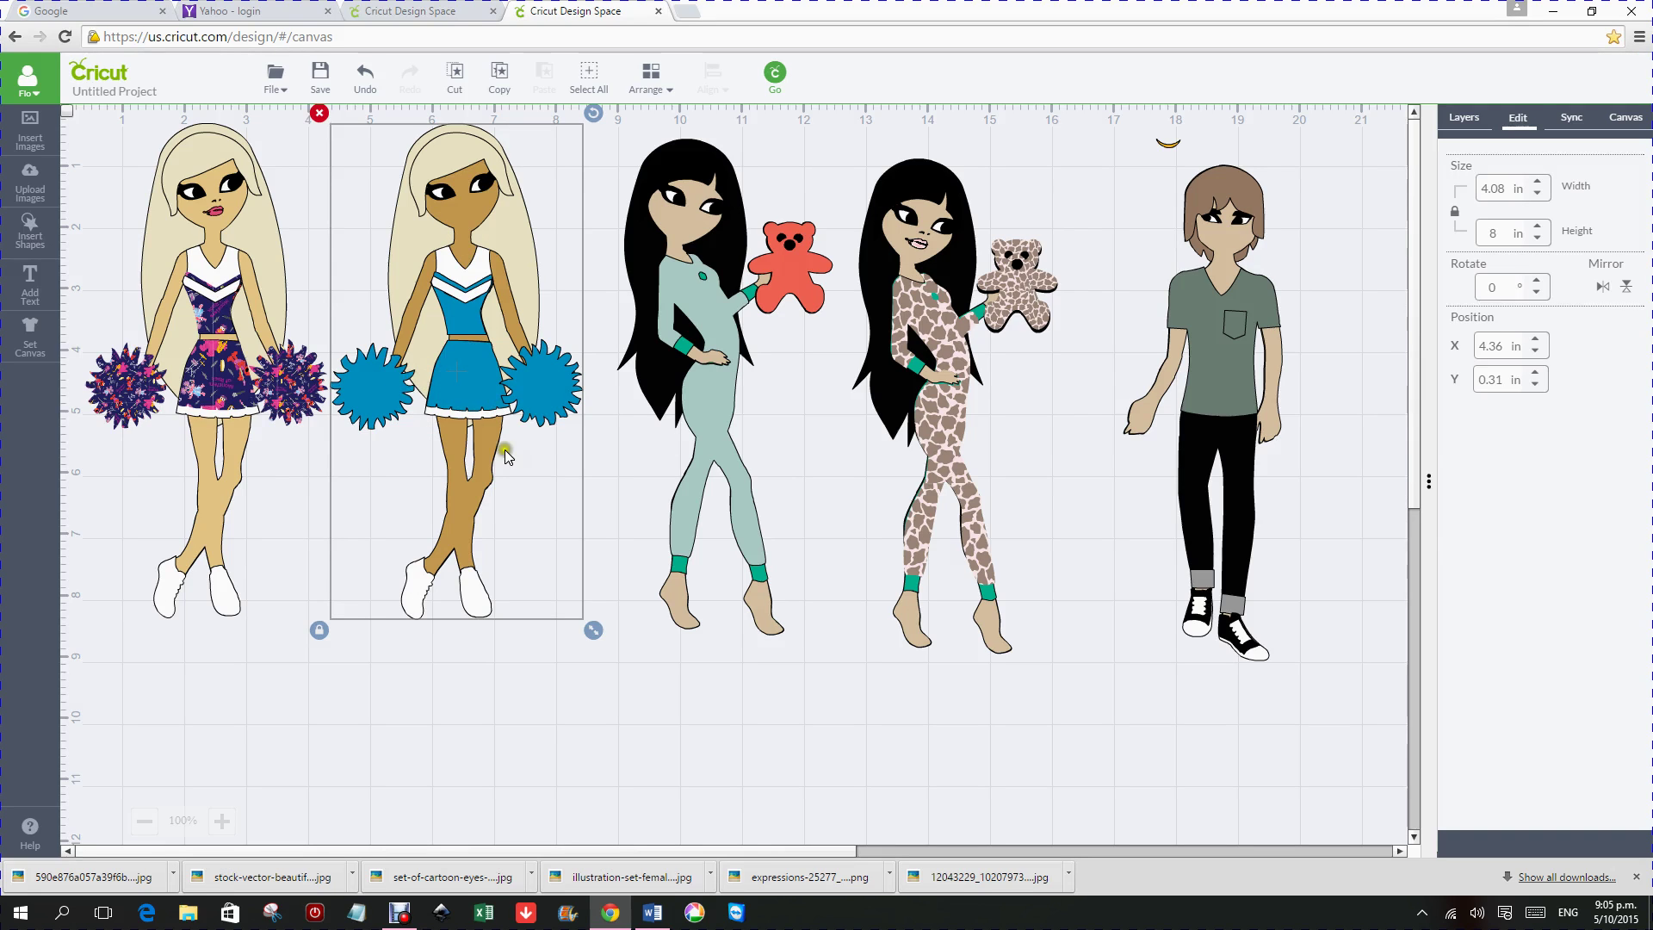
left_click(1463, 117)
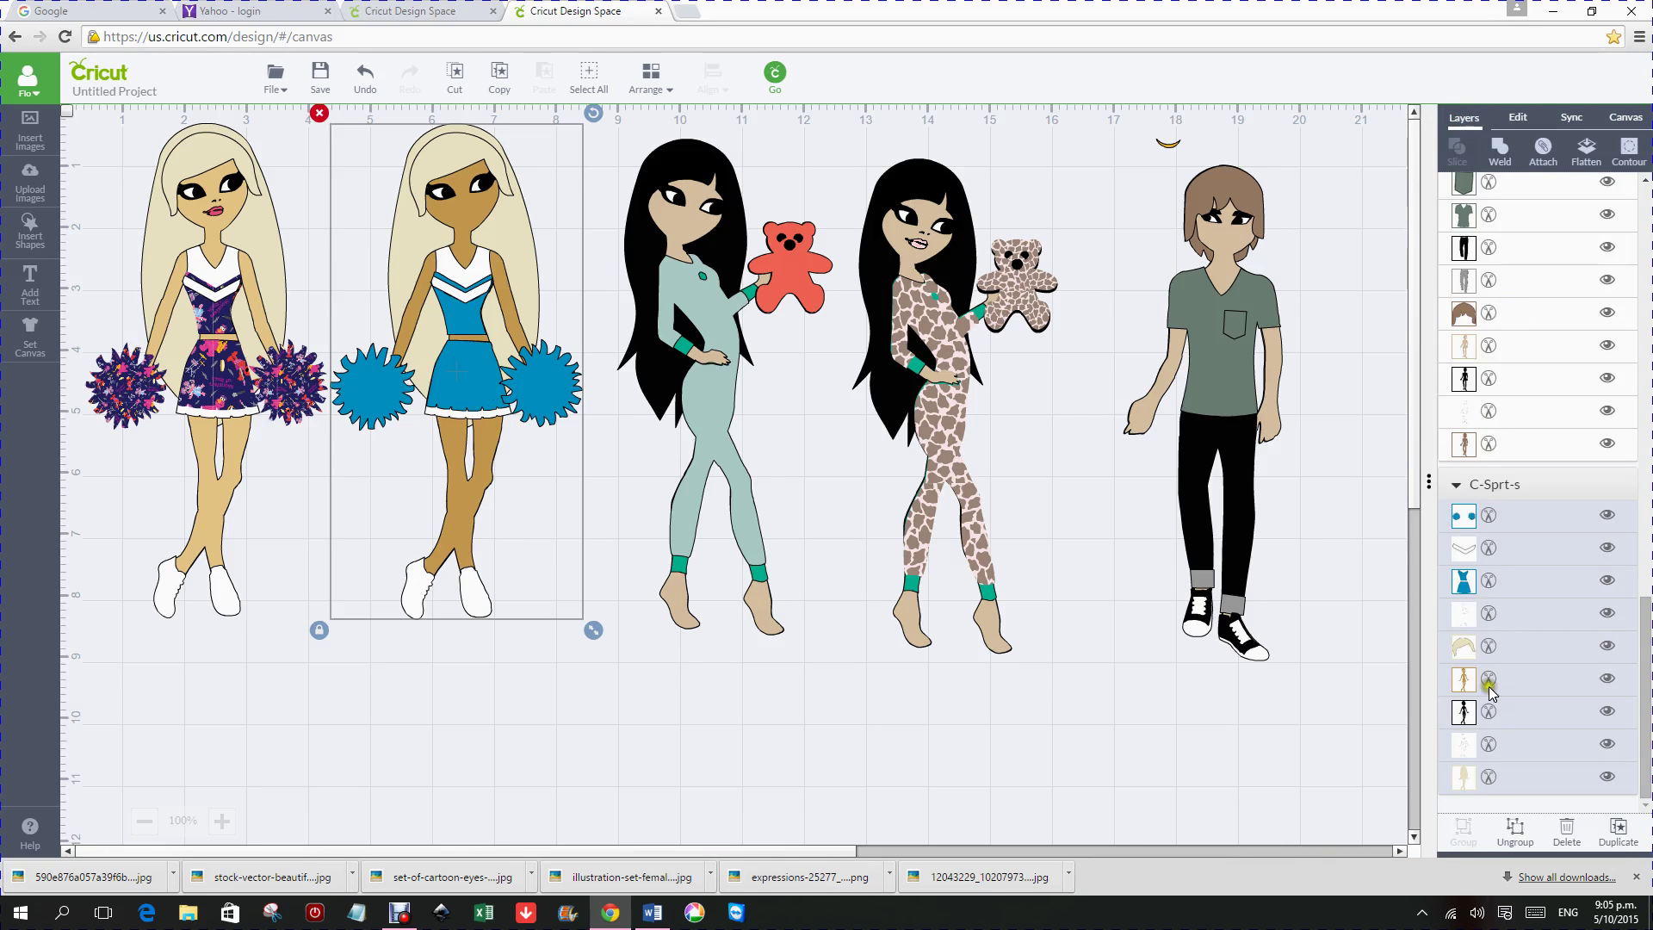
left_click(1515, 834)
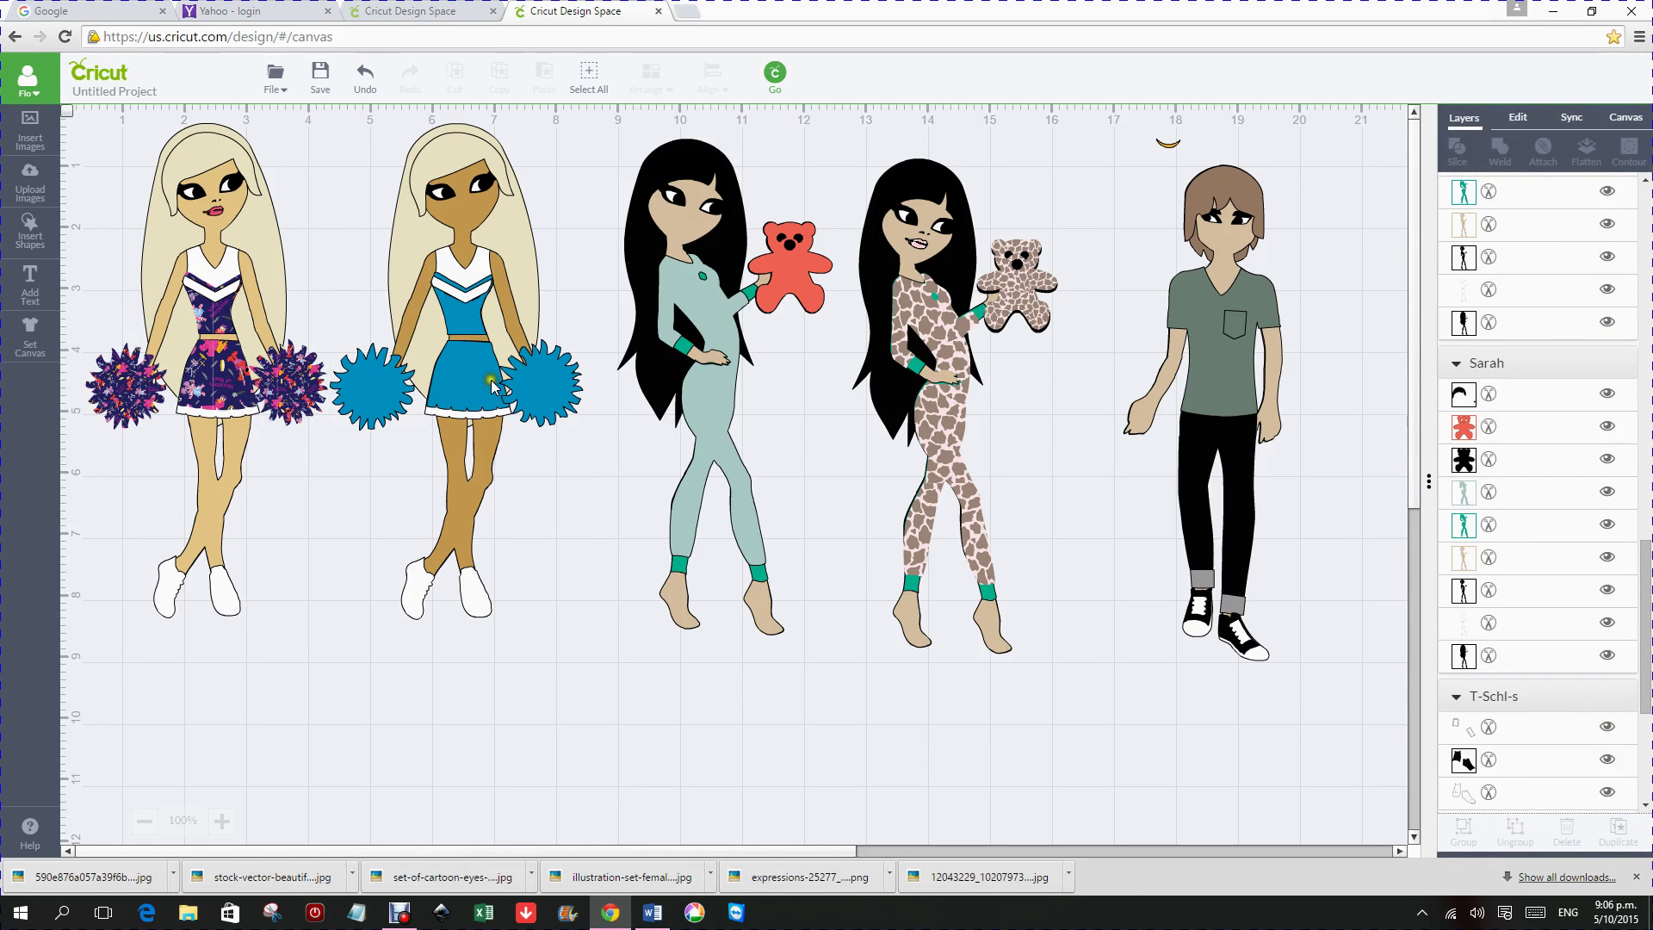
left_click(457, 363)
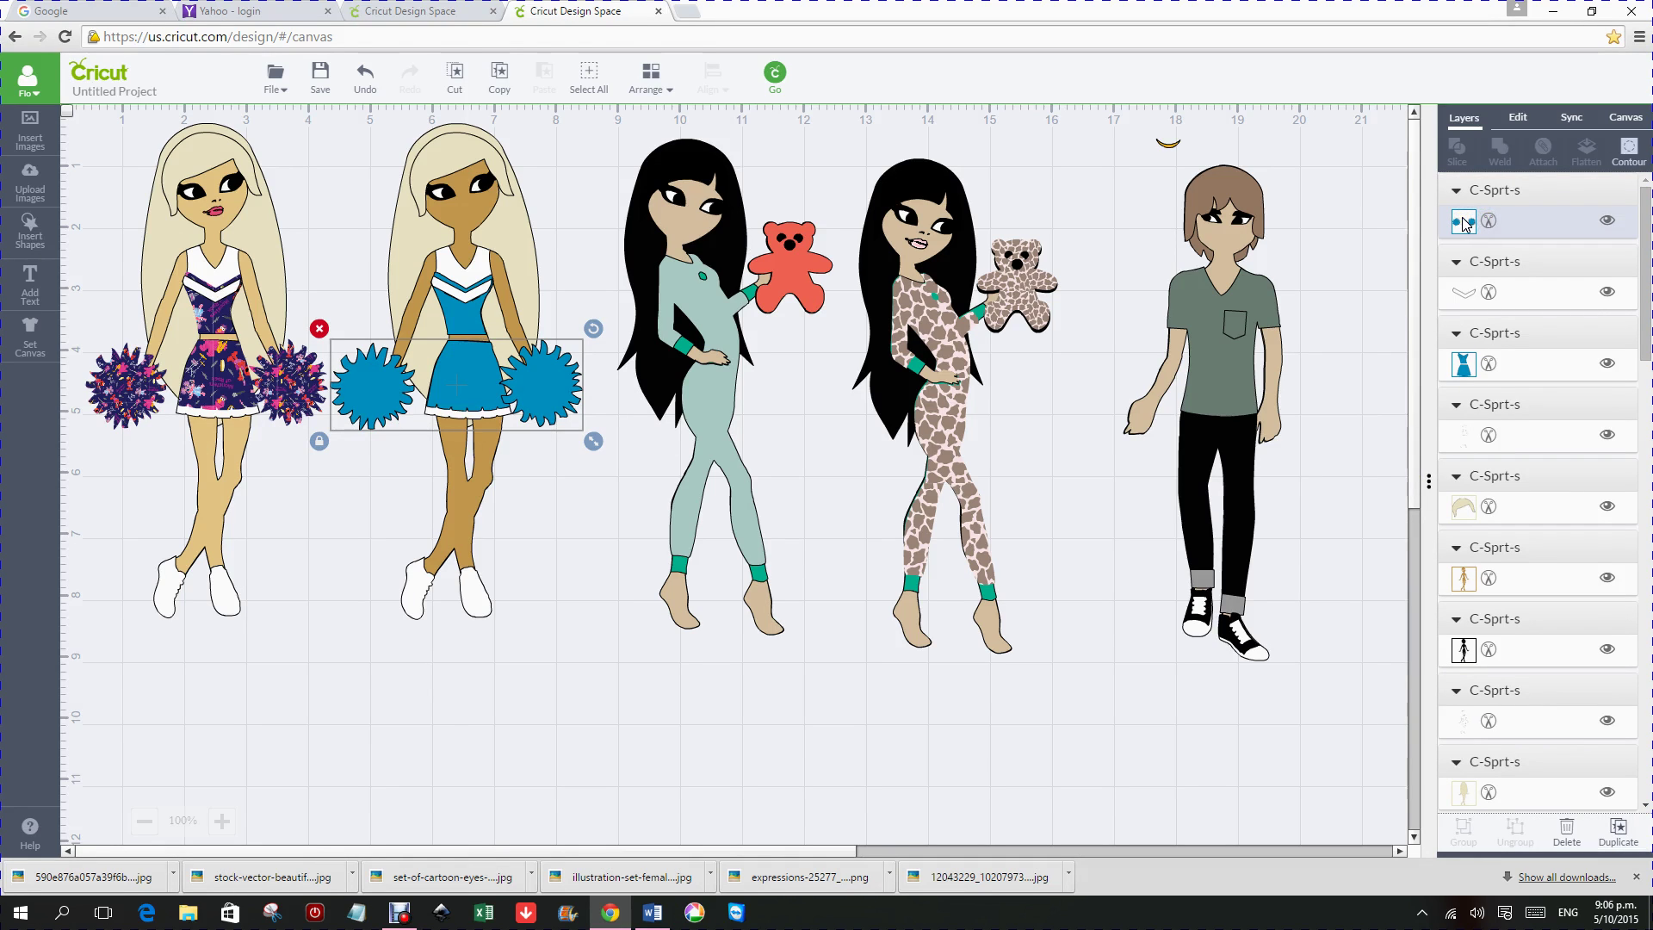
Step: Set the blue pom-poms layer to Print and clear the pattern filters to show every pattern
left_click(1463, 222)
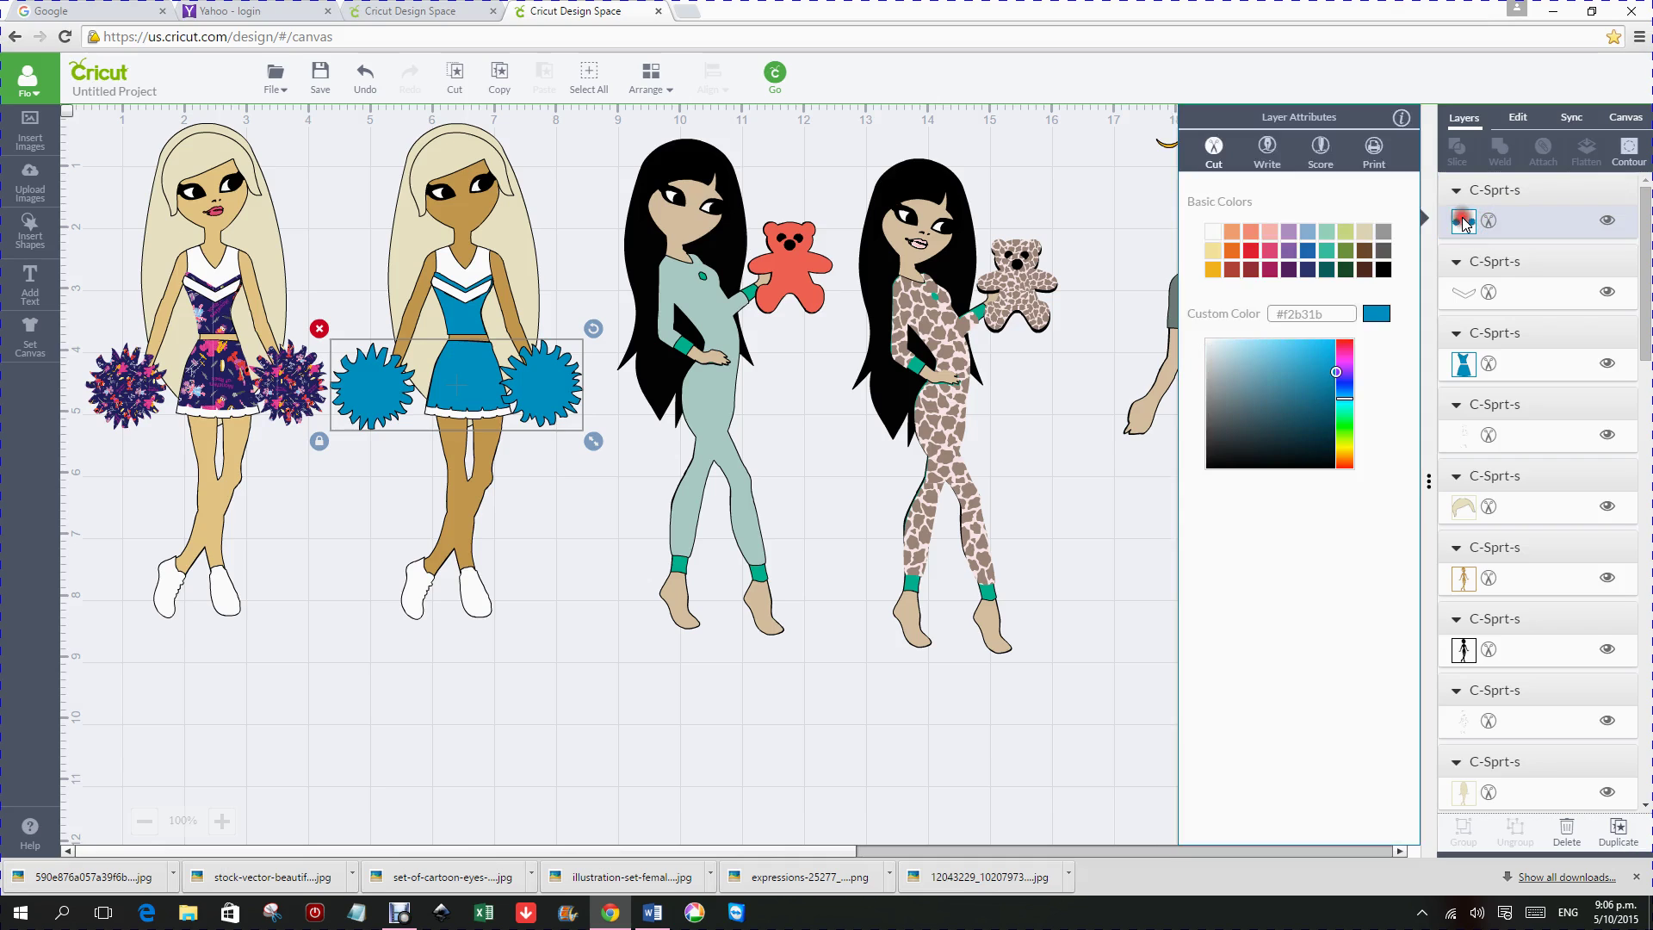
left_click(1373, 152)
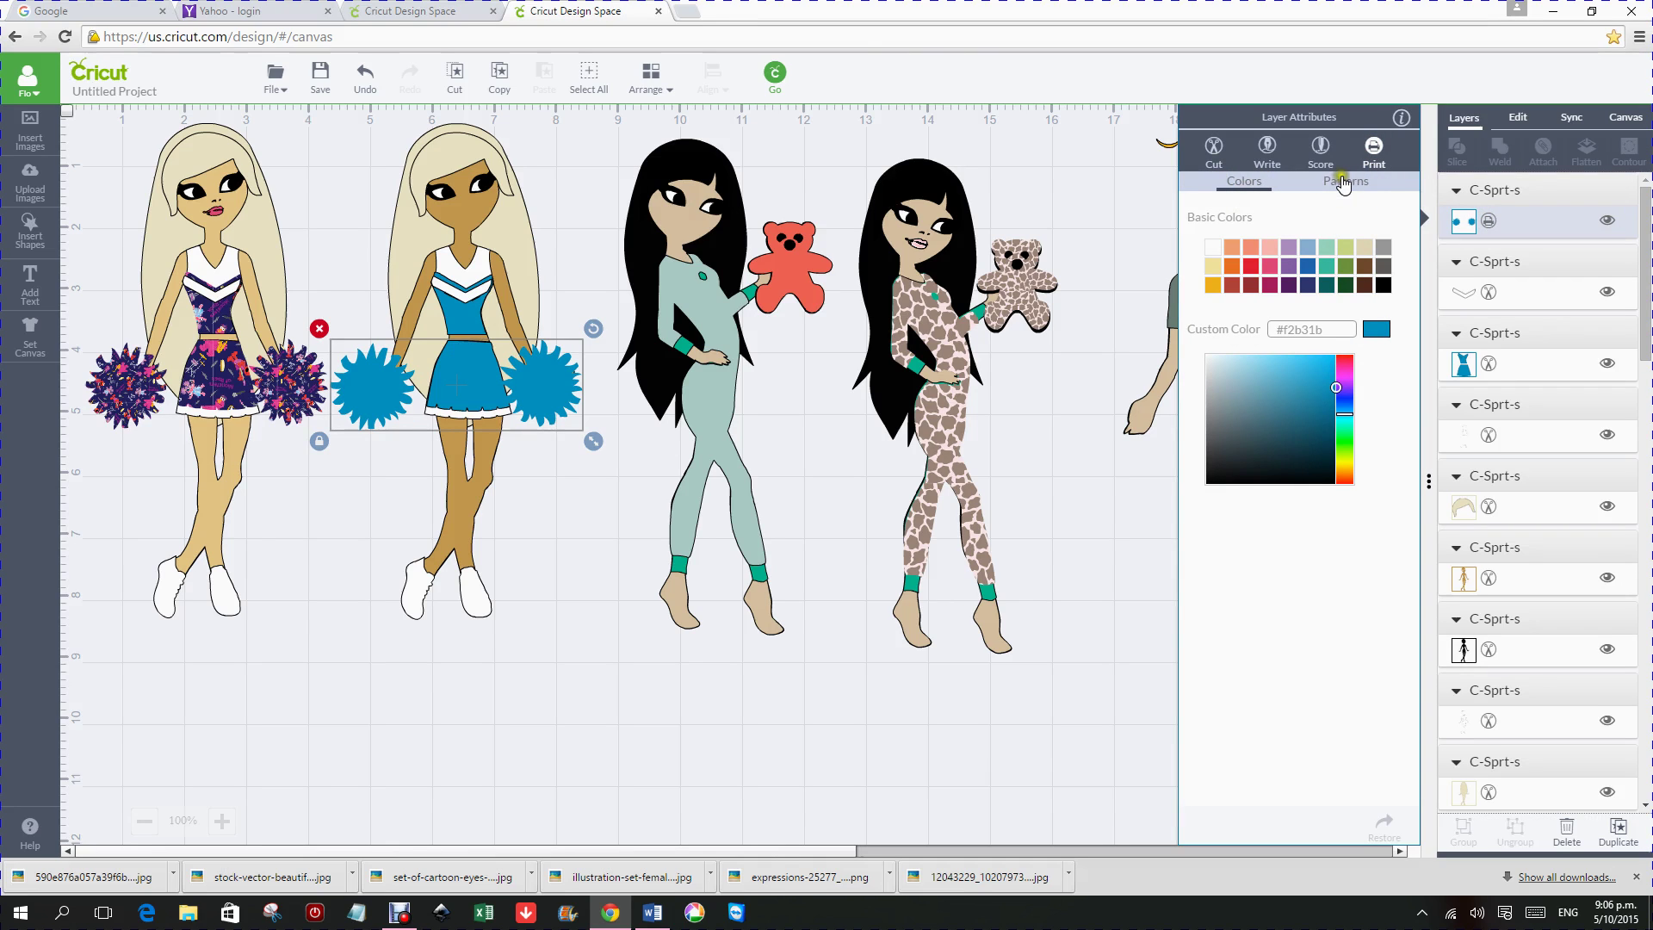
left_click(1346, 185)
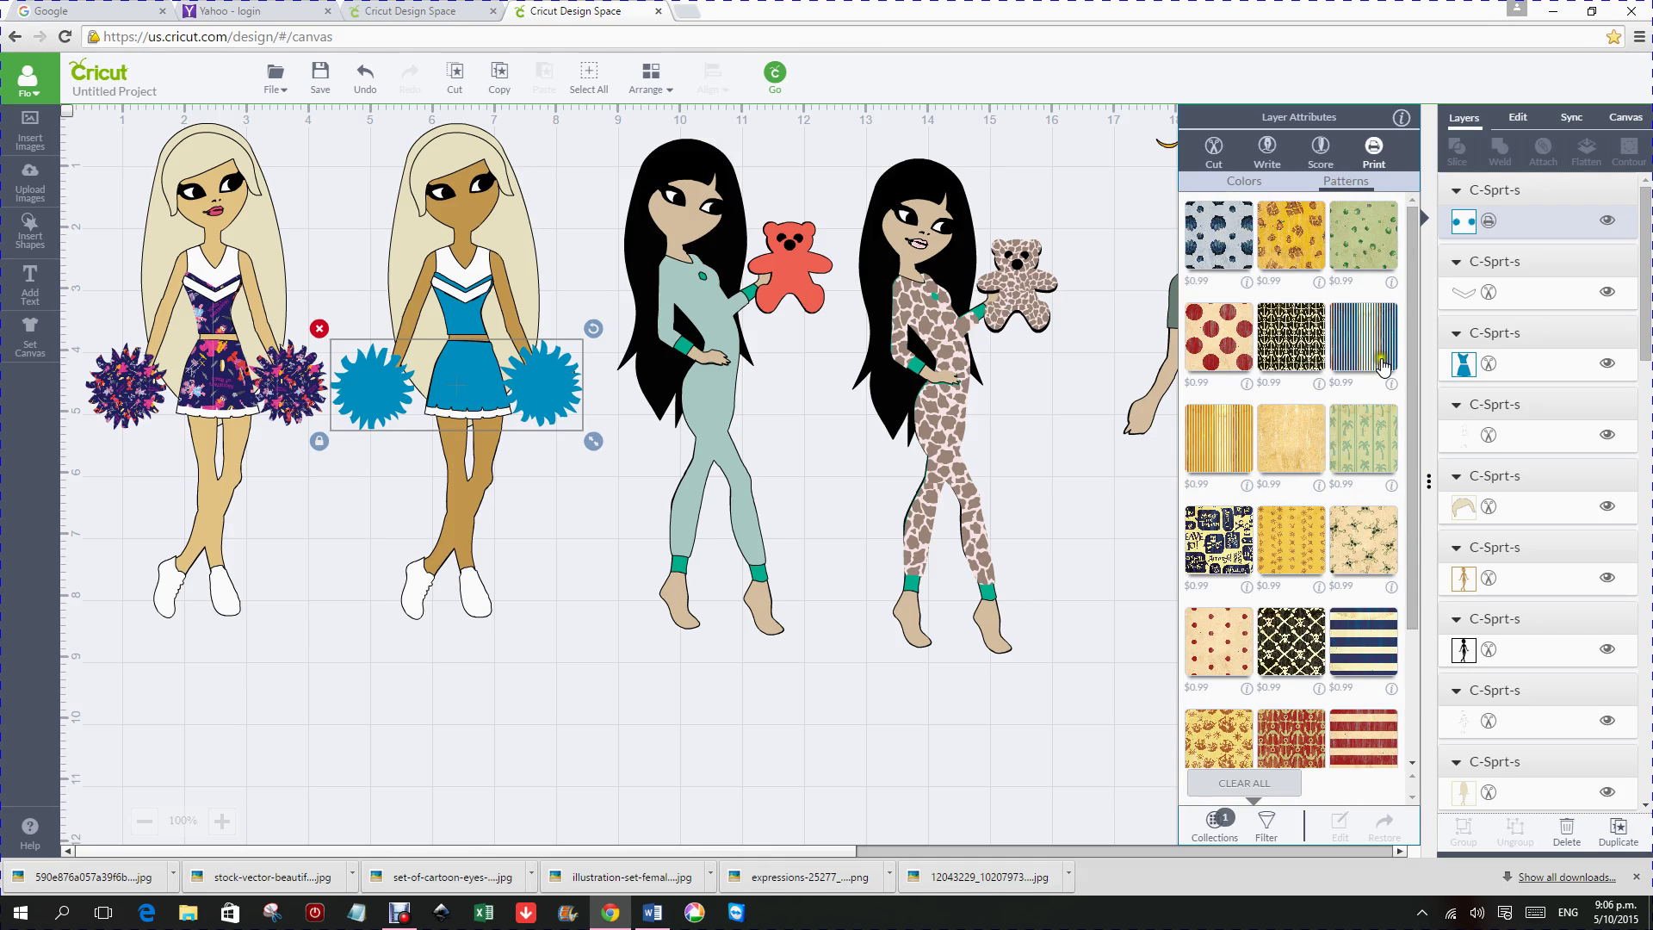
left_click(1240, 785)
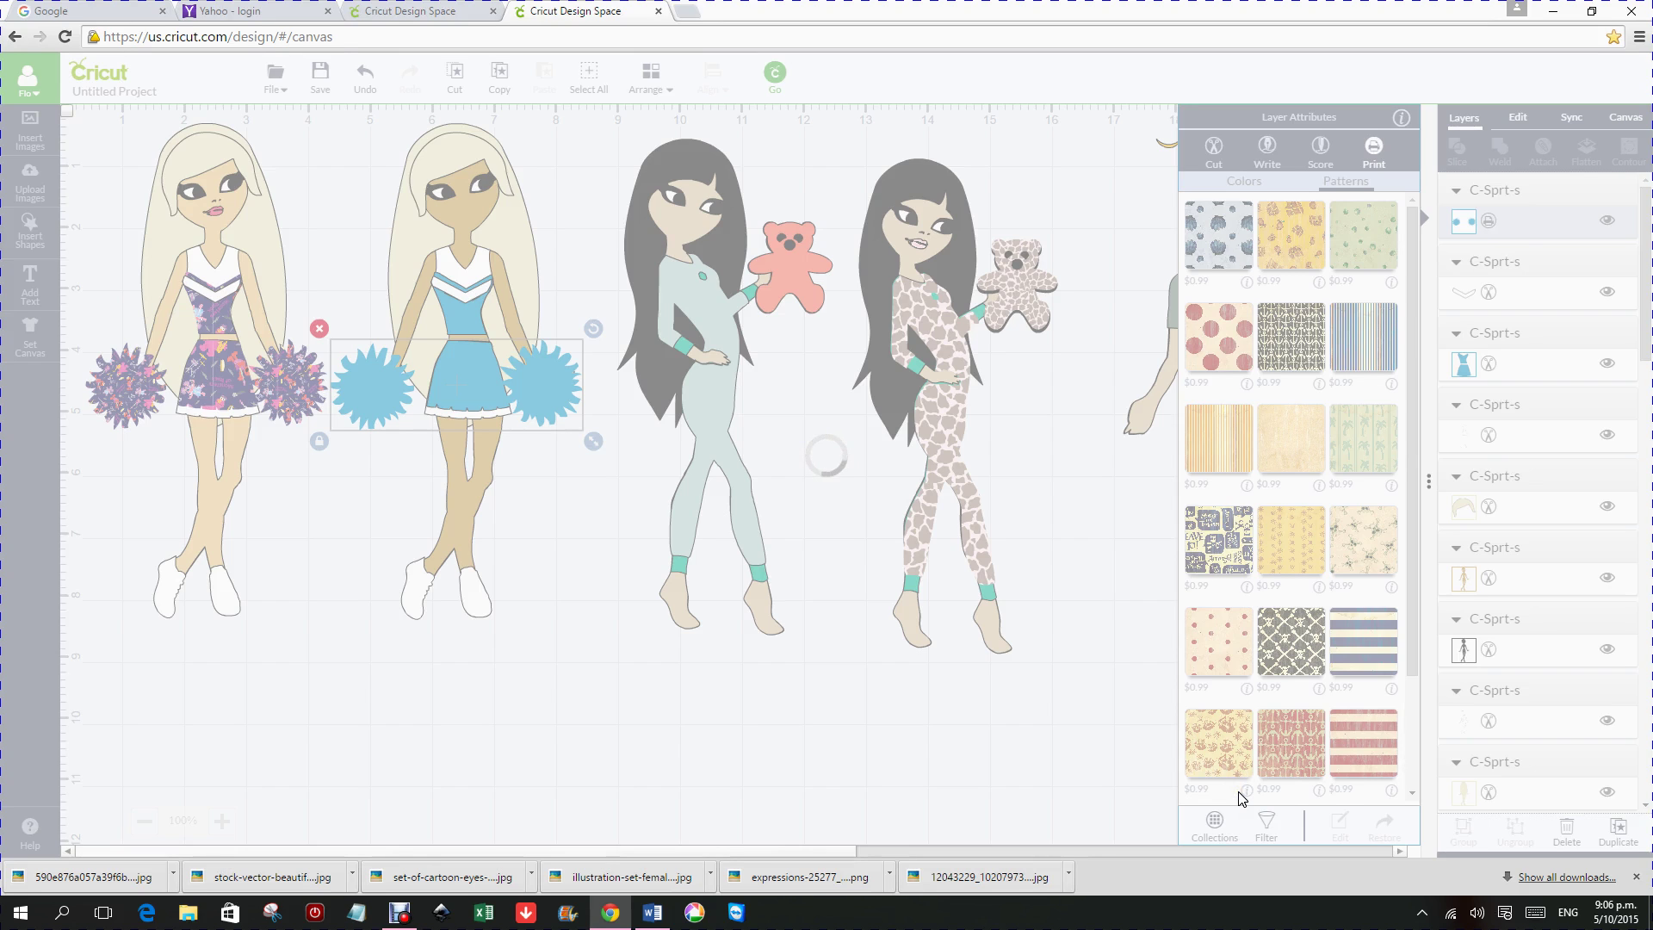
left_click(1348, 701)
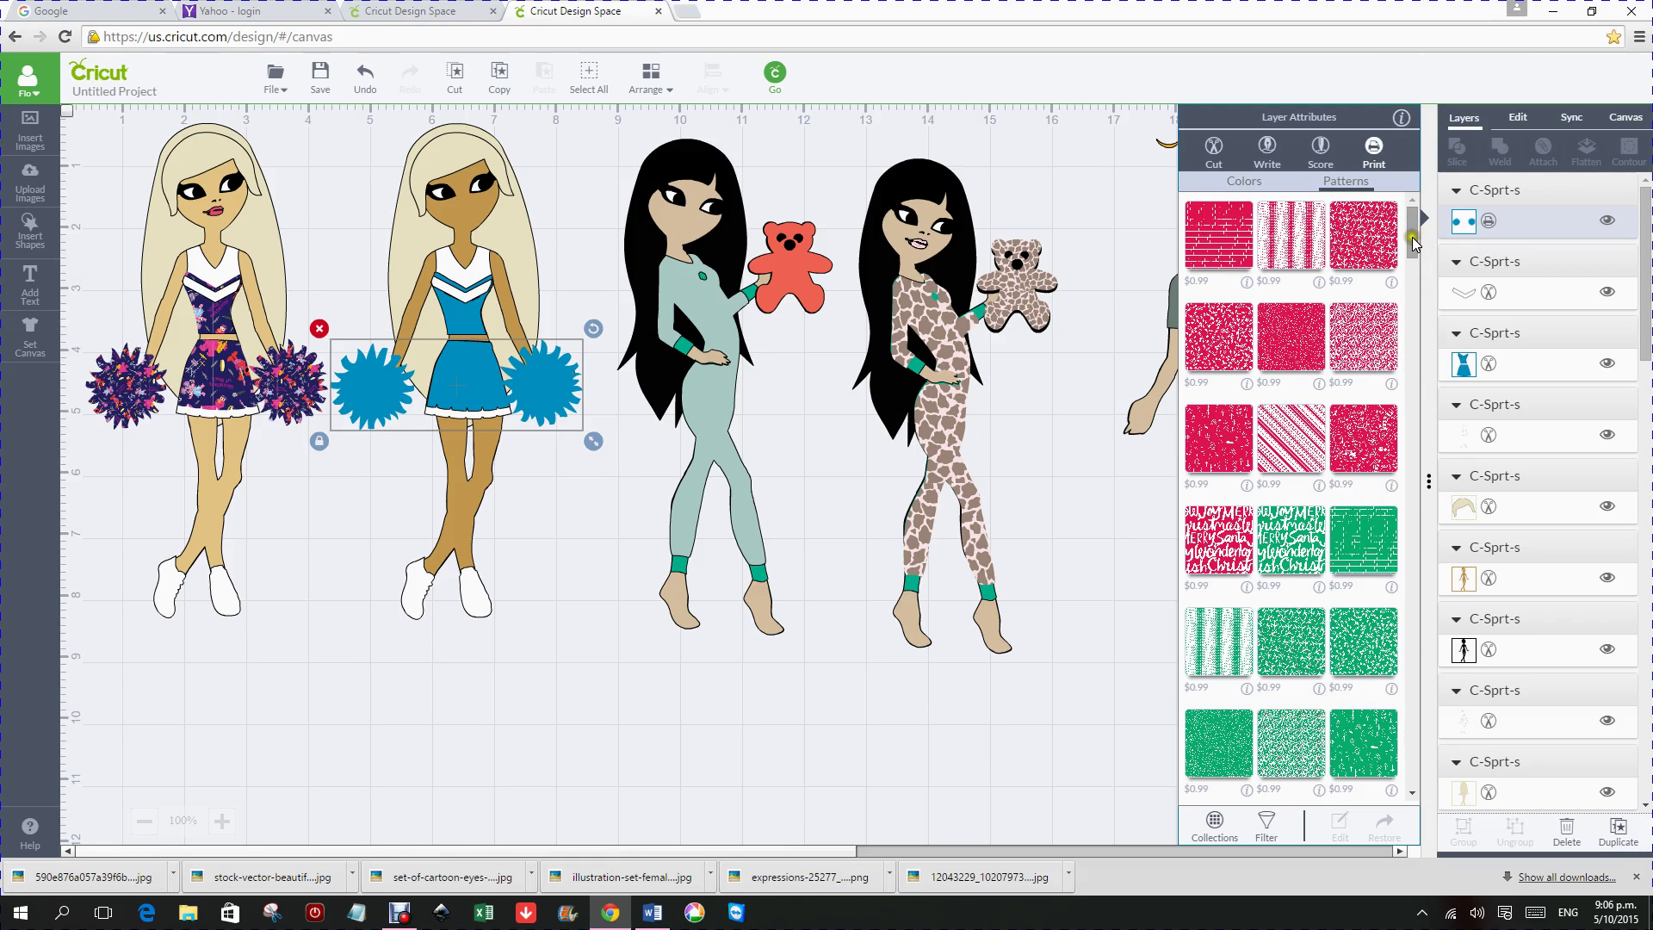
left_click_drag(1412, 243, 1412, 294)
left_click(1217, 831)
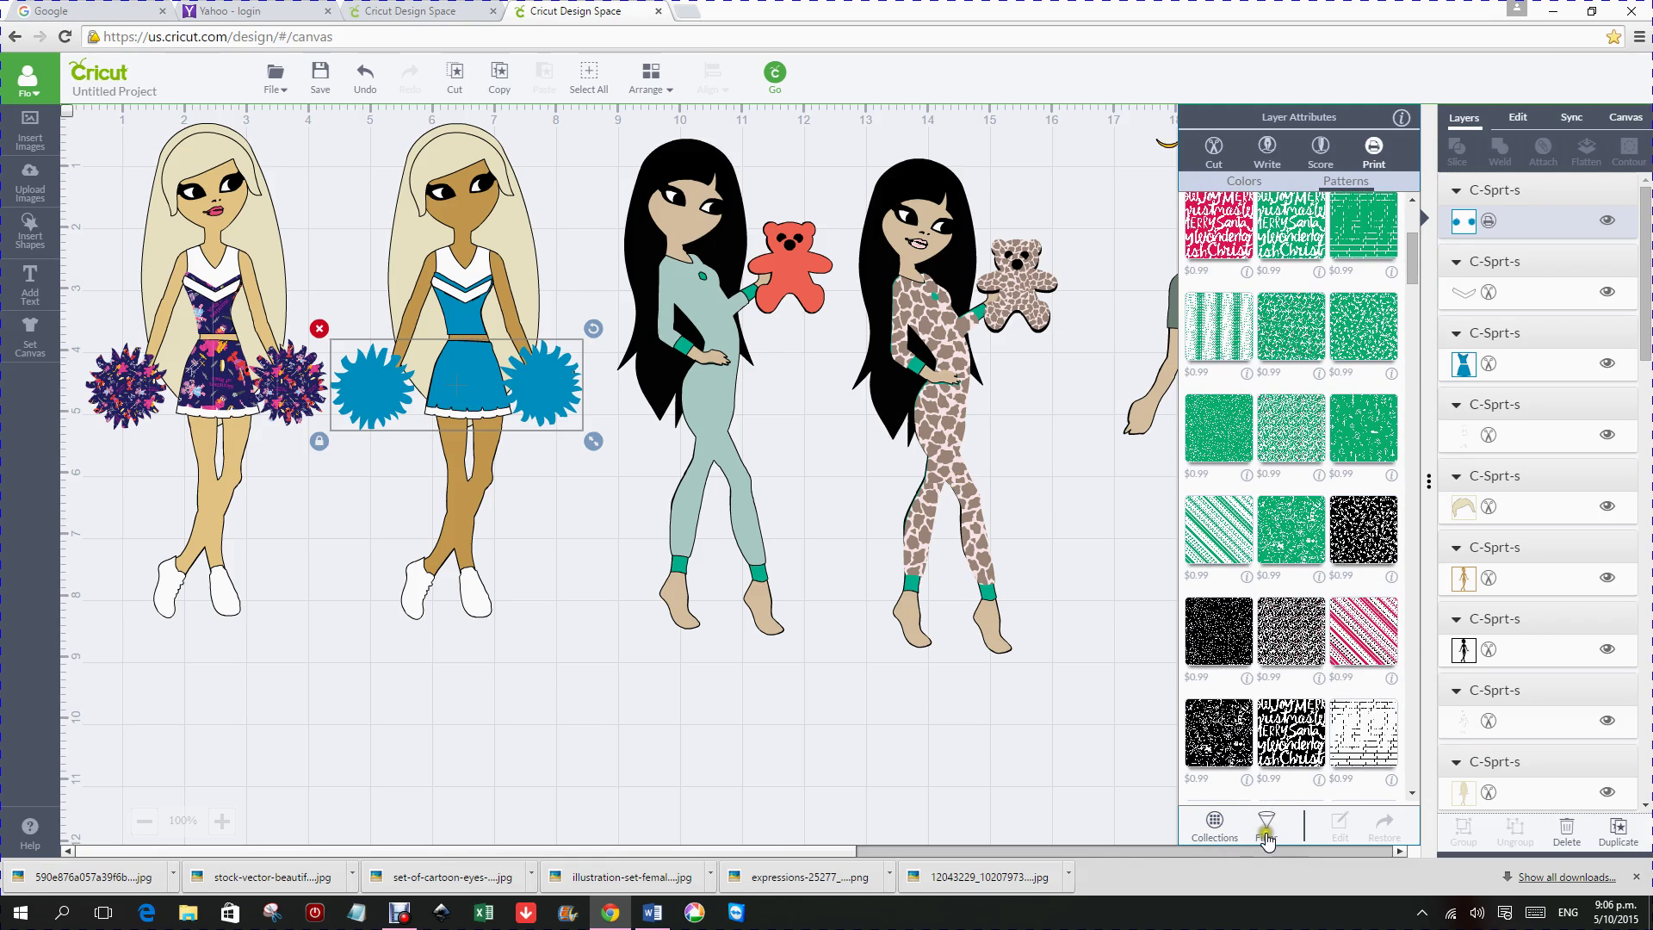
left_click(1266, 828)
left_click(1266, 825)
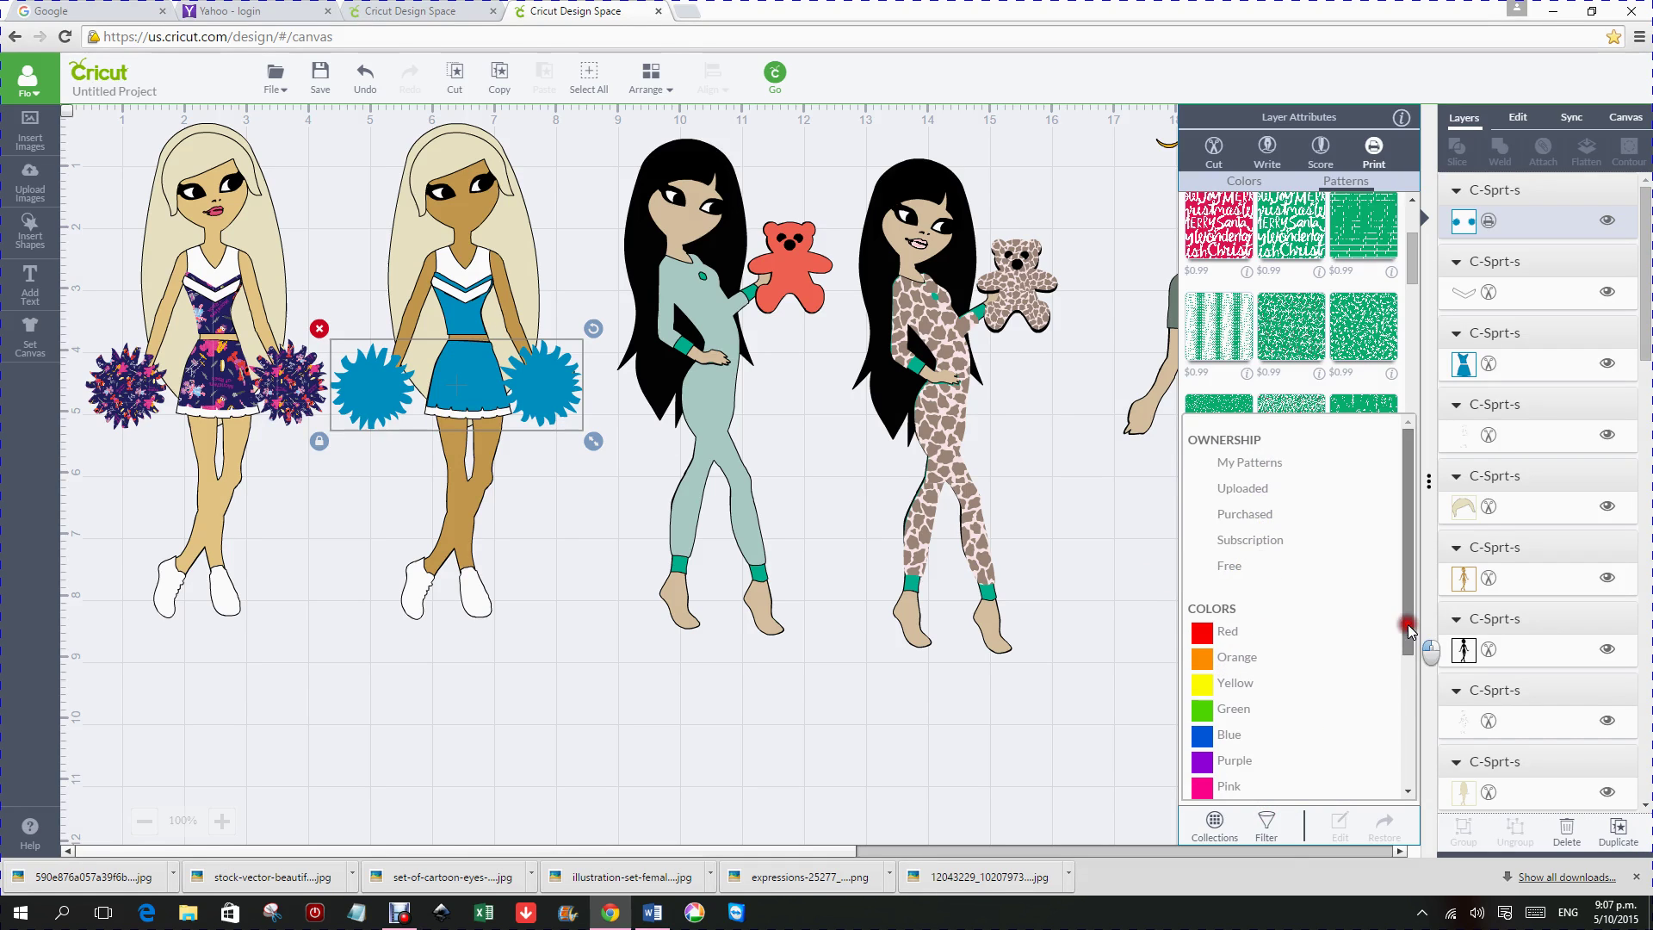
left_click_drag(1406, 628, 1405, 771)
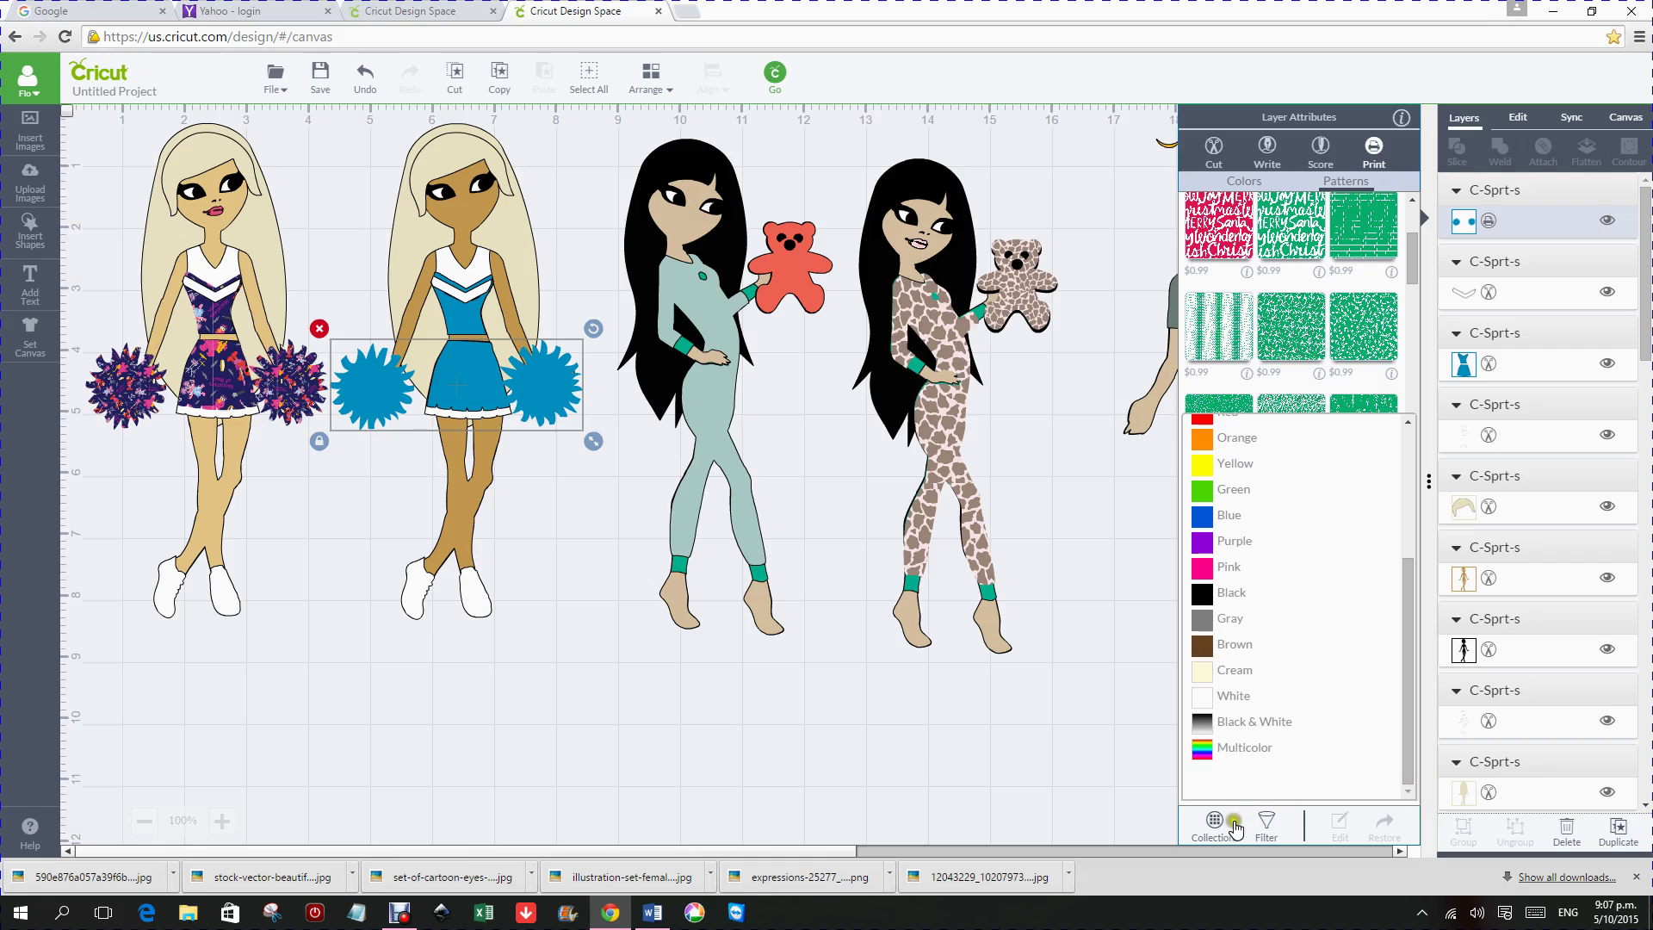
left_click(1215, 823)
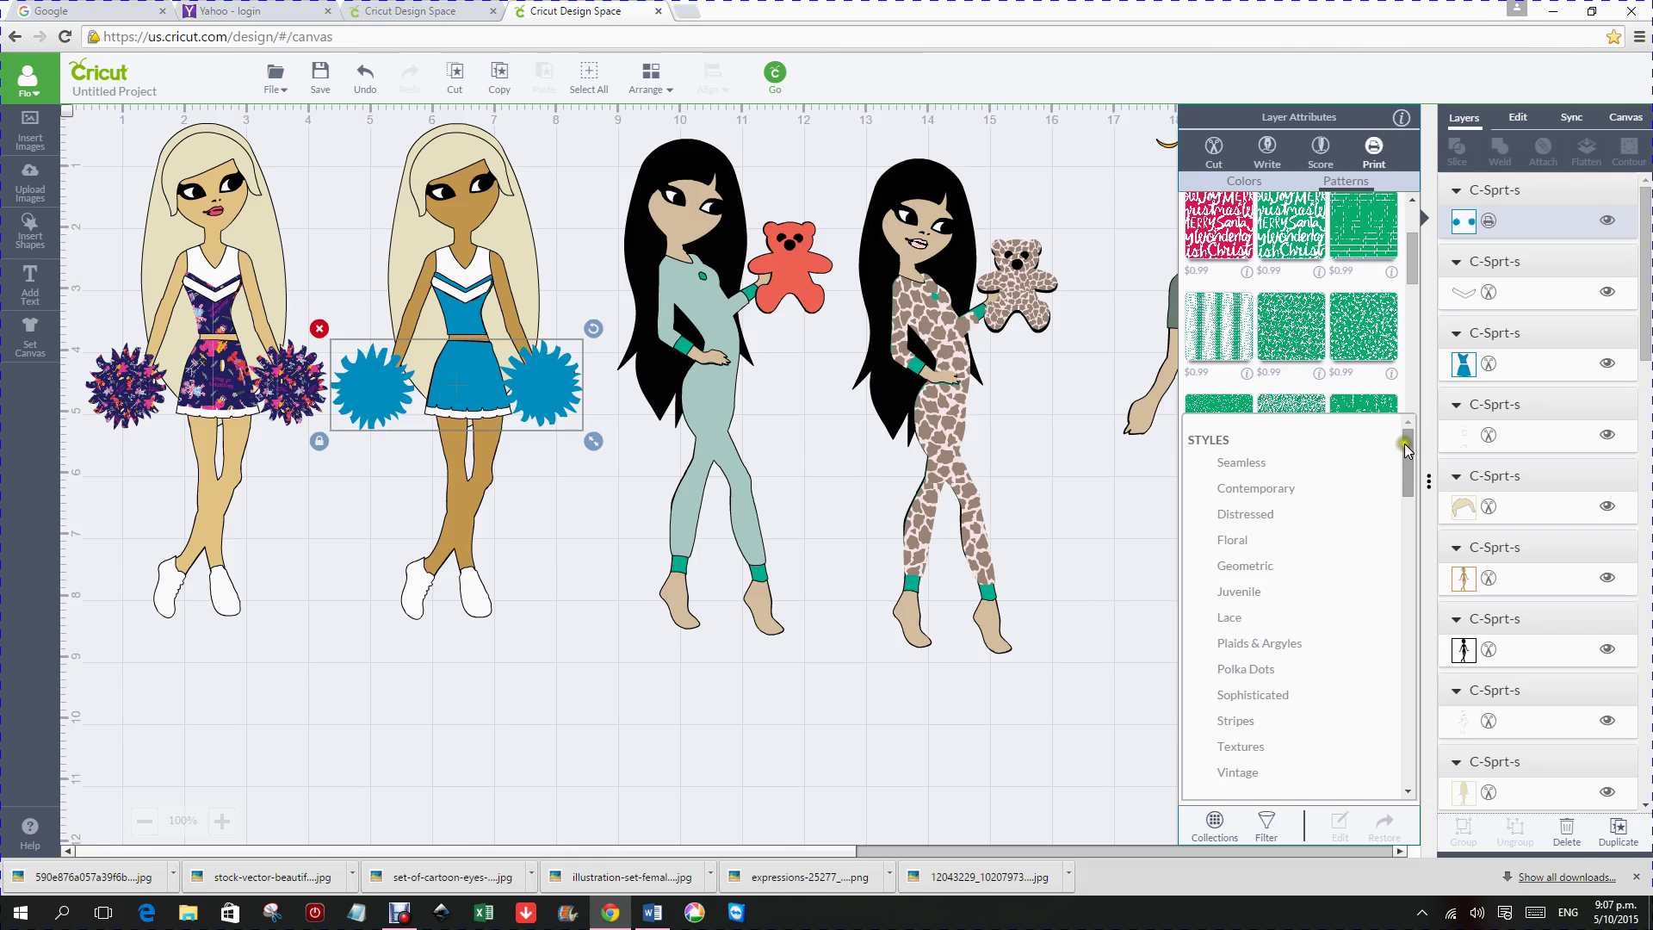
left_click_drag(1408, 449, 1403, 517)
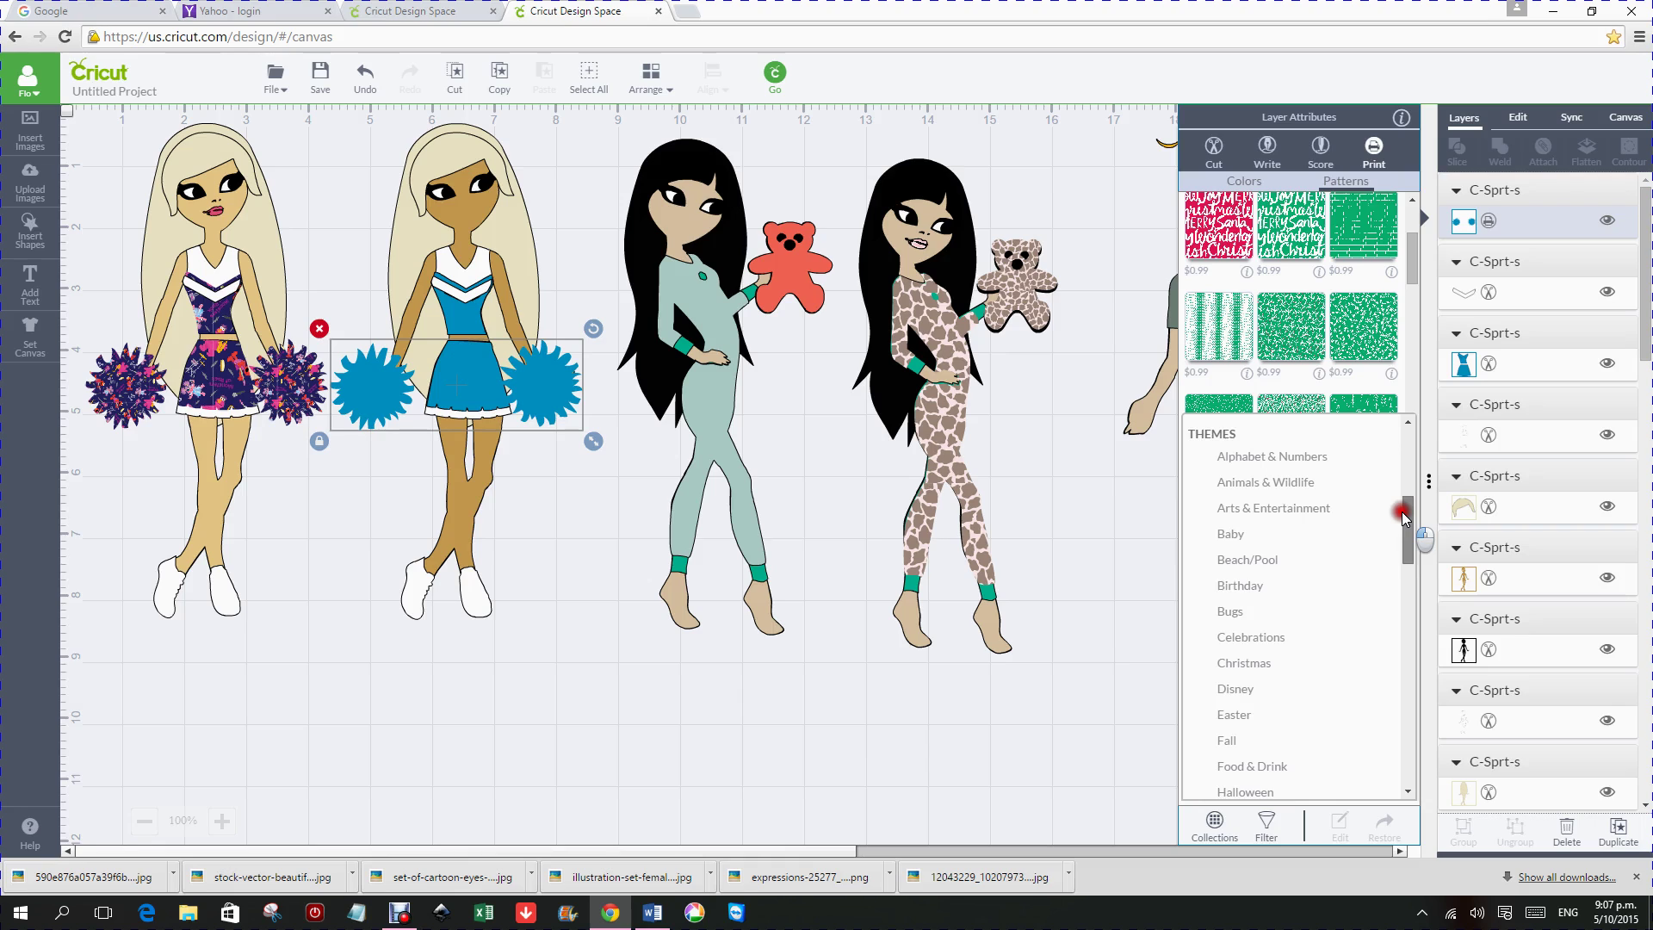
left_click_drag(1403, 515, 1403, 515)
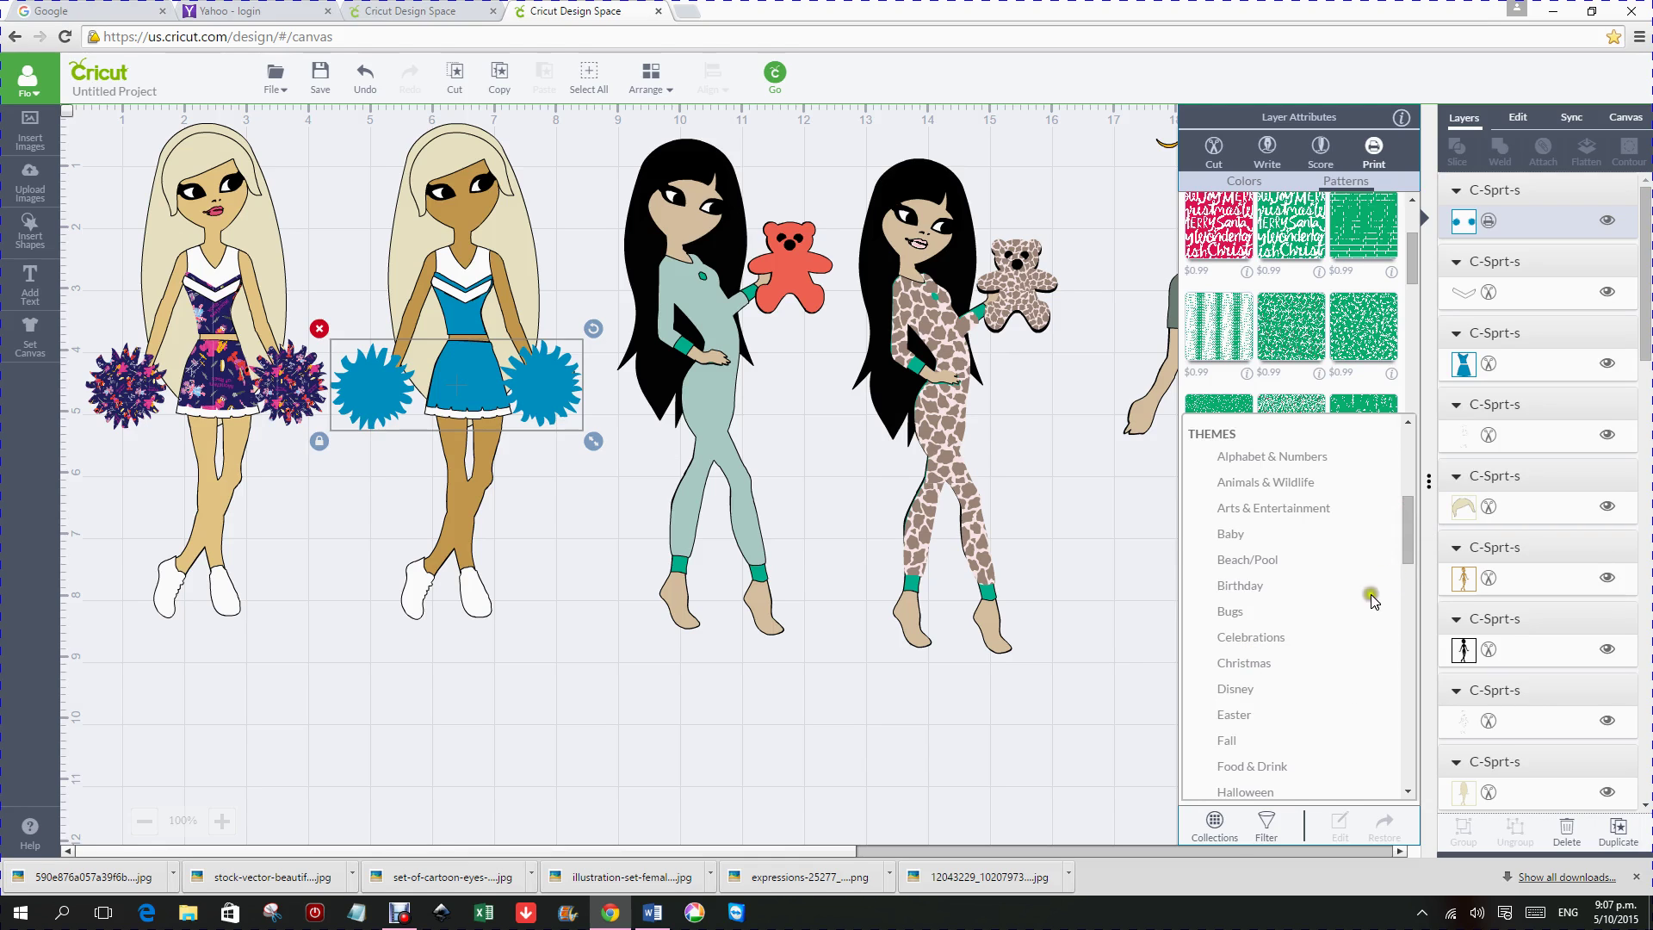
left_click(1411, 340)
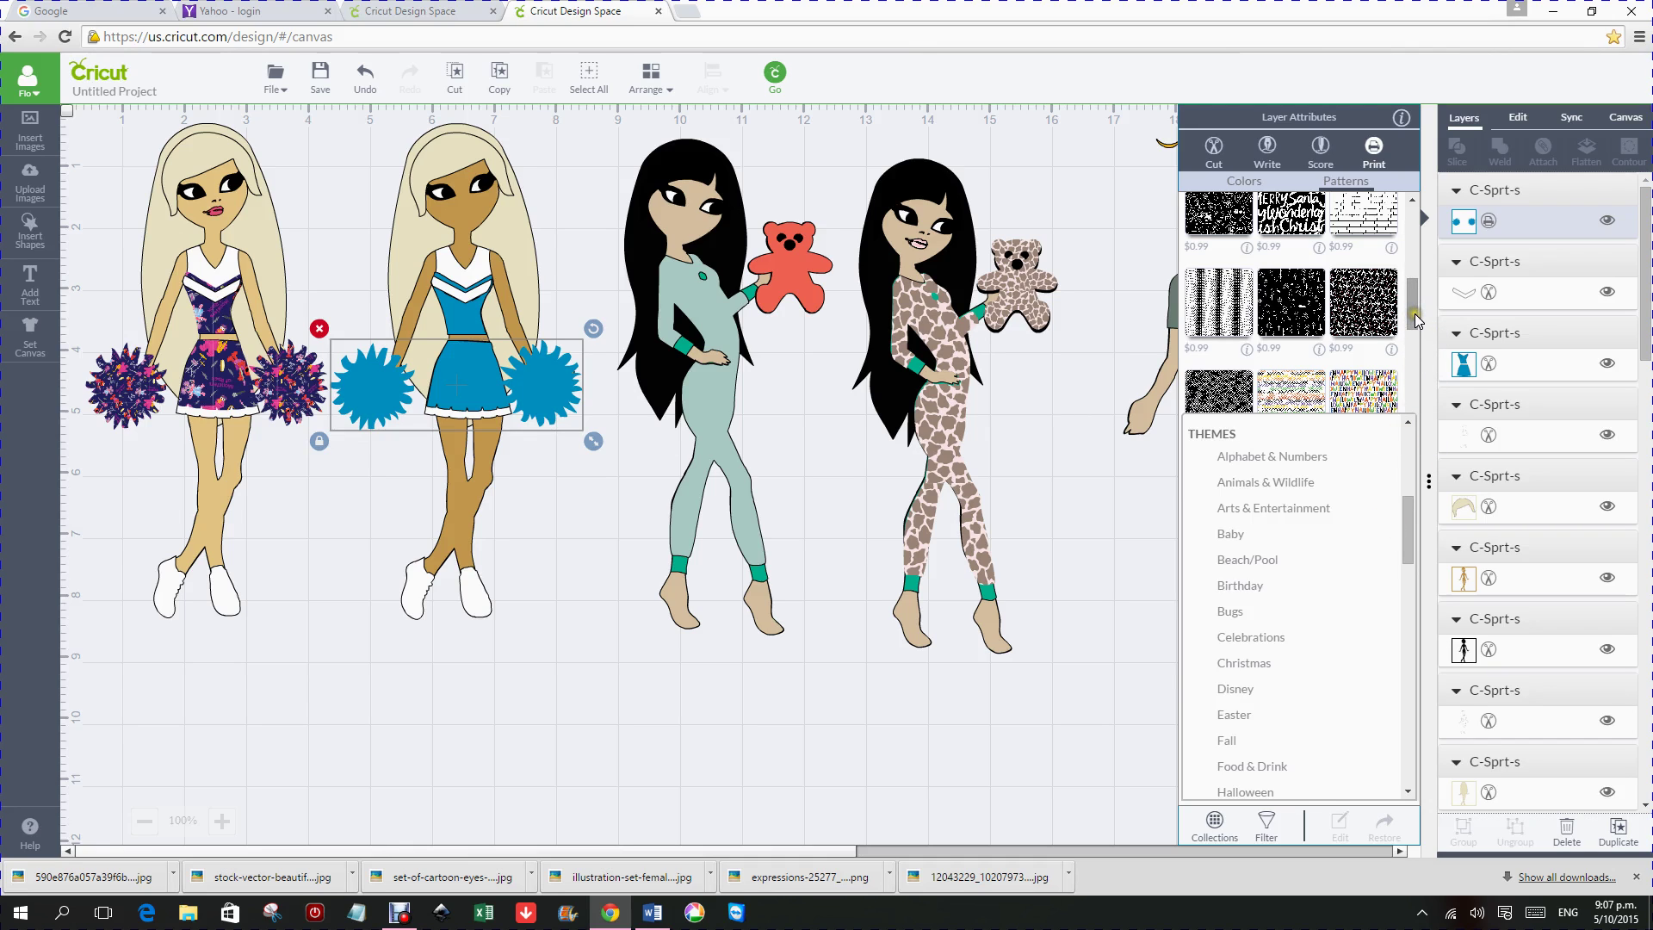
left_click_drag(1414, 321, 1414, 356)
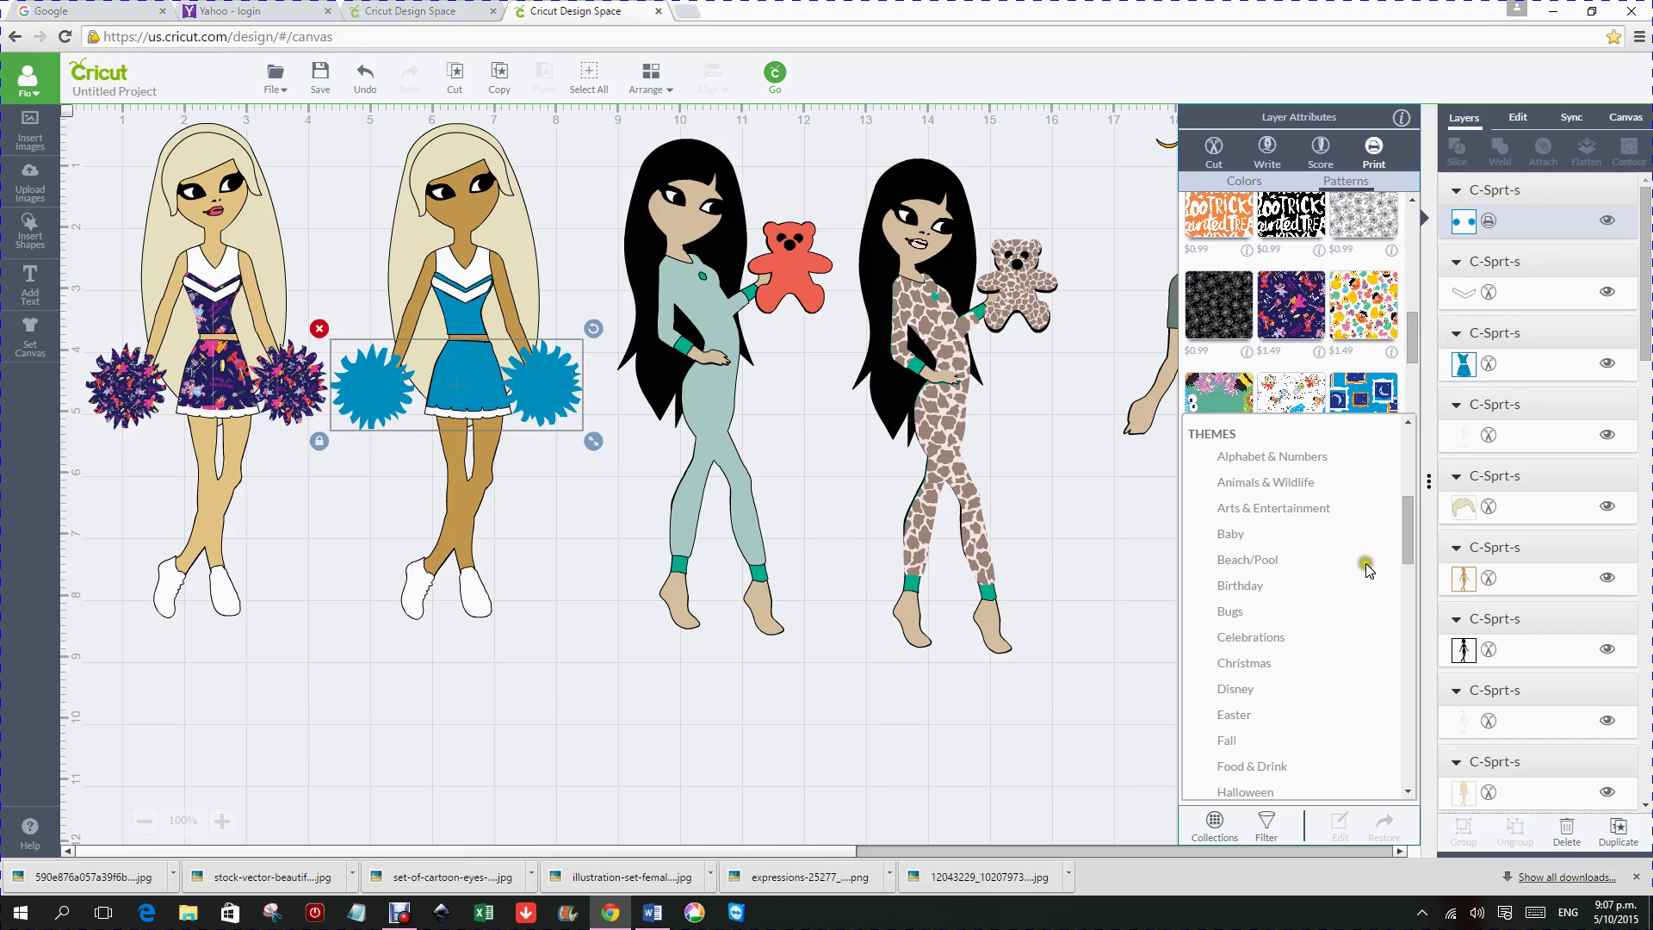
left_click(1216, 823)
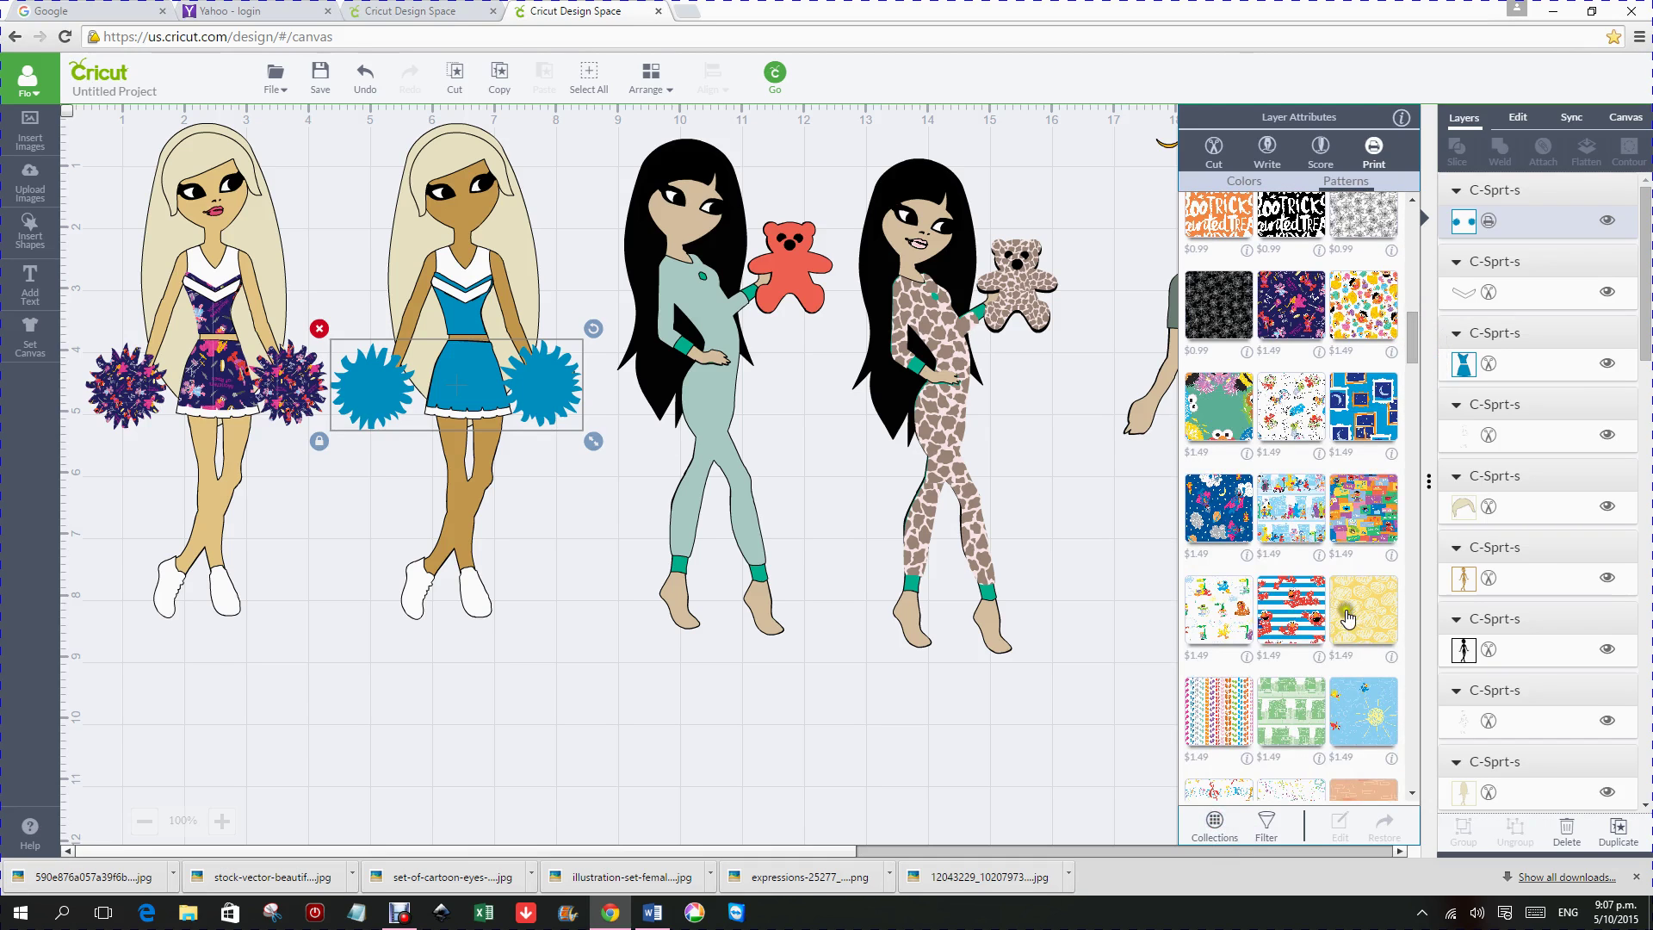
Step: Fill the pom-poms with the red-and-white peppermint swirl pattern from the purchased patterns
left_click_drag(1417, 342, 1370, 704)
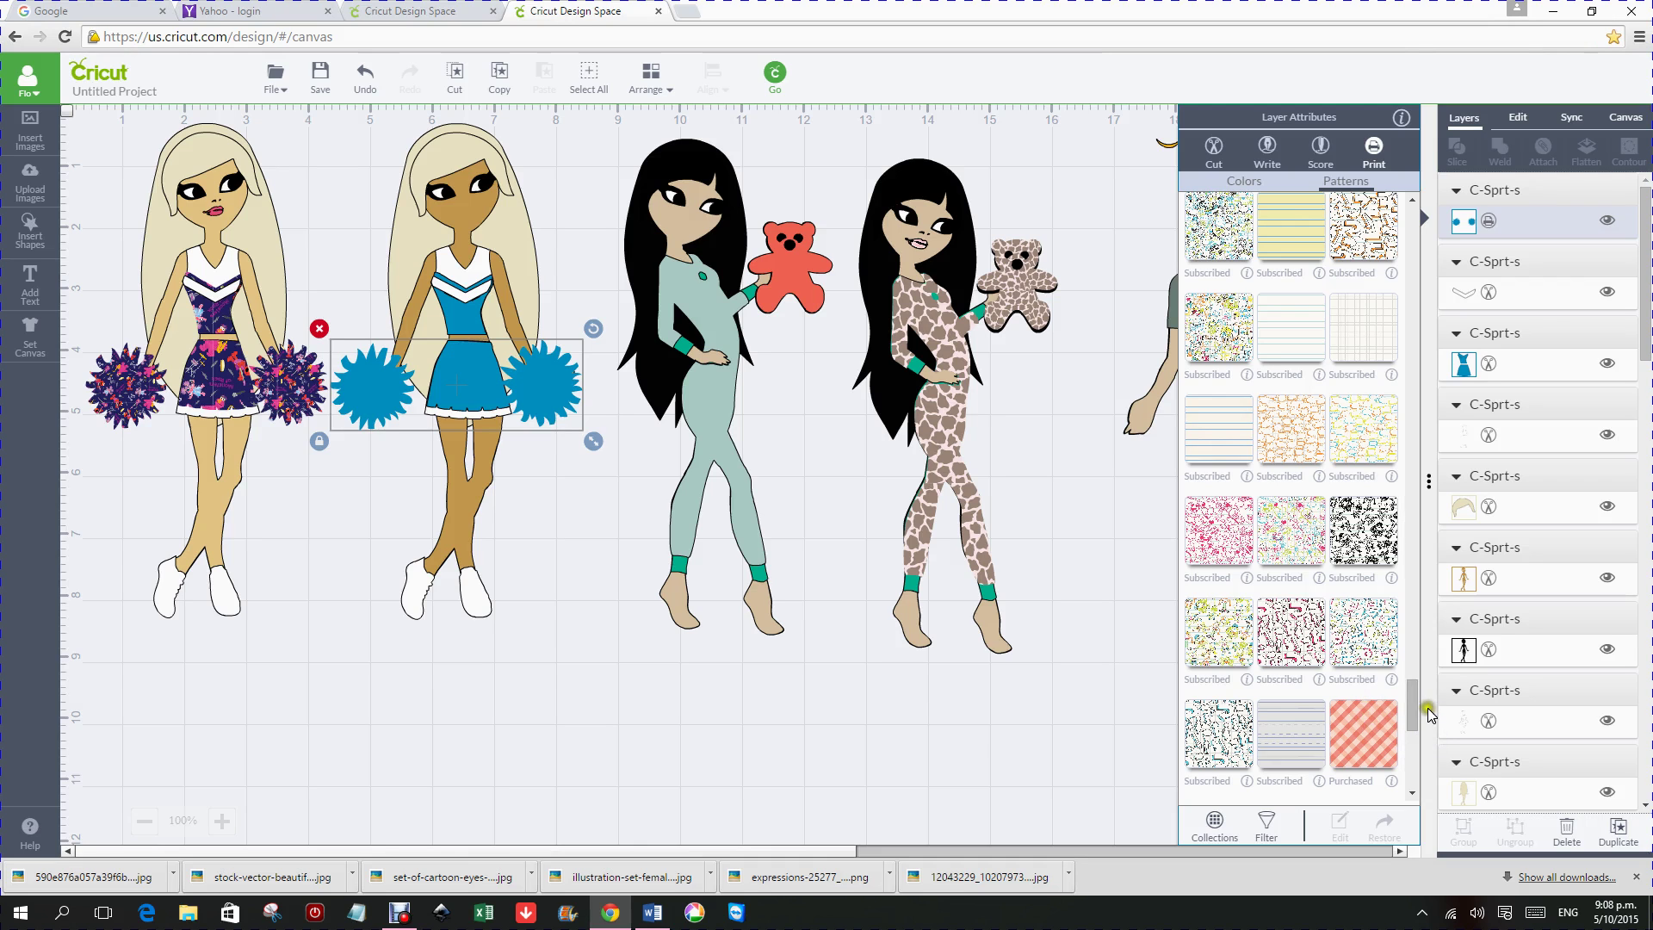
left_click_drag(1410, 694, 1403, 756)
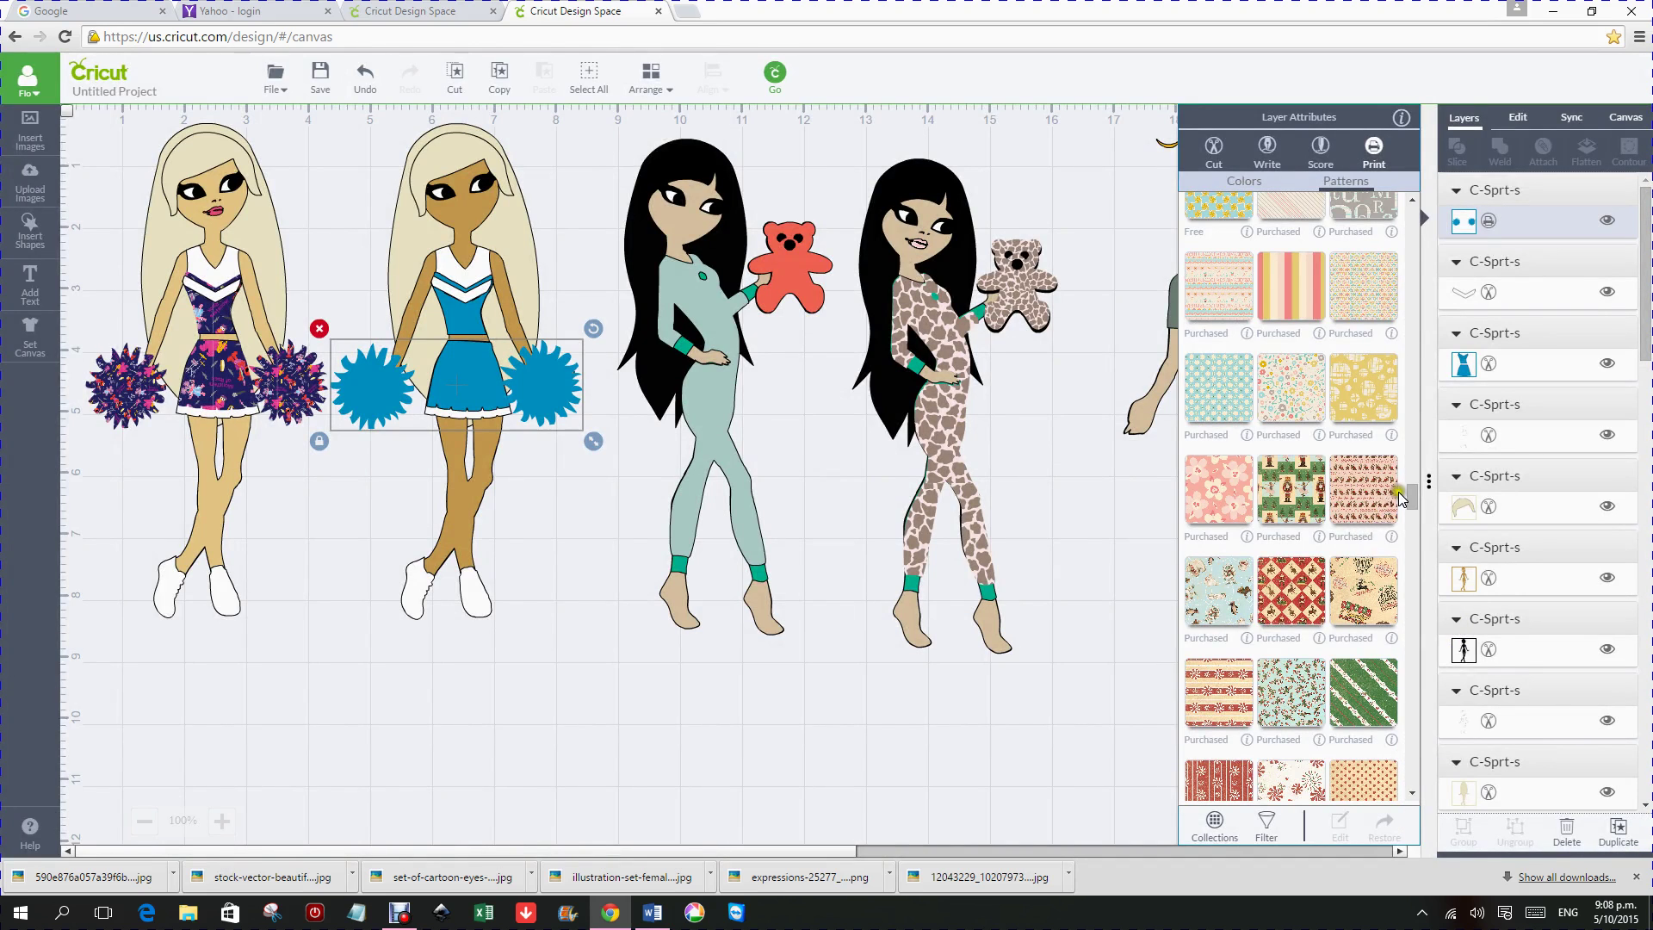
left_click_drag(1410, 492, 1416, 512)
left_click(1278, 540)
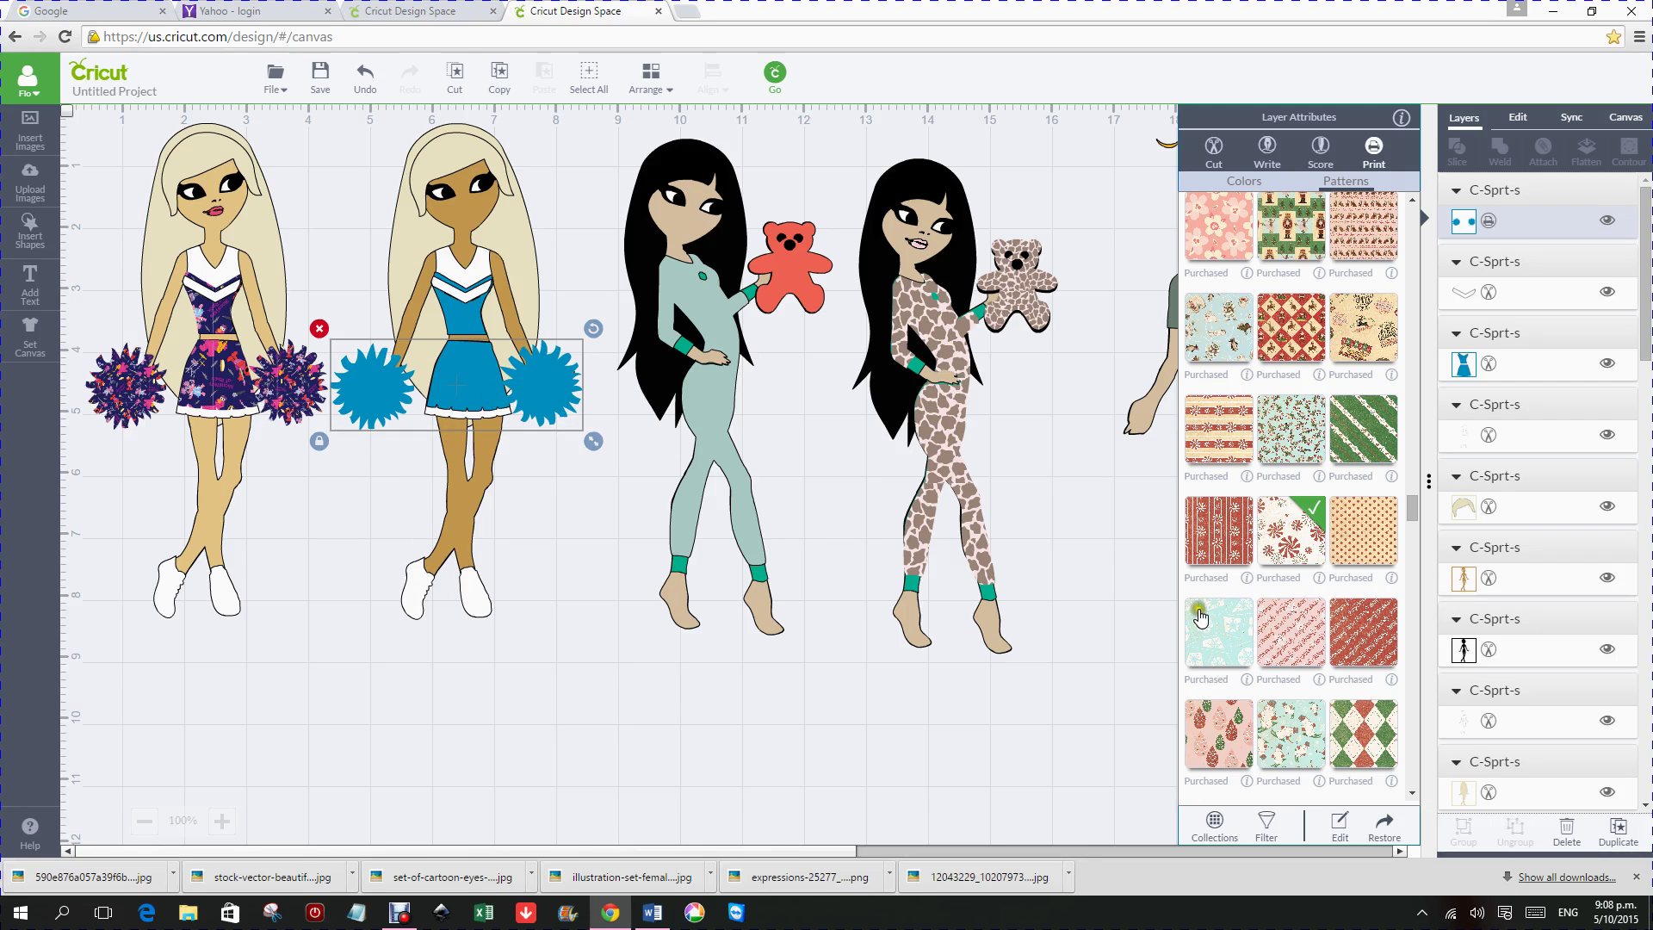
left_click(1290, 551)
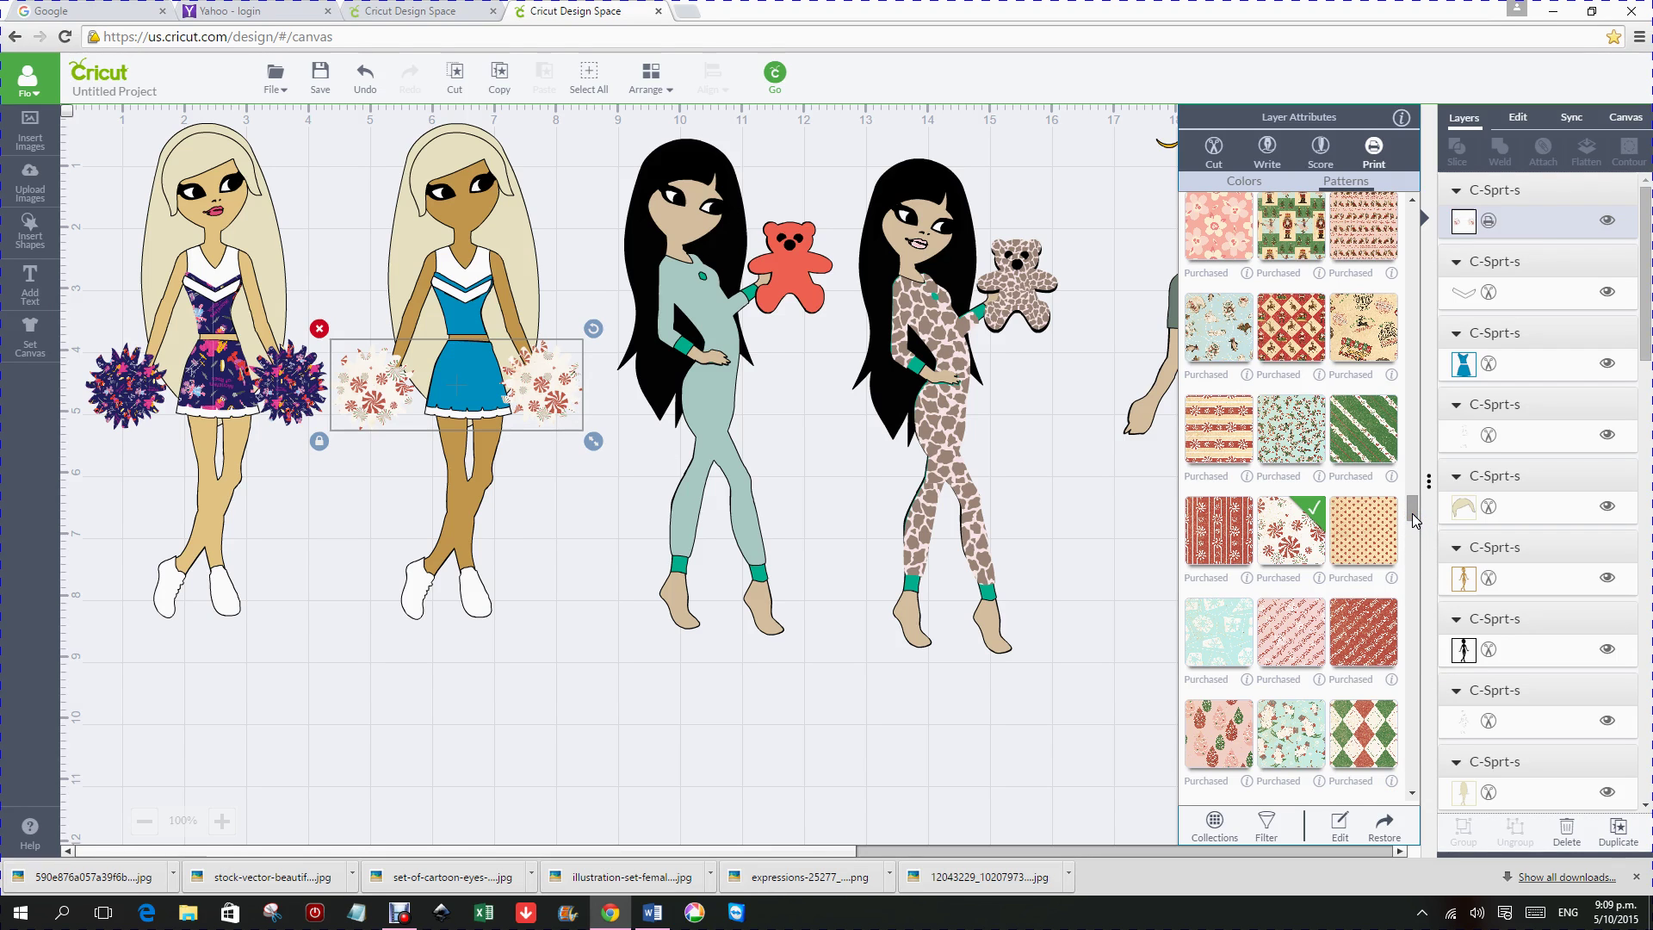
Step: Swap the pom-poms' peppermint pattern for the green floral print further down the grid
scroll(1411, 515, "down", 3)
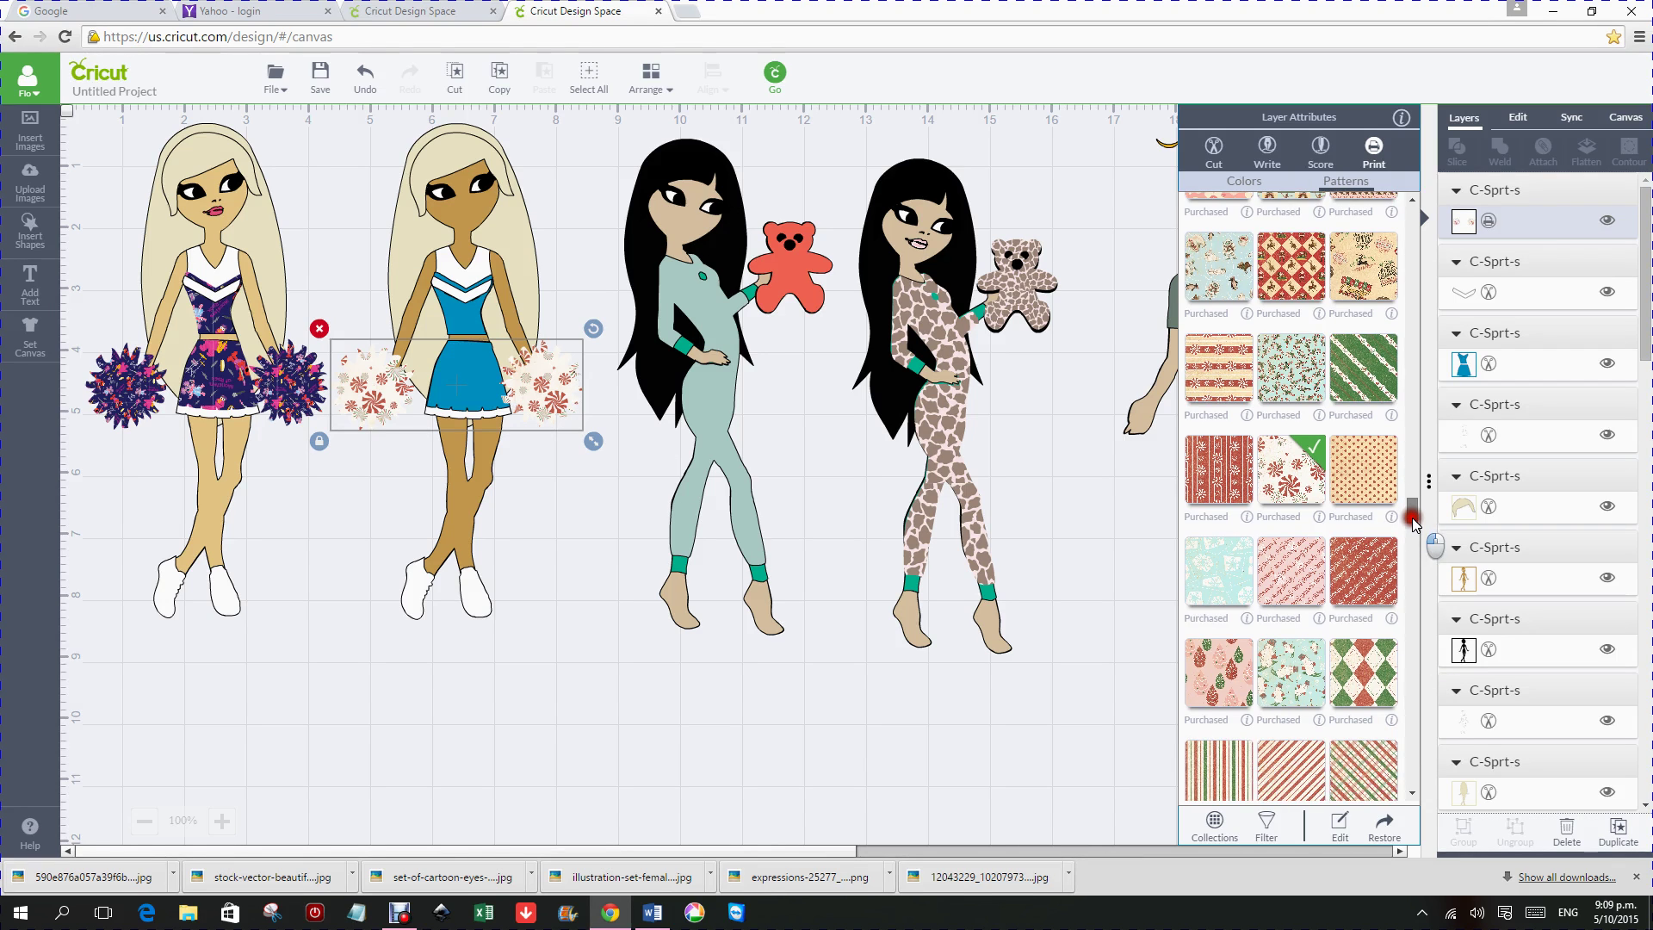
left_click_drag(1412, 518, 1406, 575)
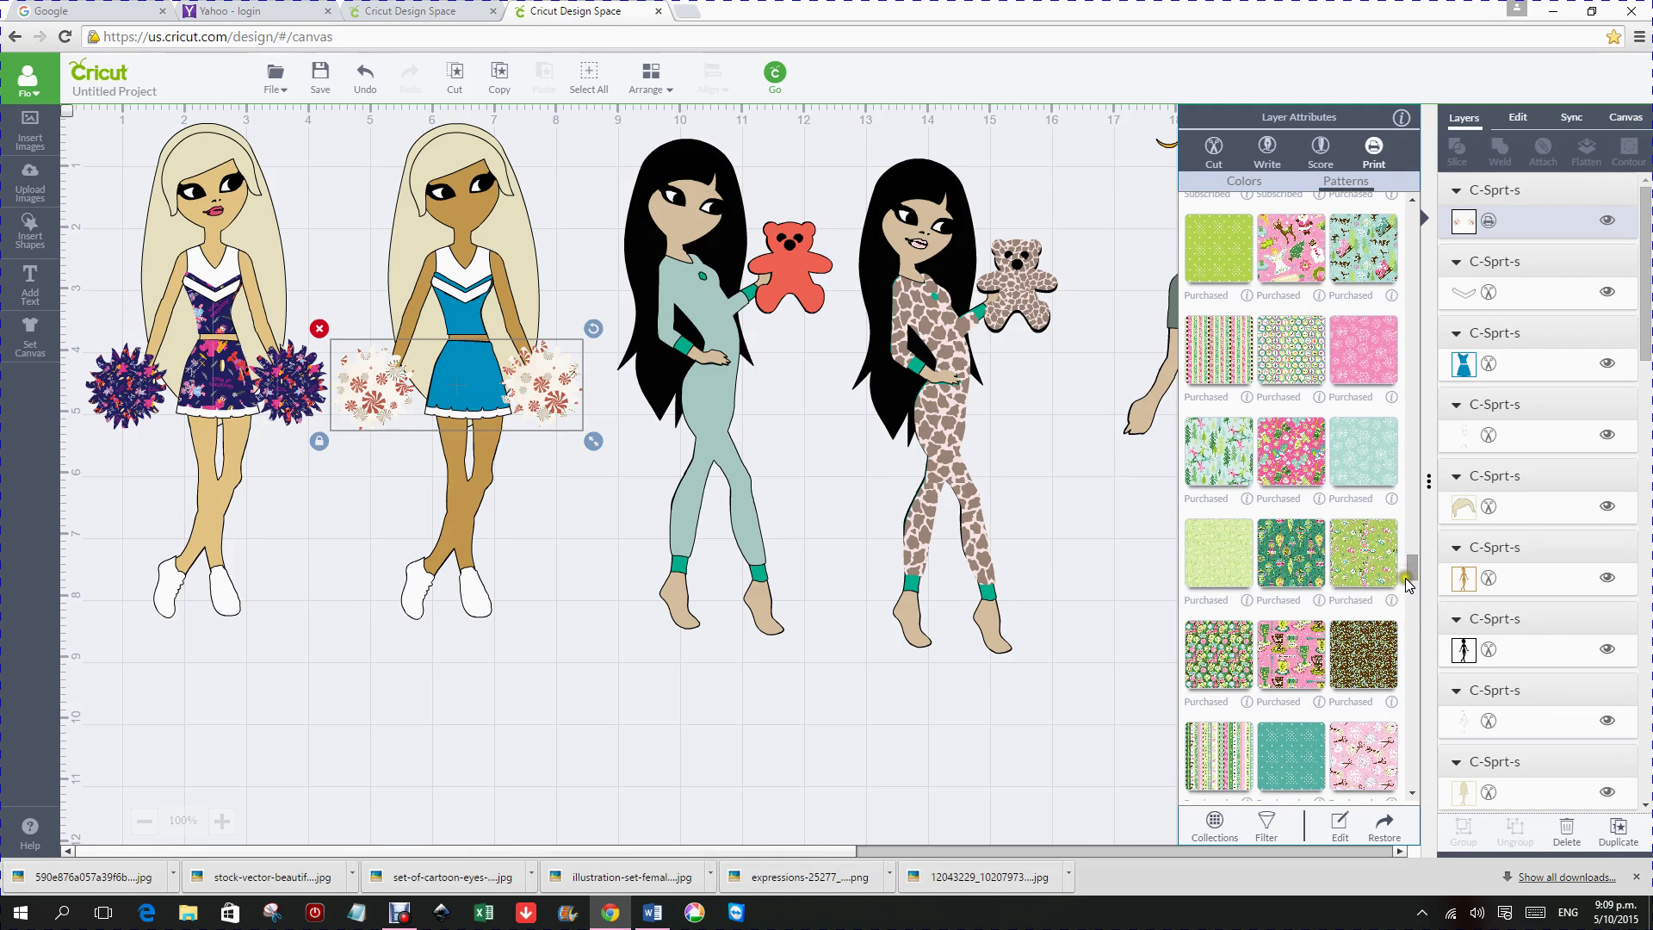
left_click(1208, 672)
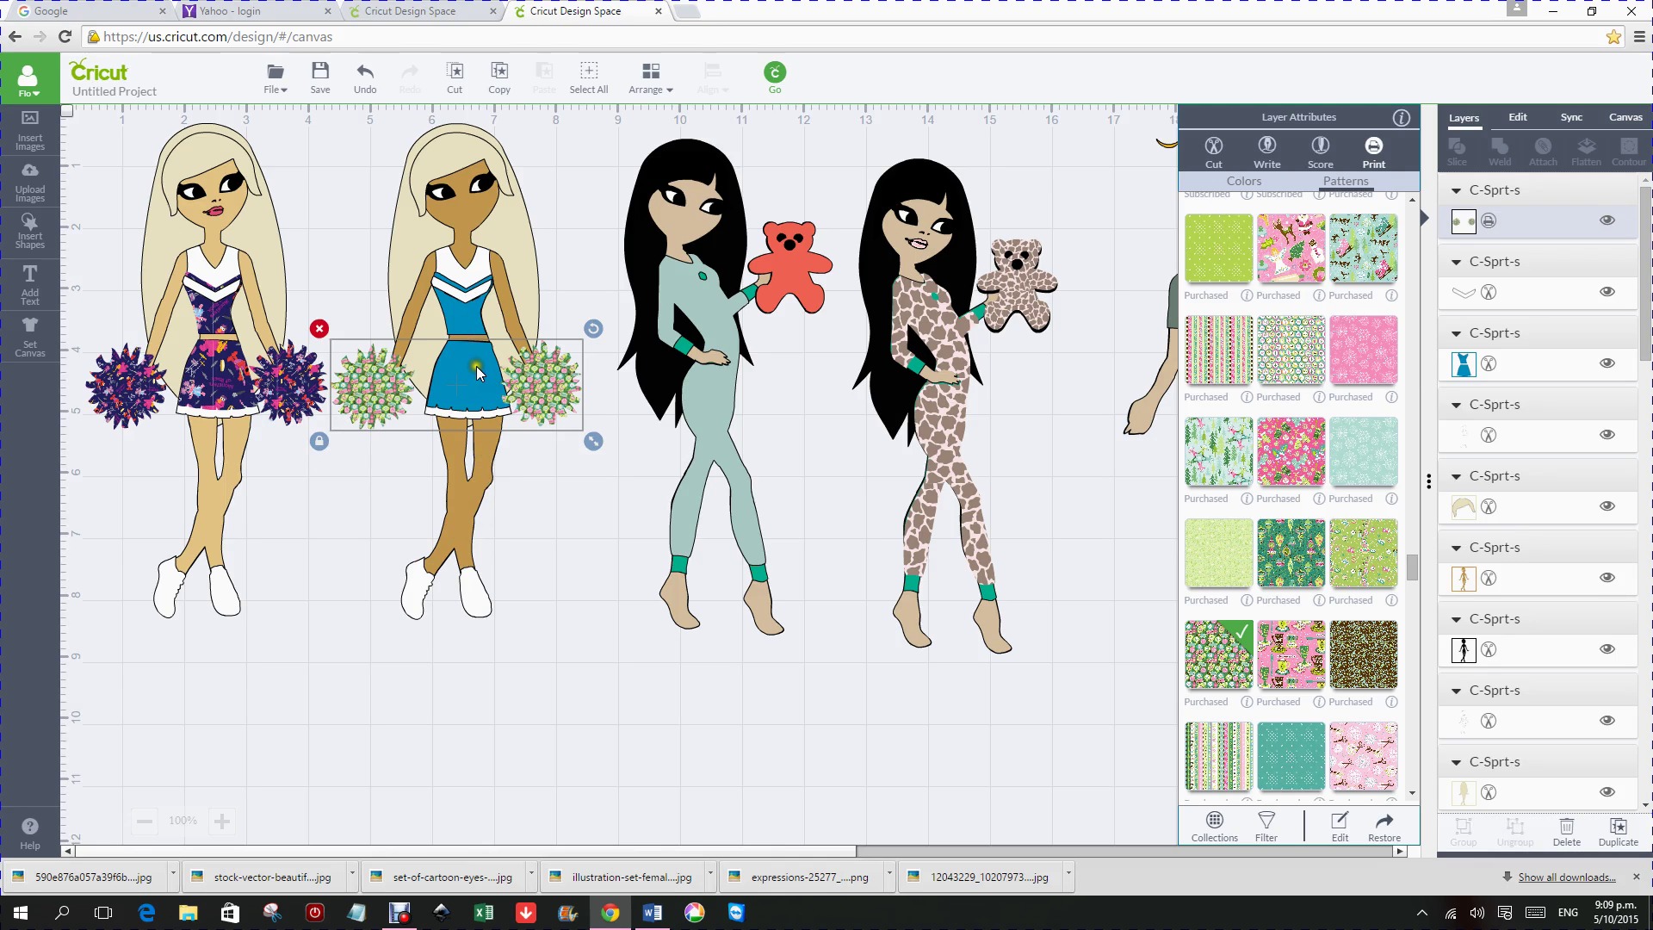
Step: Make the blue dress a Print layer with the green floral pattern and open its pattern Edit settings
left_click(454, 319)
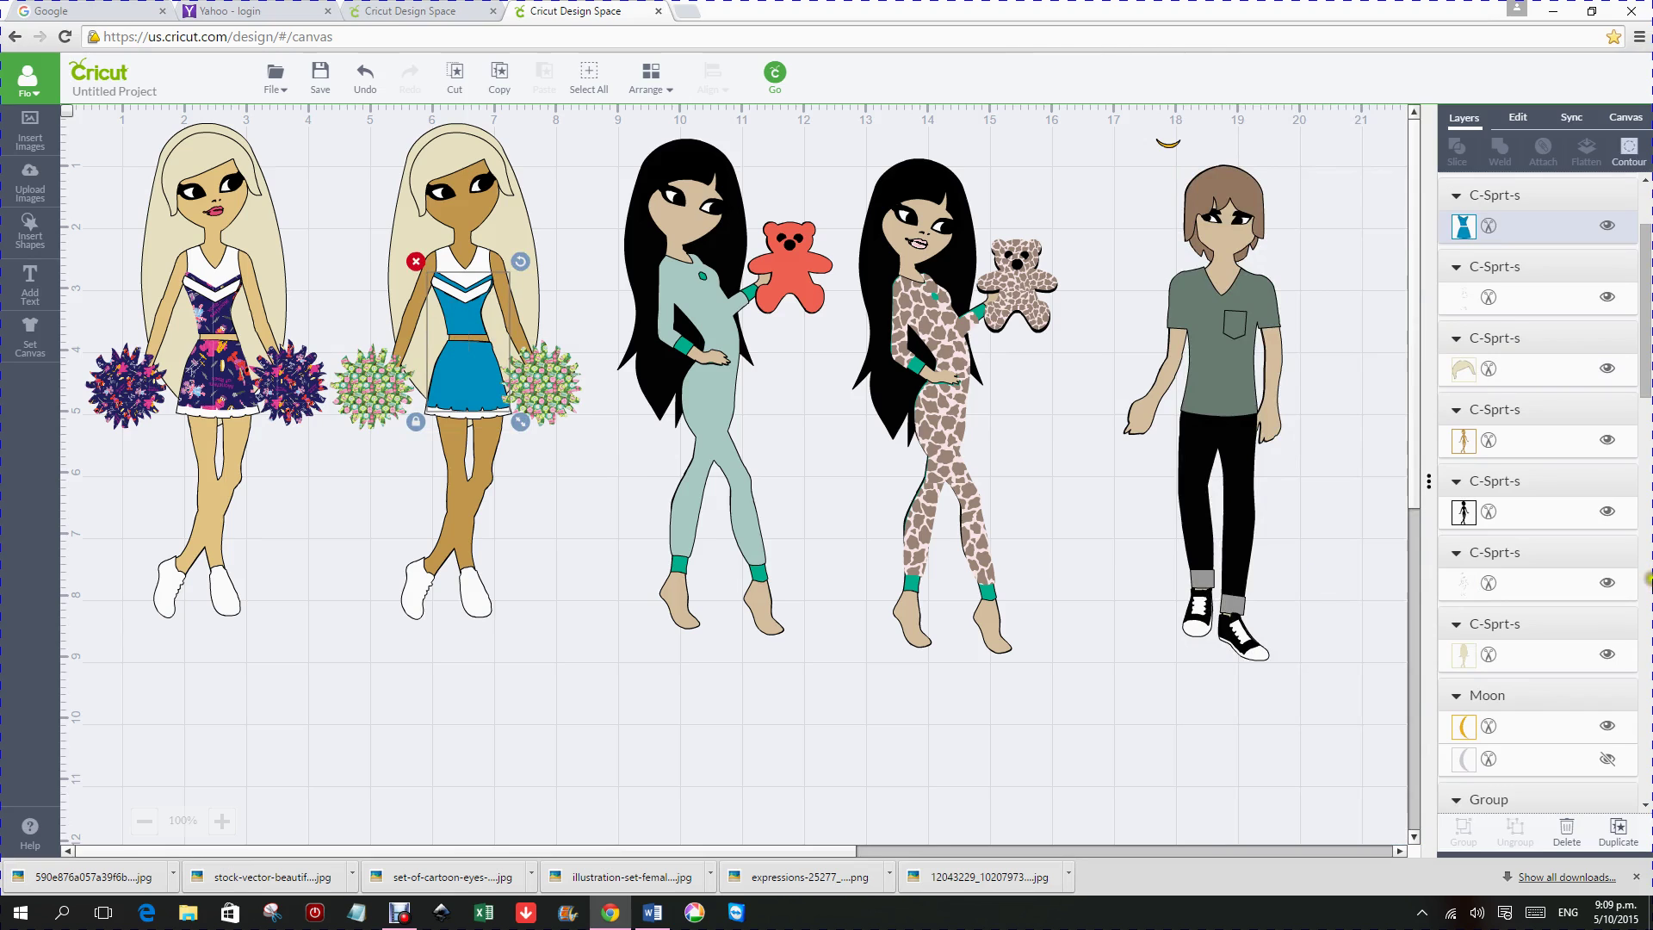
left_click(1461, 228)
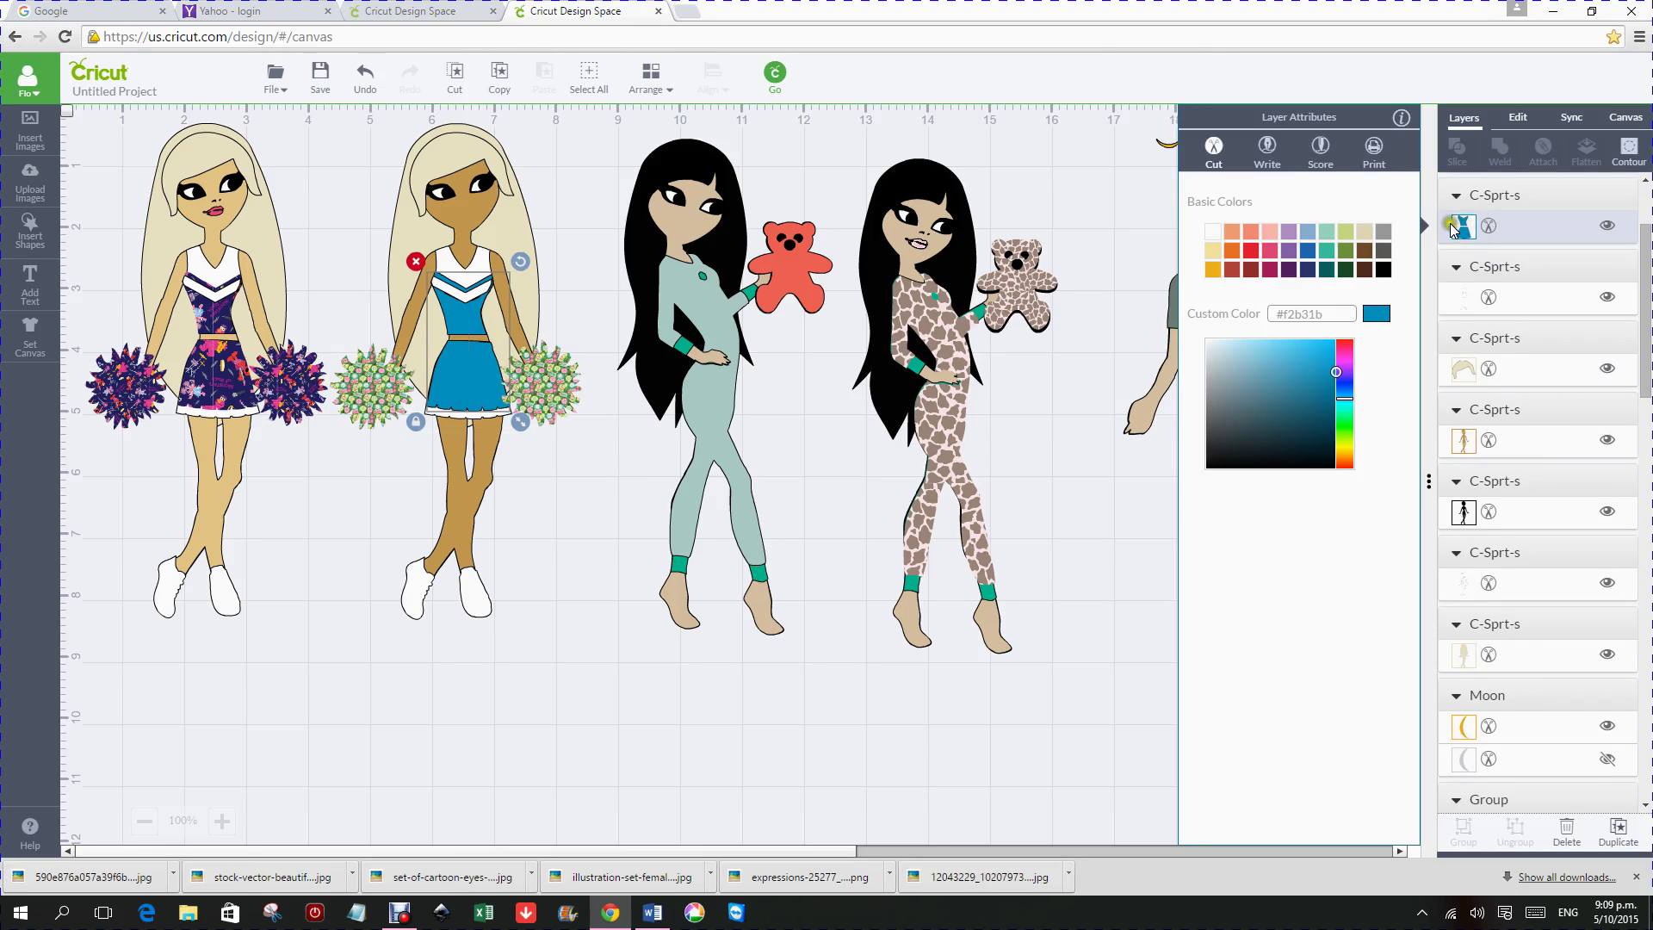
left_click(1373, 153)
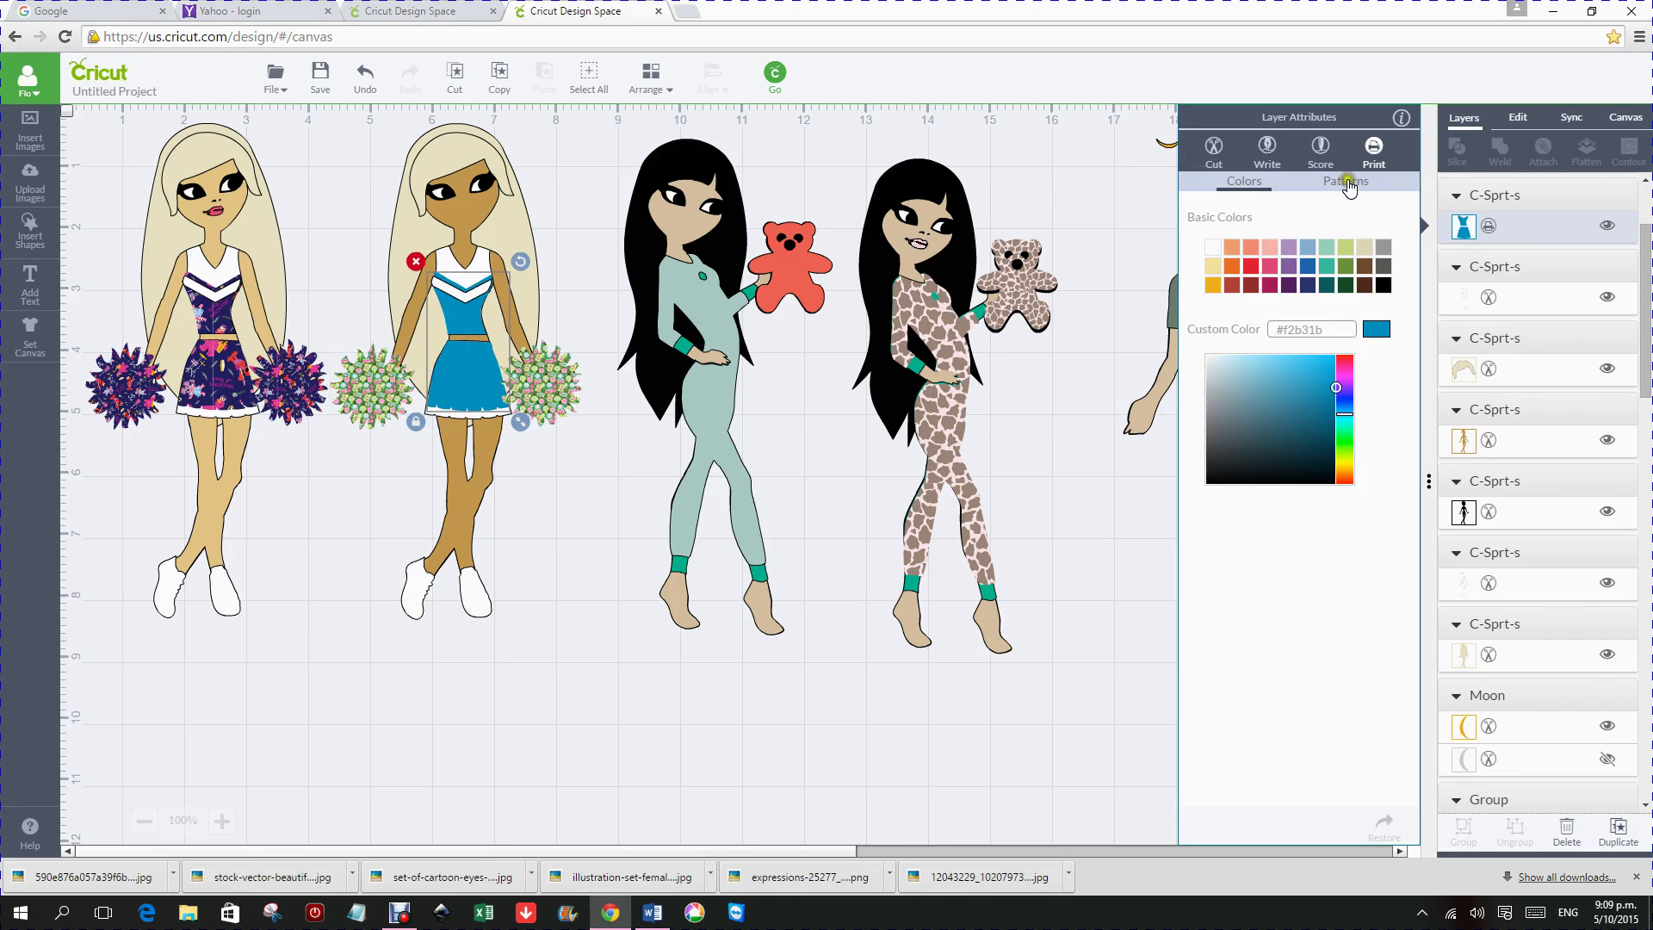
left_click(1350, 184)
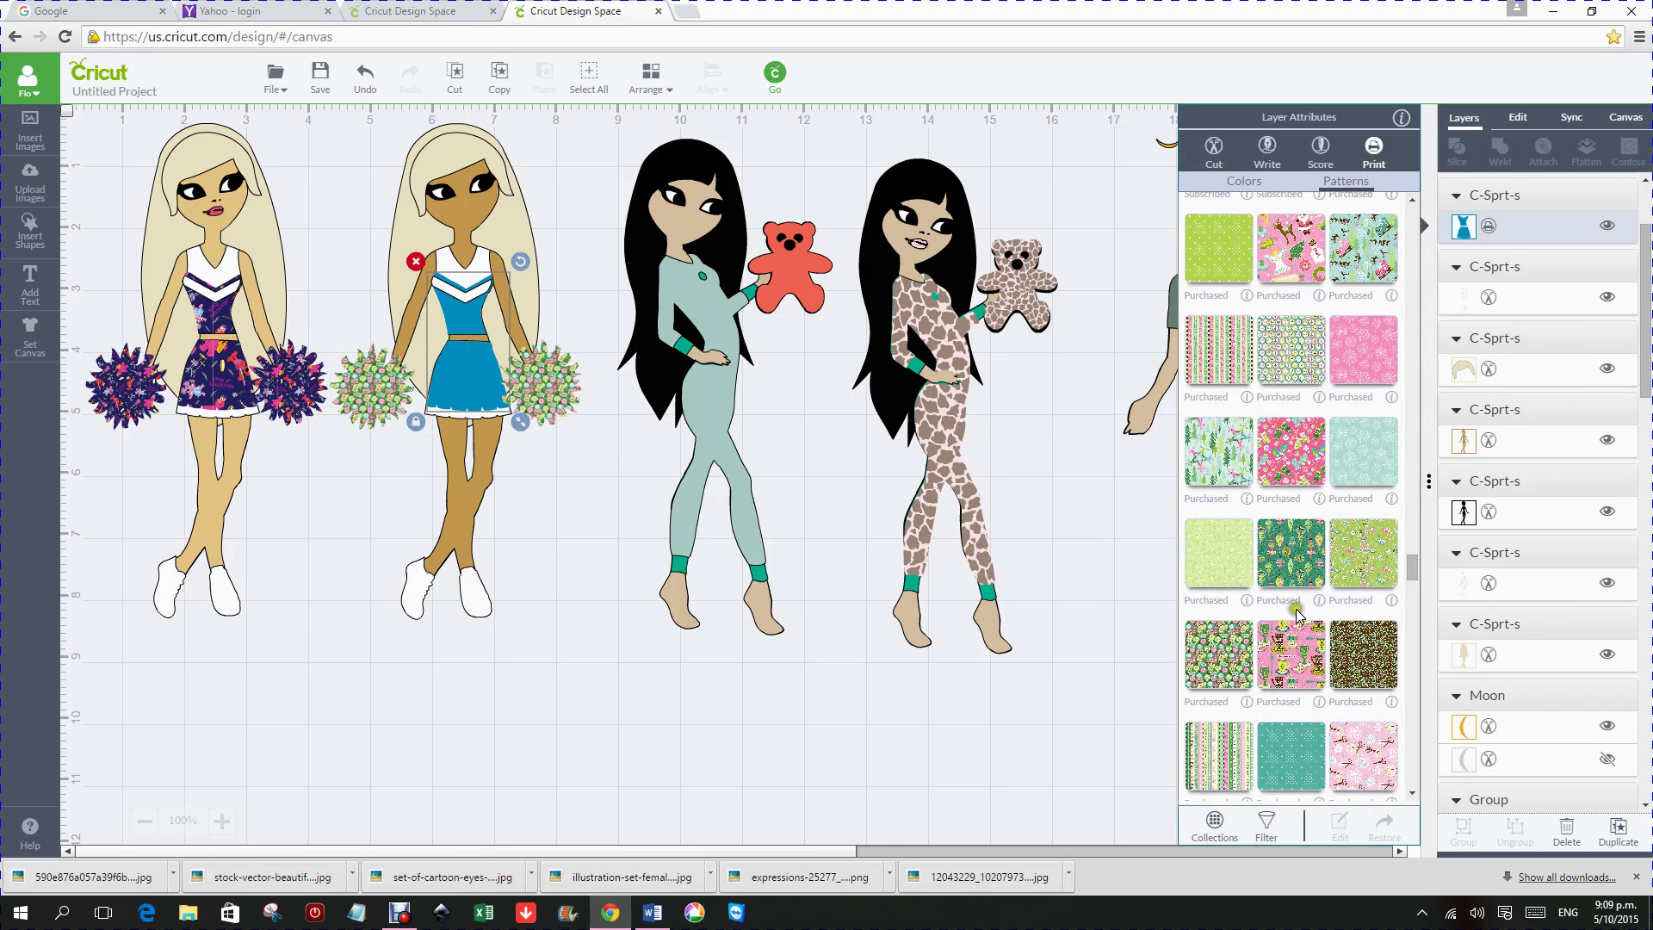
left_click(1211, 665)
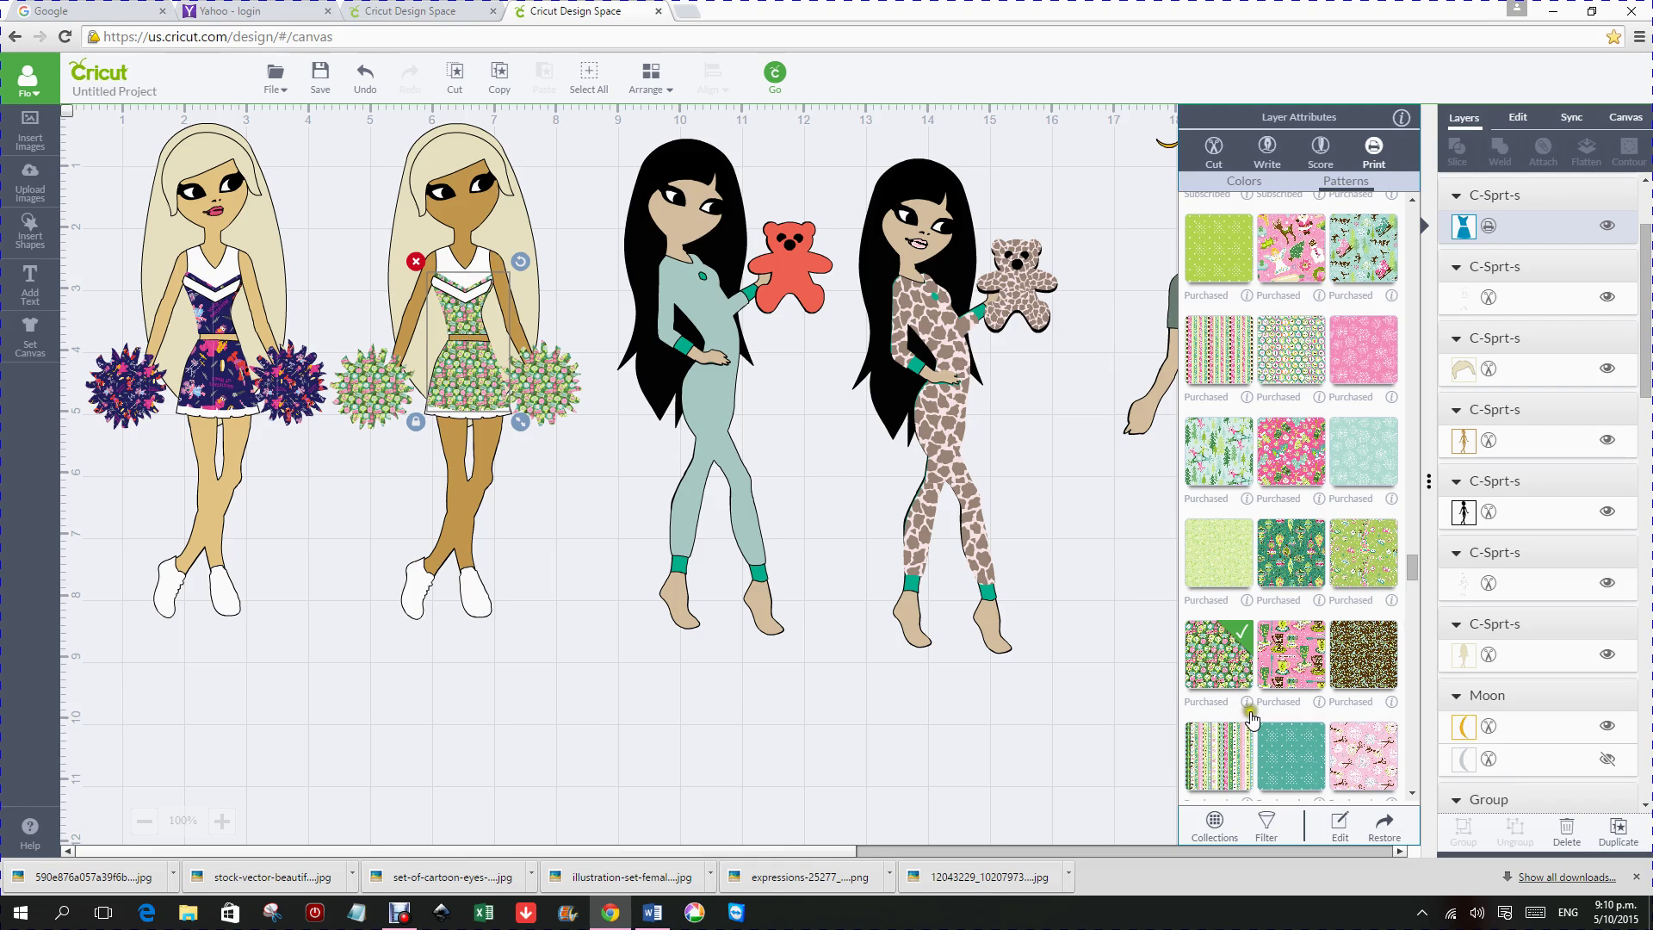
left_click(1340, 824)
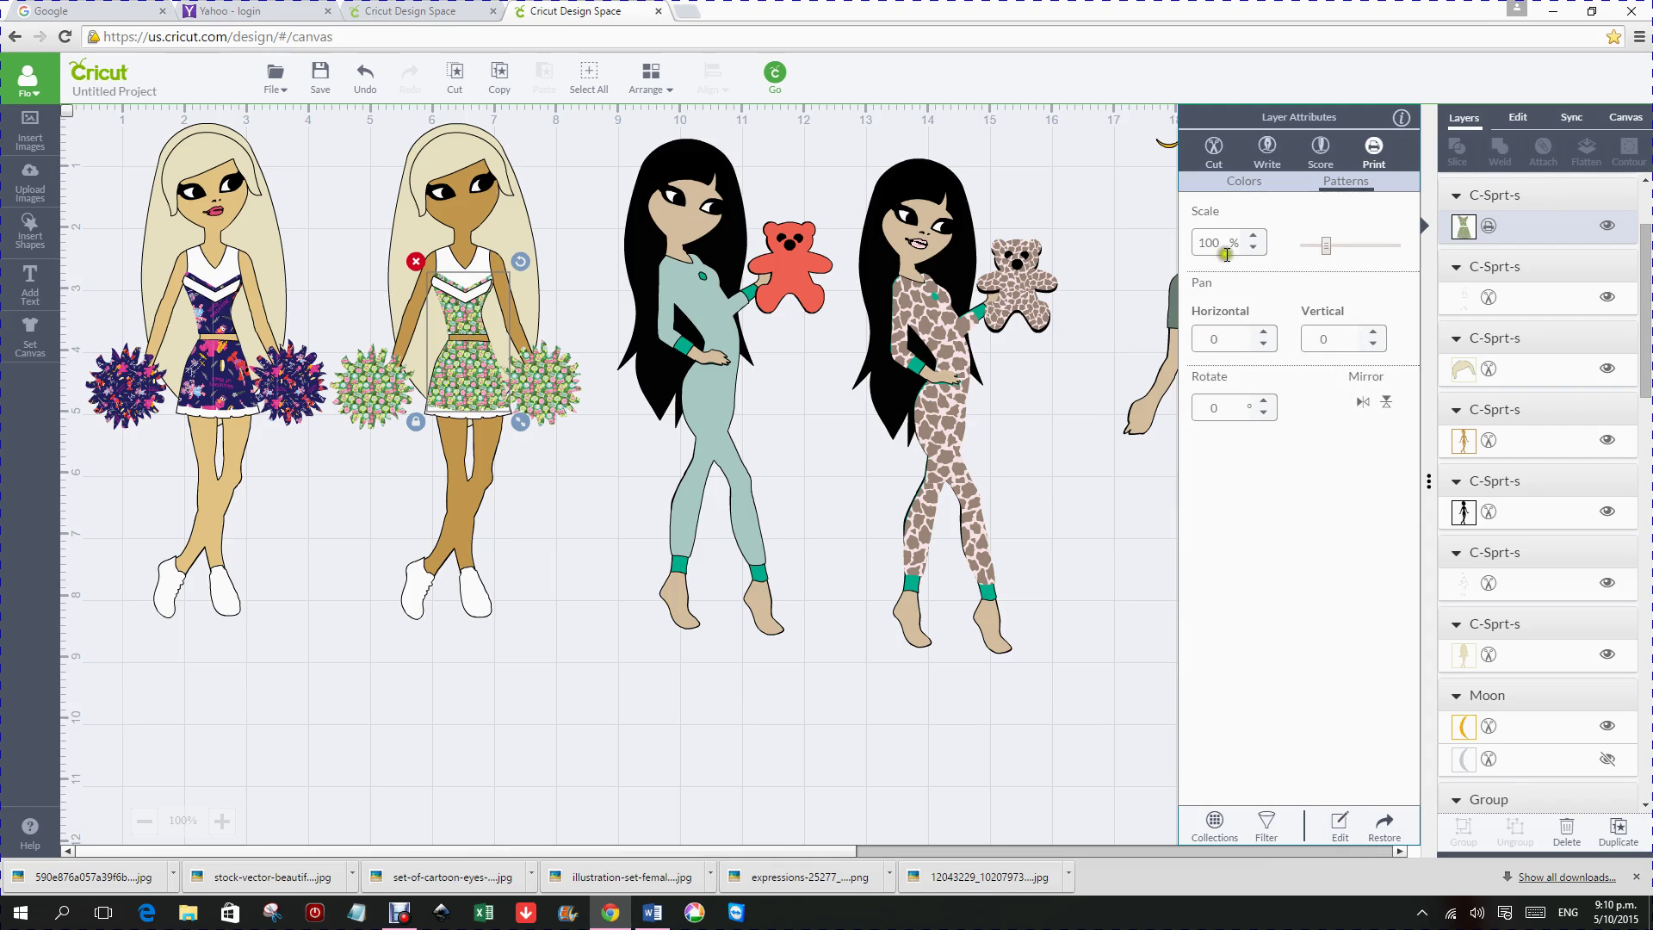
Step: Scale the dress's floral pattern up to 205% and select the Horizontal pan value
left_click(1212, 229)
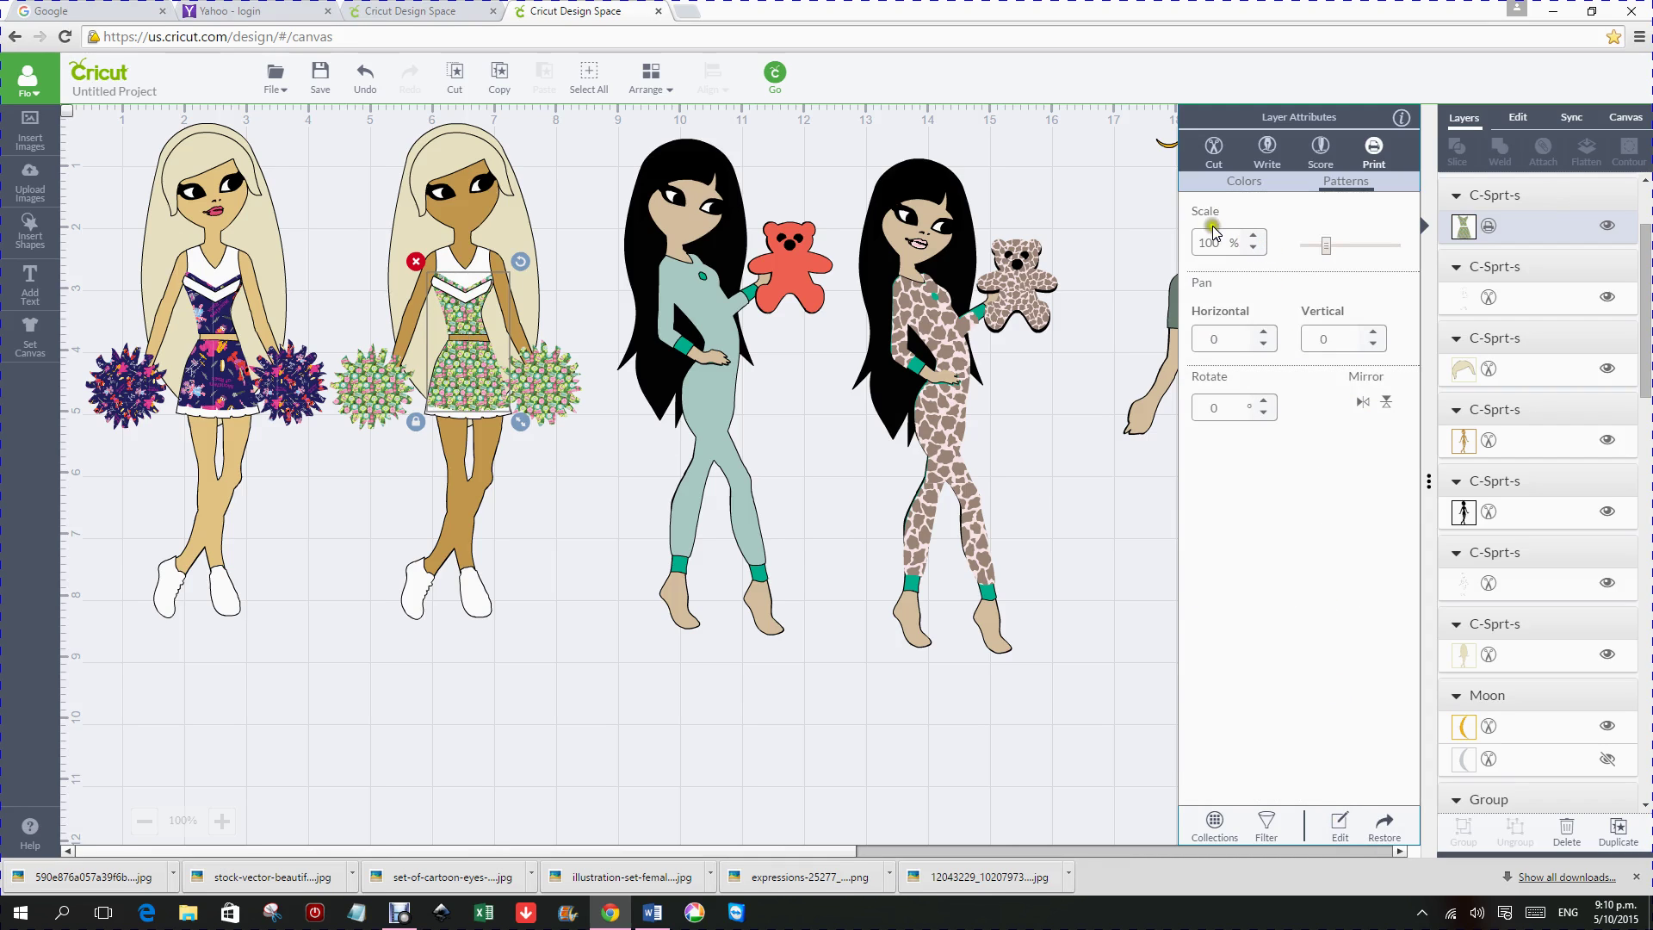
left_click(1256, 238)
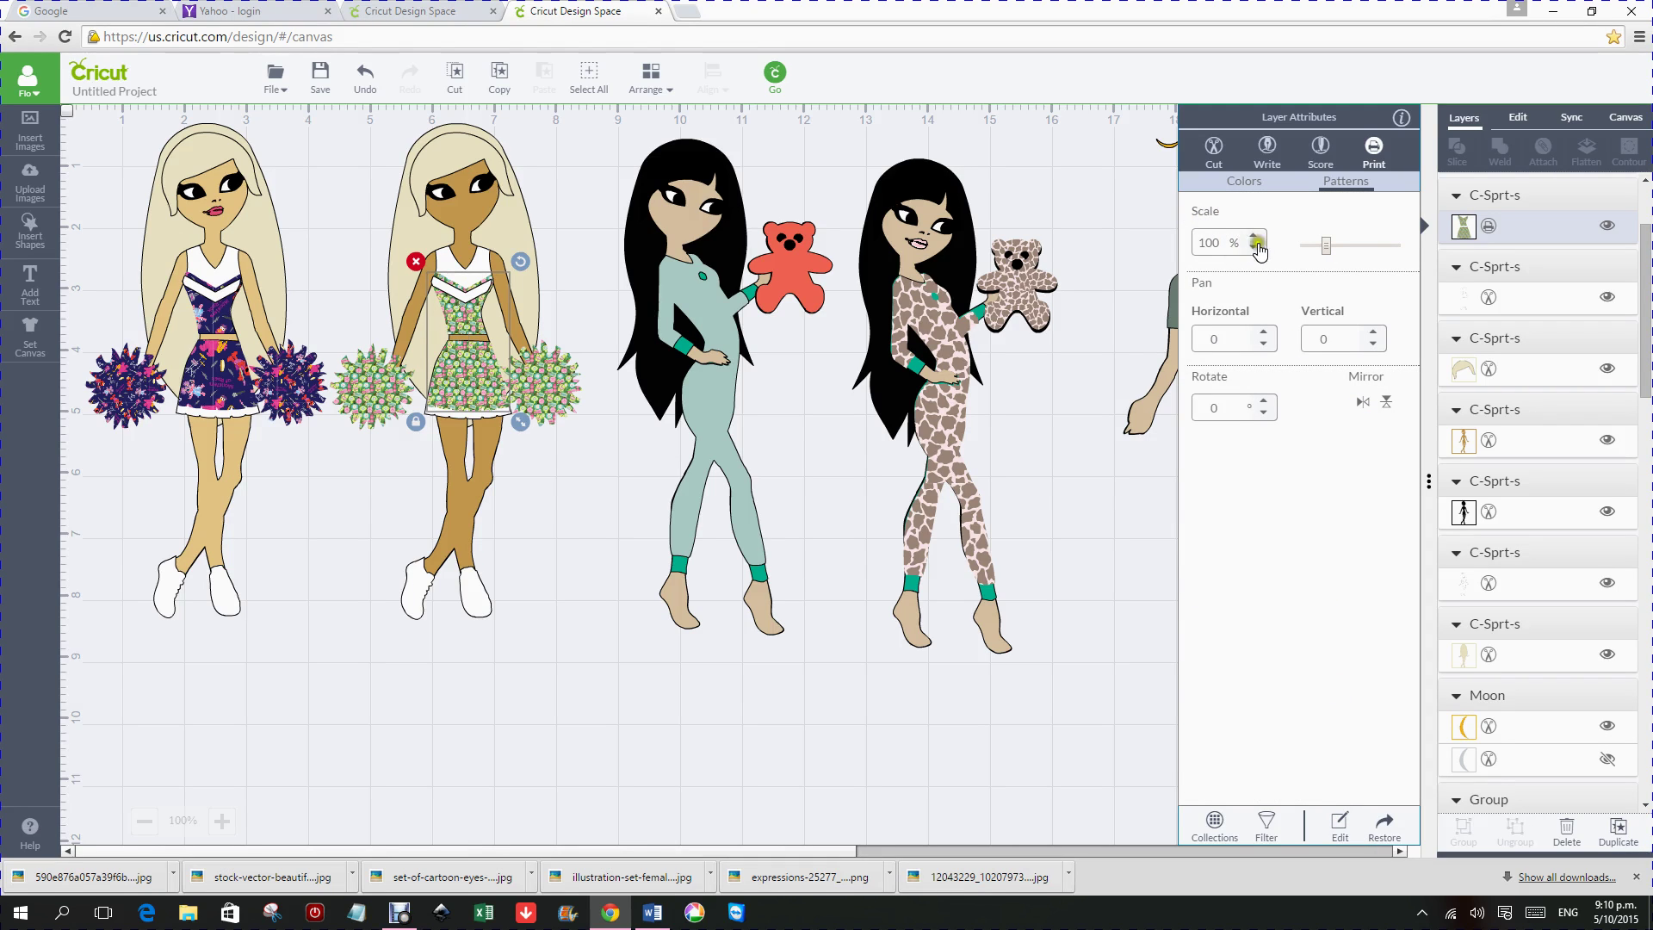
left_click(1341, 245)
left_click_drag(1343, 250, 1352, 252)
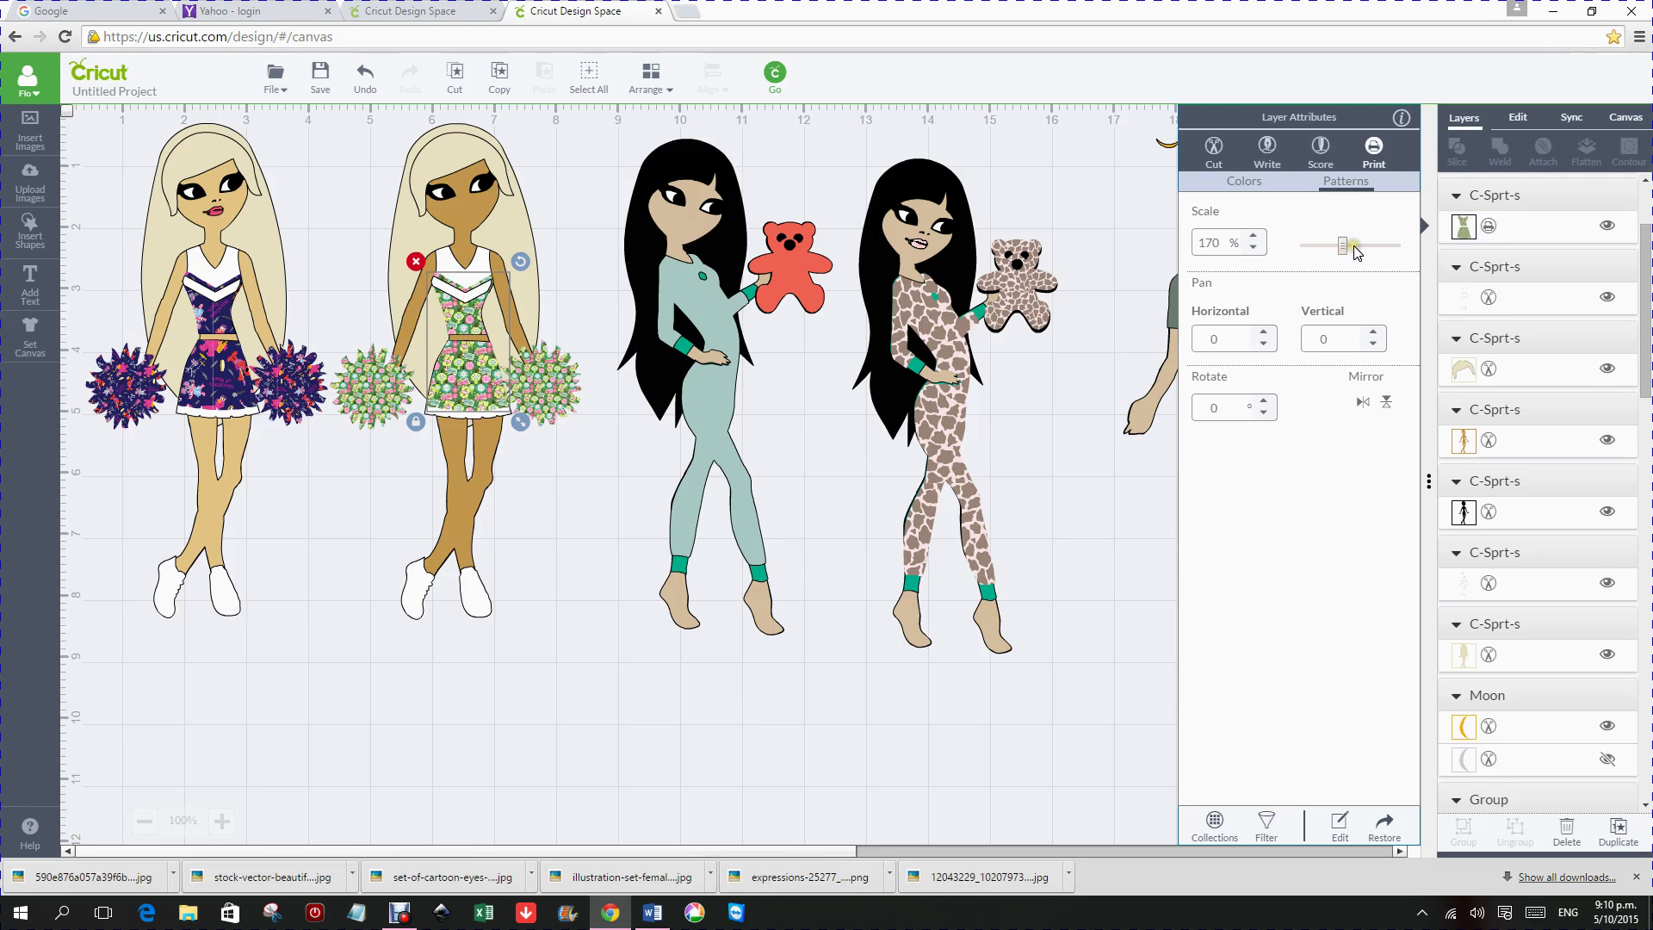
left_click(1364, 249)
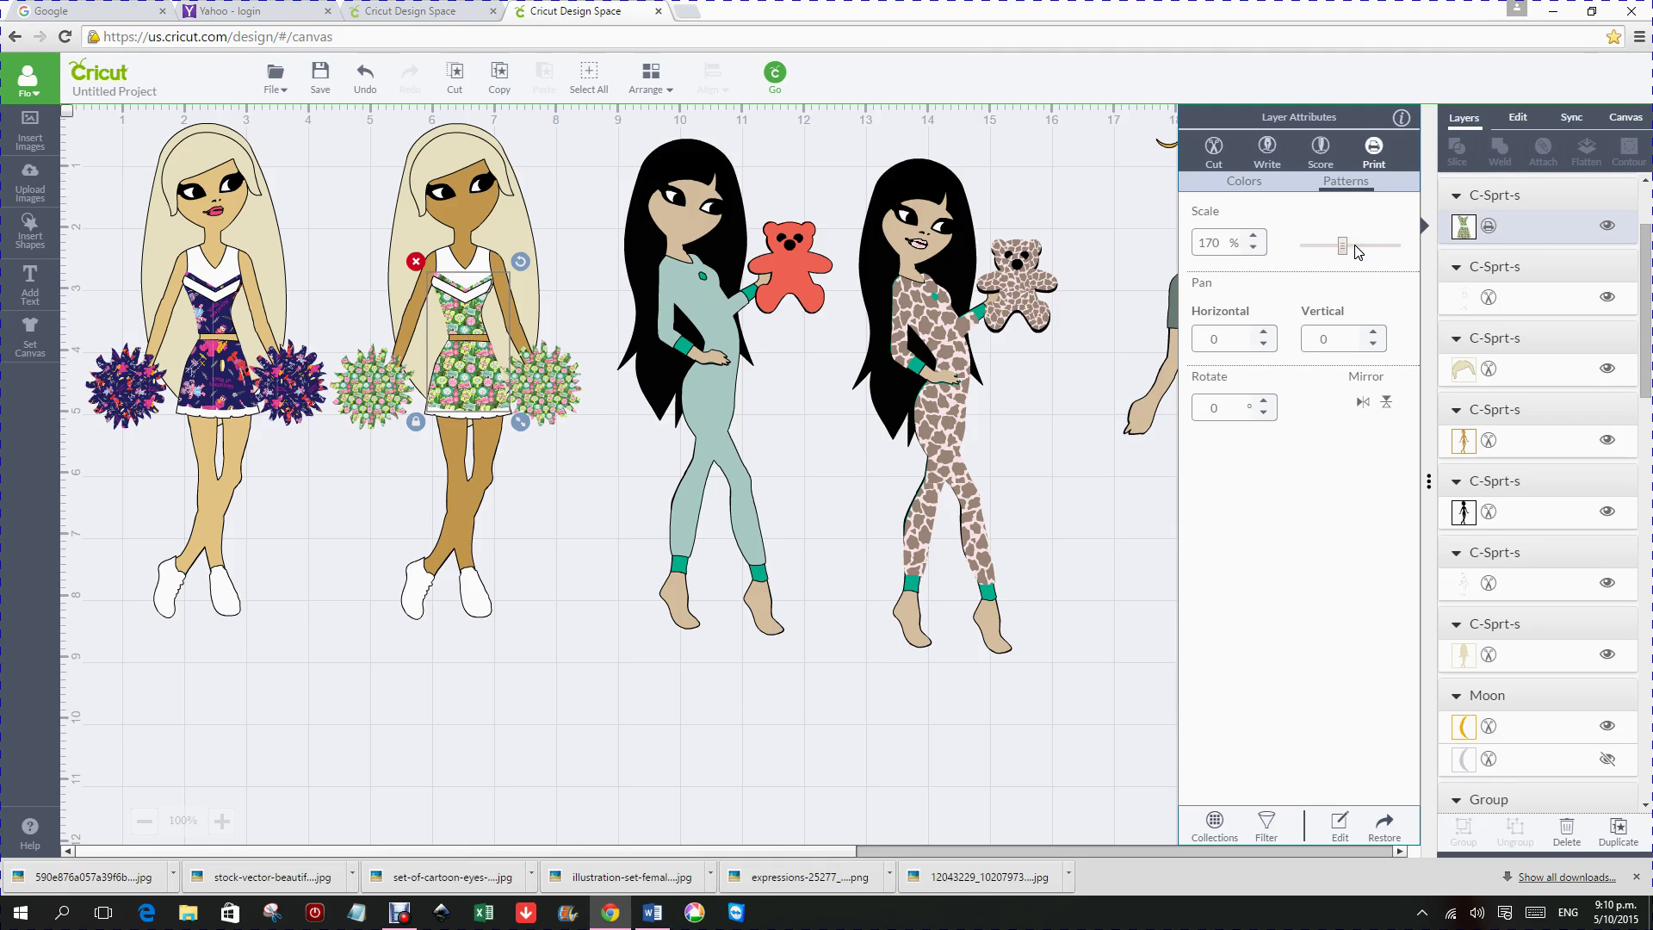
left_click(1352, 250)
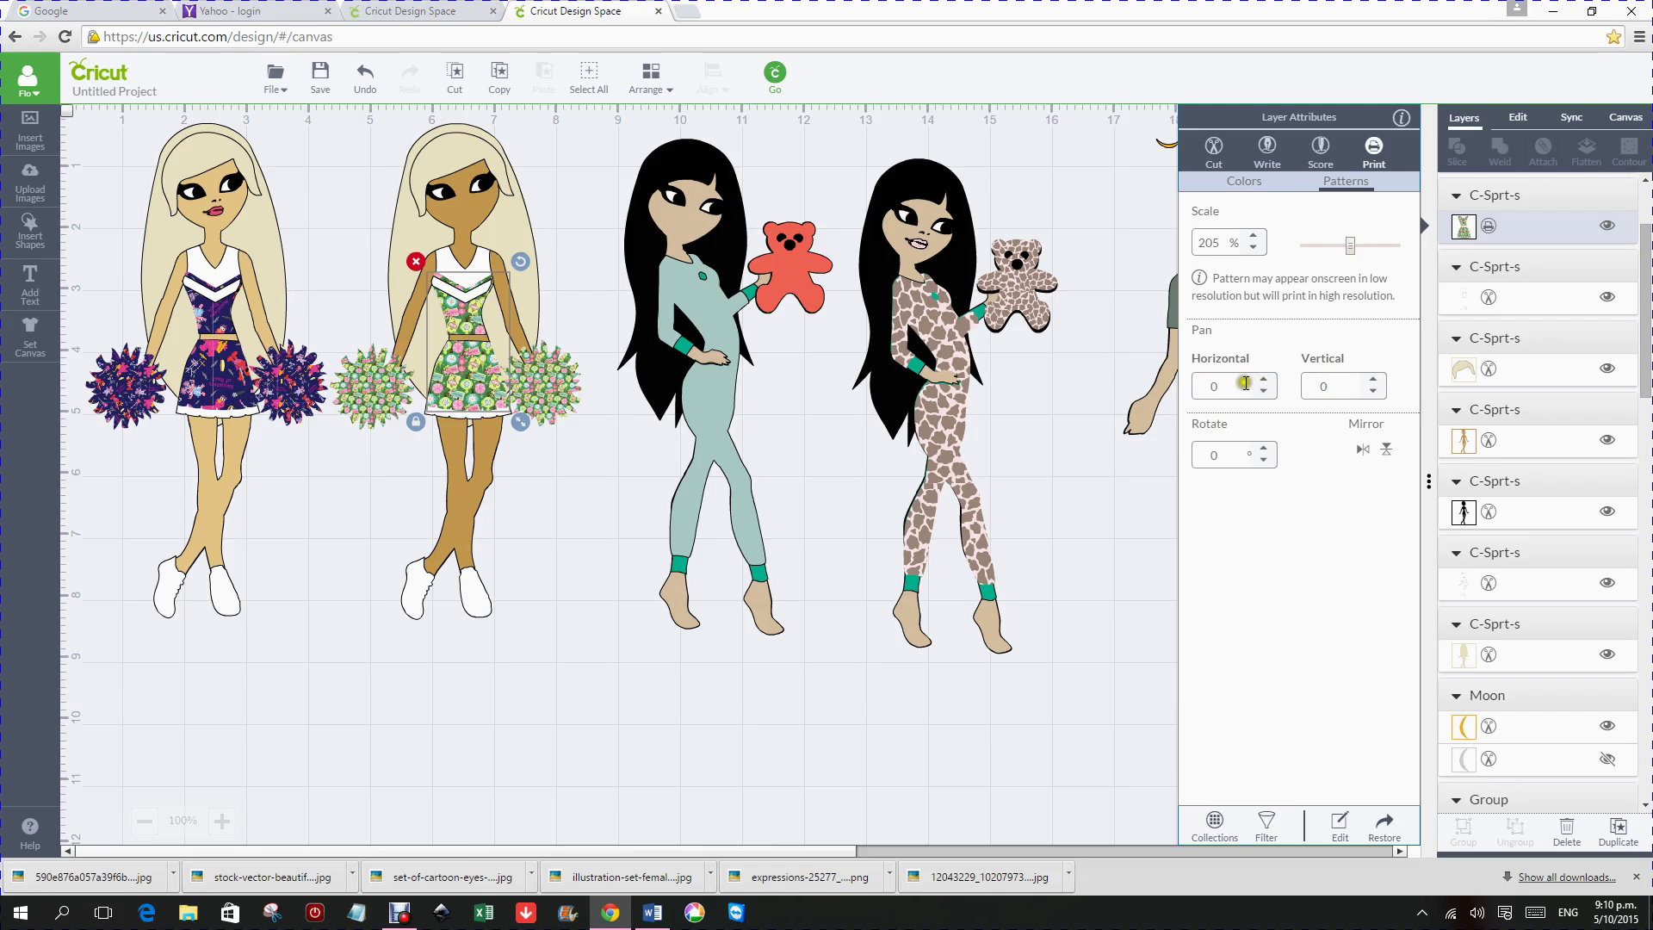
double_click(1209, 386)
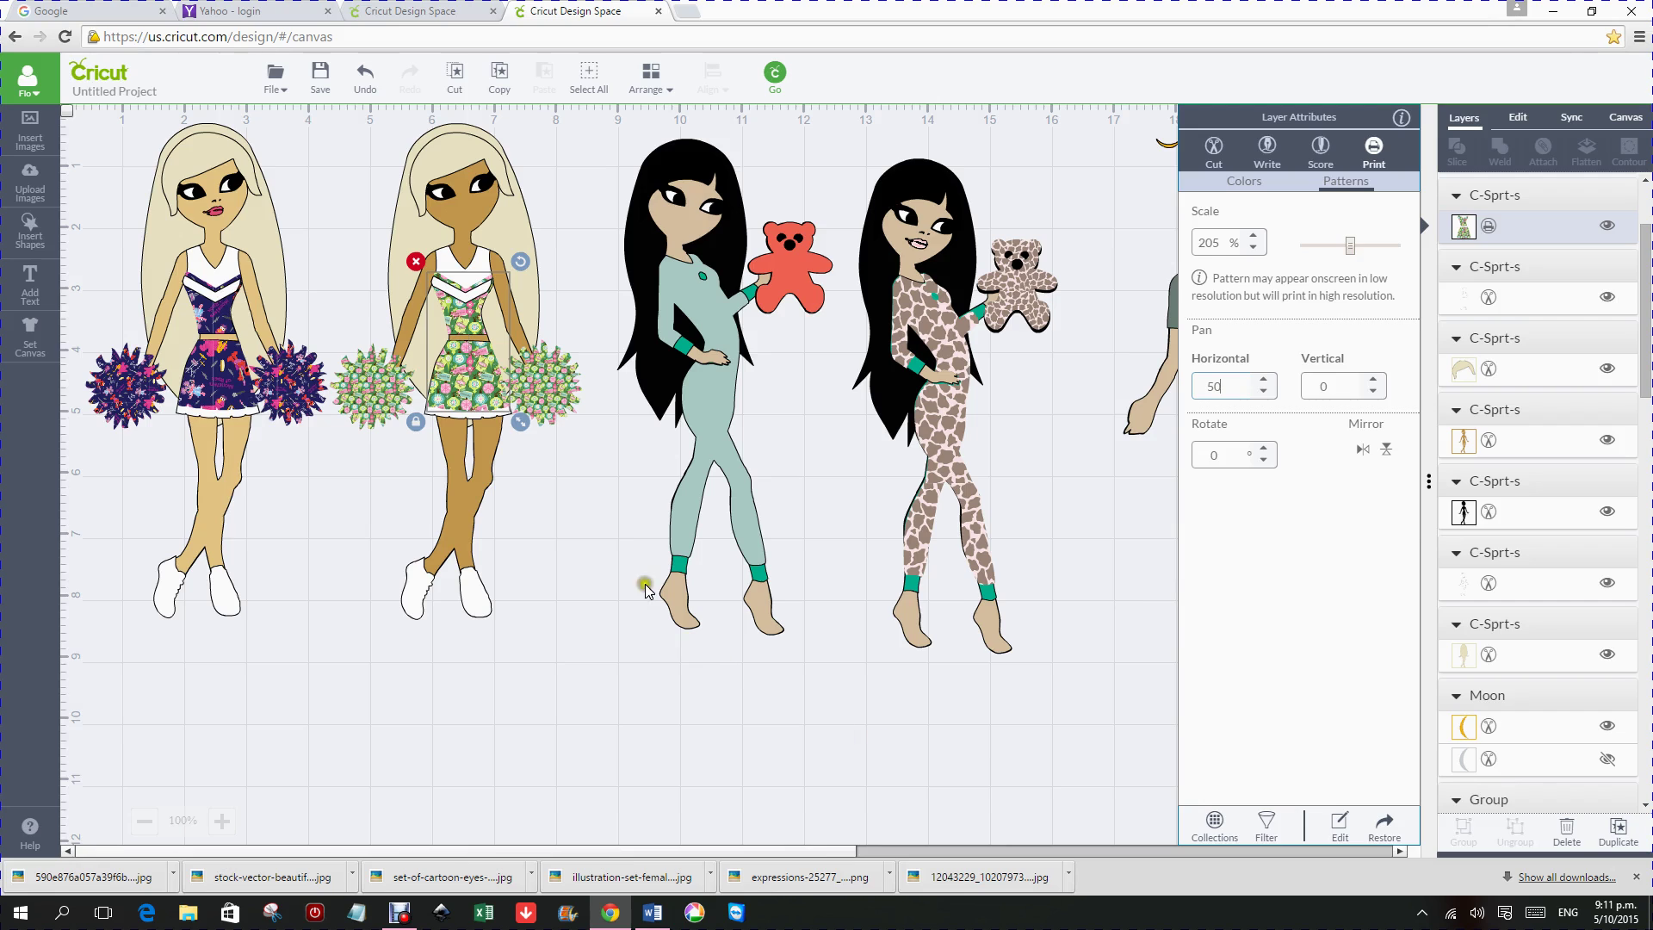
Step: Close the pattern settings, reselect the second cheerleader, and select the girl in teal pyjamas
left_click(566, 548)
left_click(566, 546)
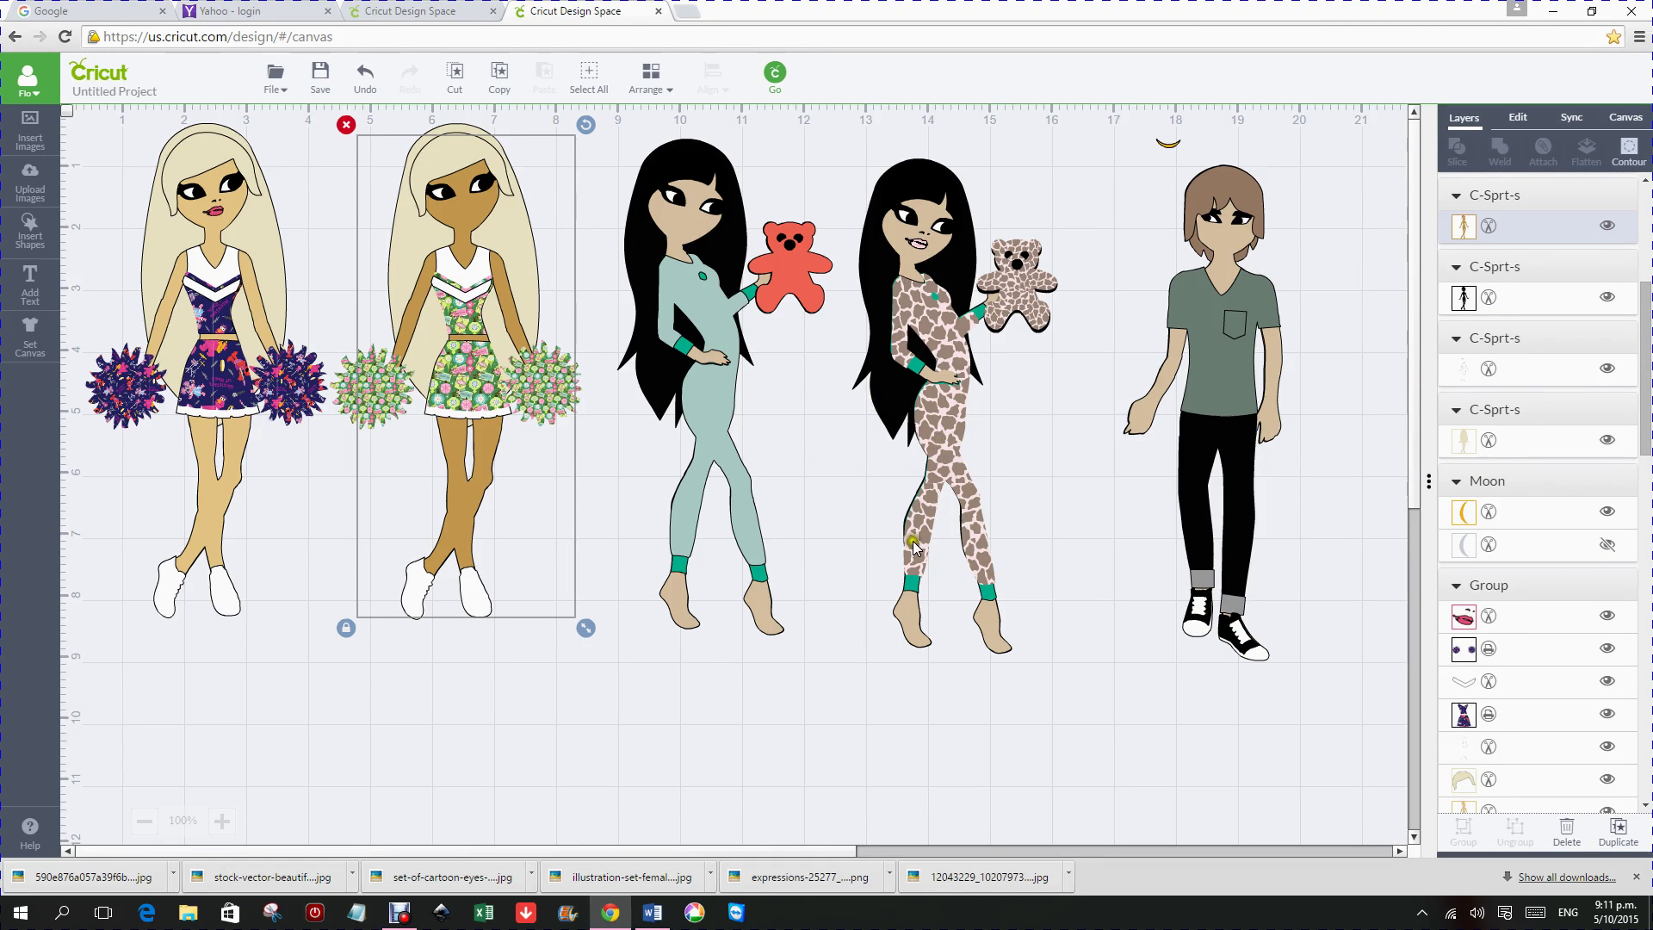
left_click(704, 389)
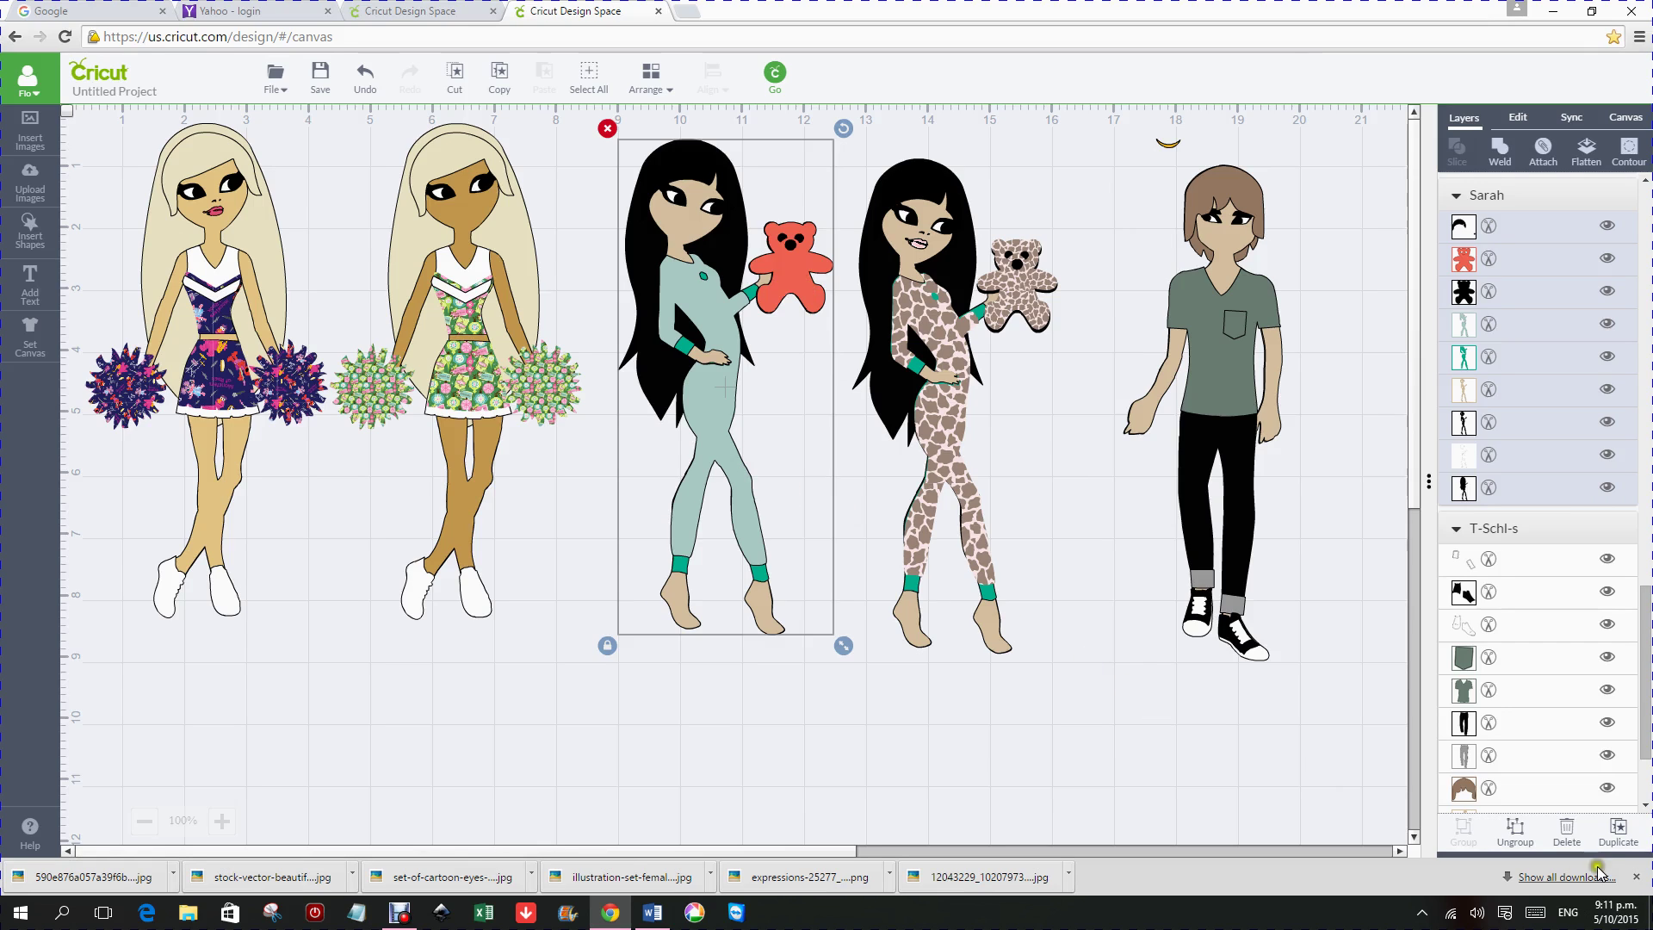
Step: Ungroup the teal-pyjama girl and select her pyjamas layer on its own
left_click(1515, 831)
left_click(711, 391)
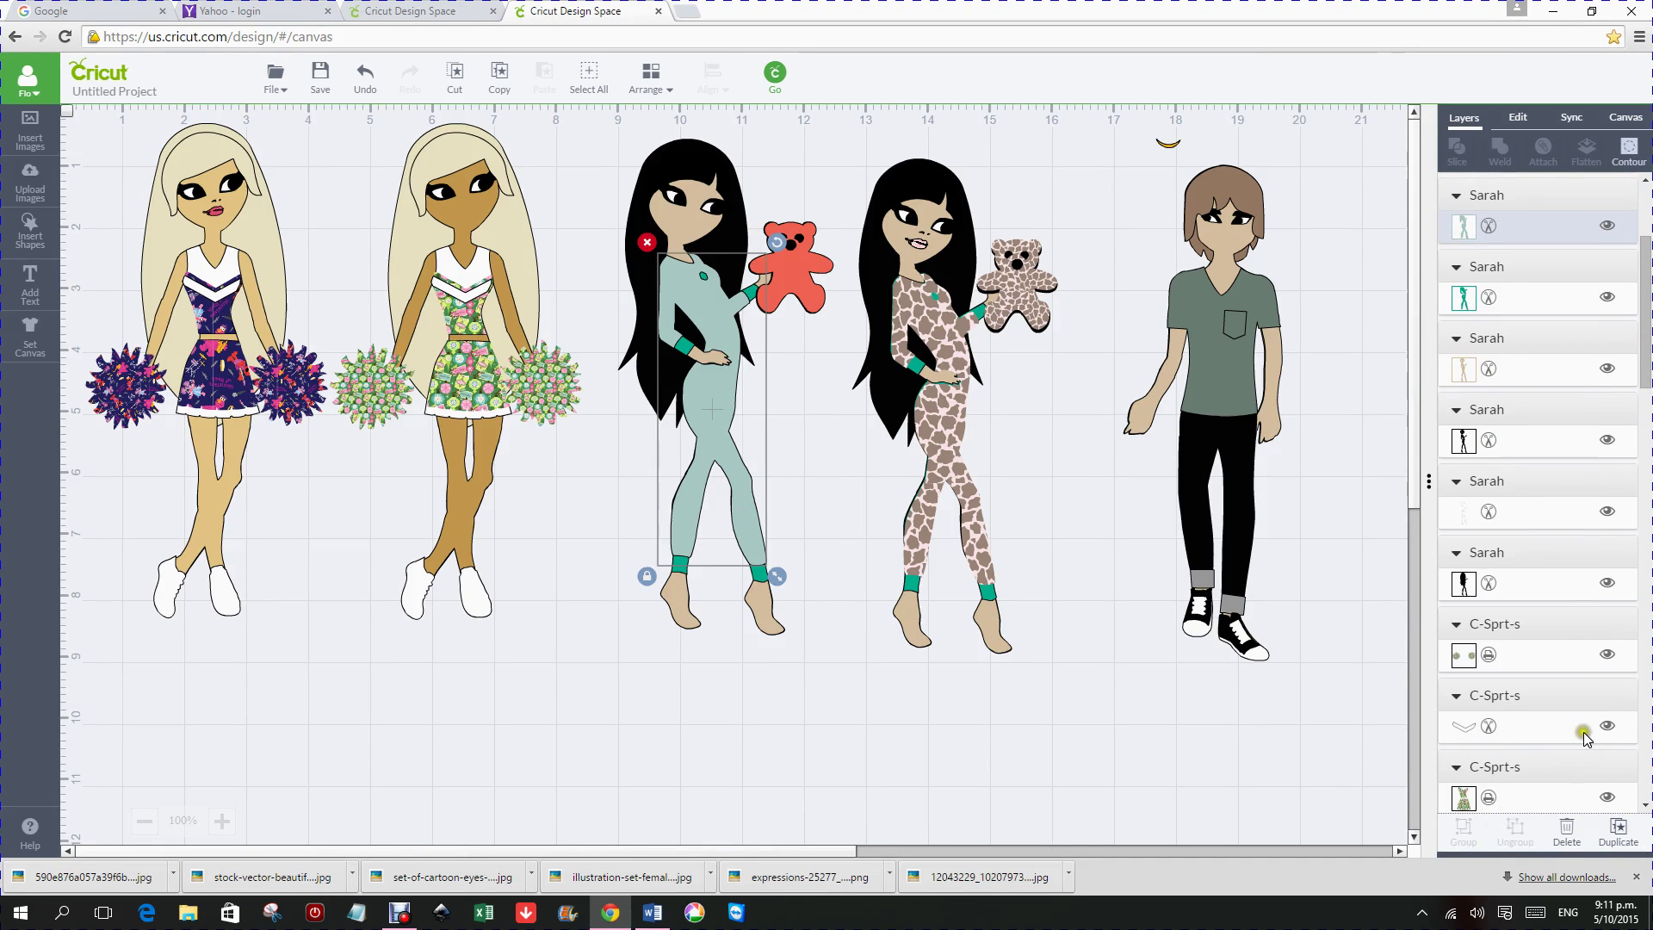
Step: Make the teal pyjamas a Print layer using the owl pattern from the Animals & Wildlife collection
left_click(1486, 228)
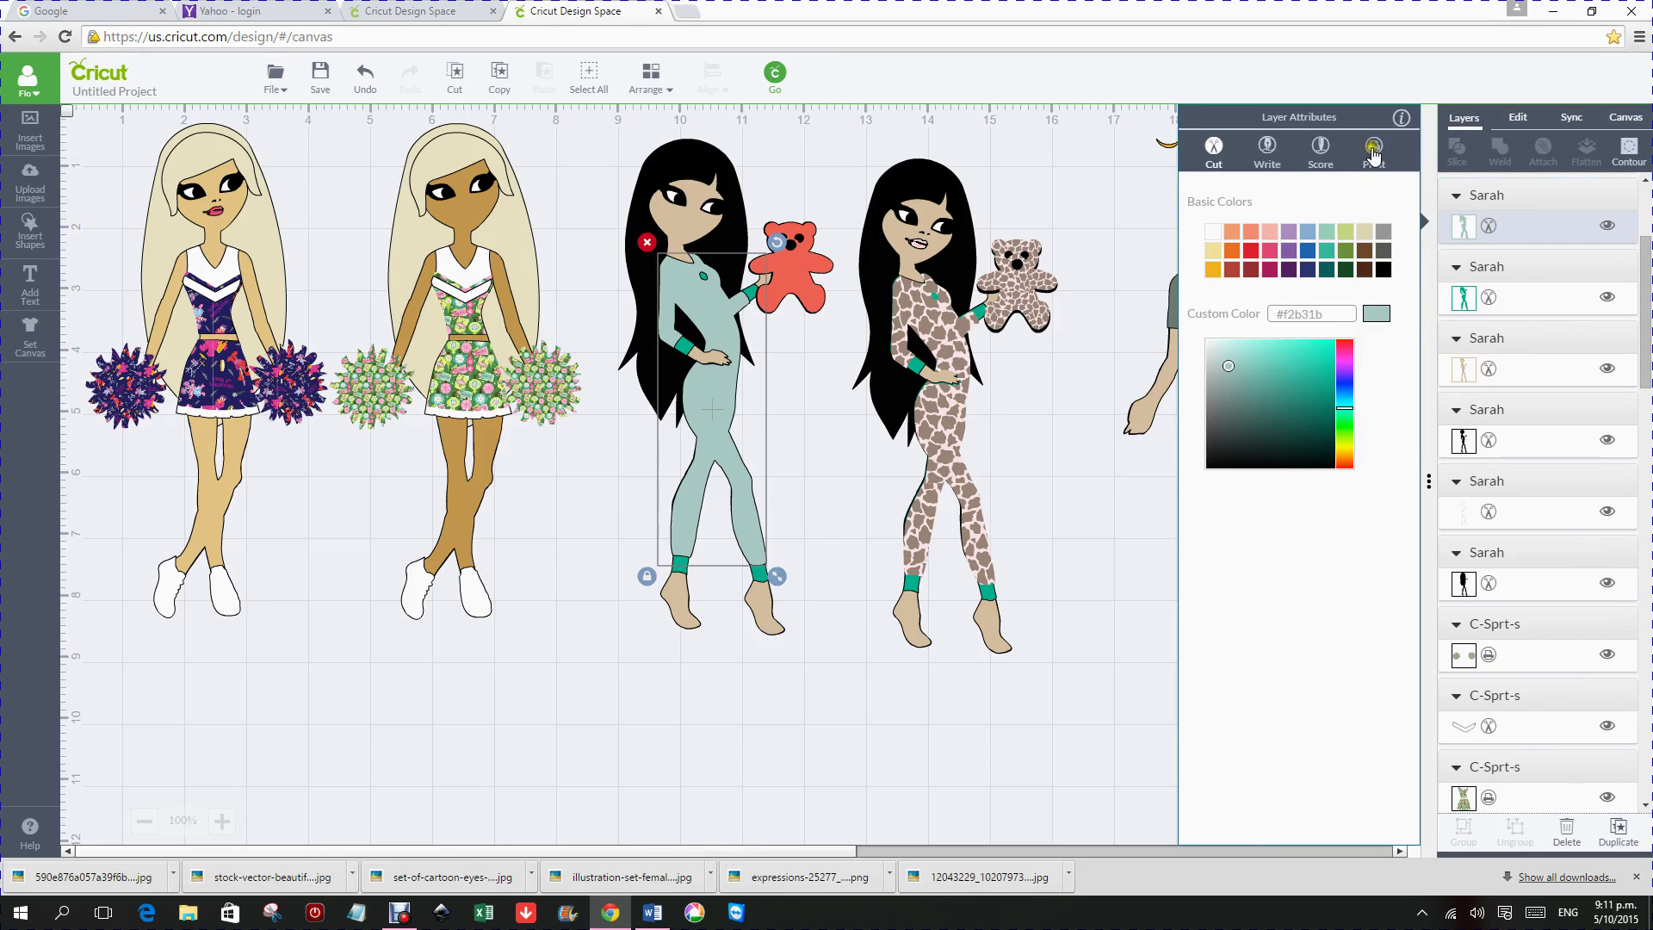
left_click(1373, 148)
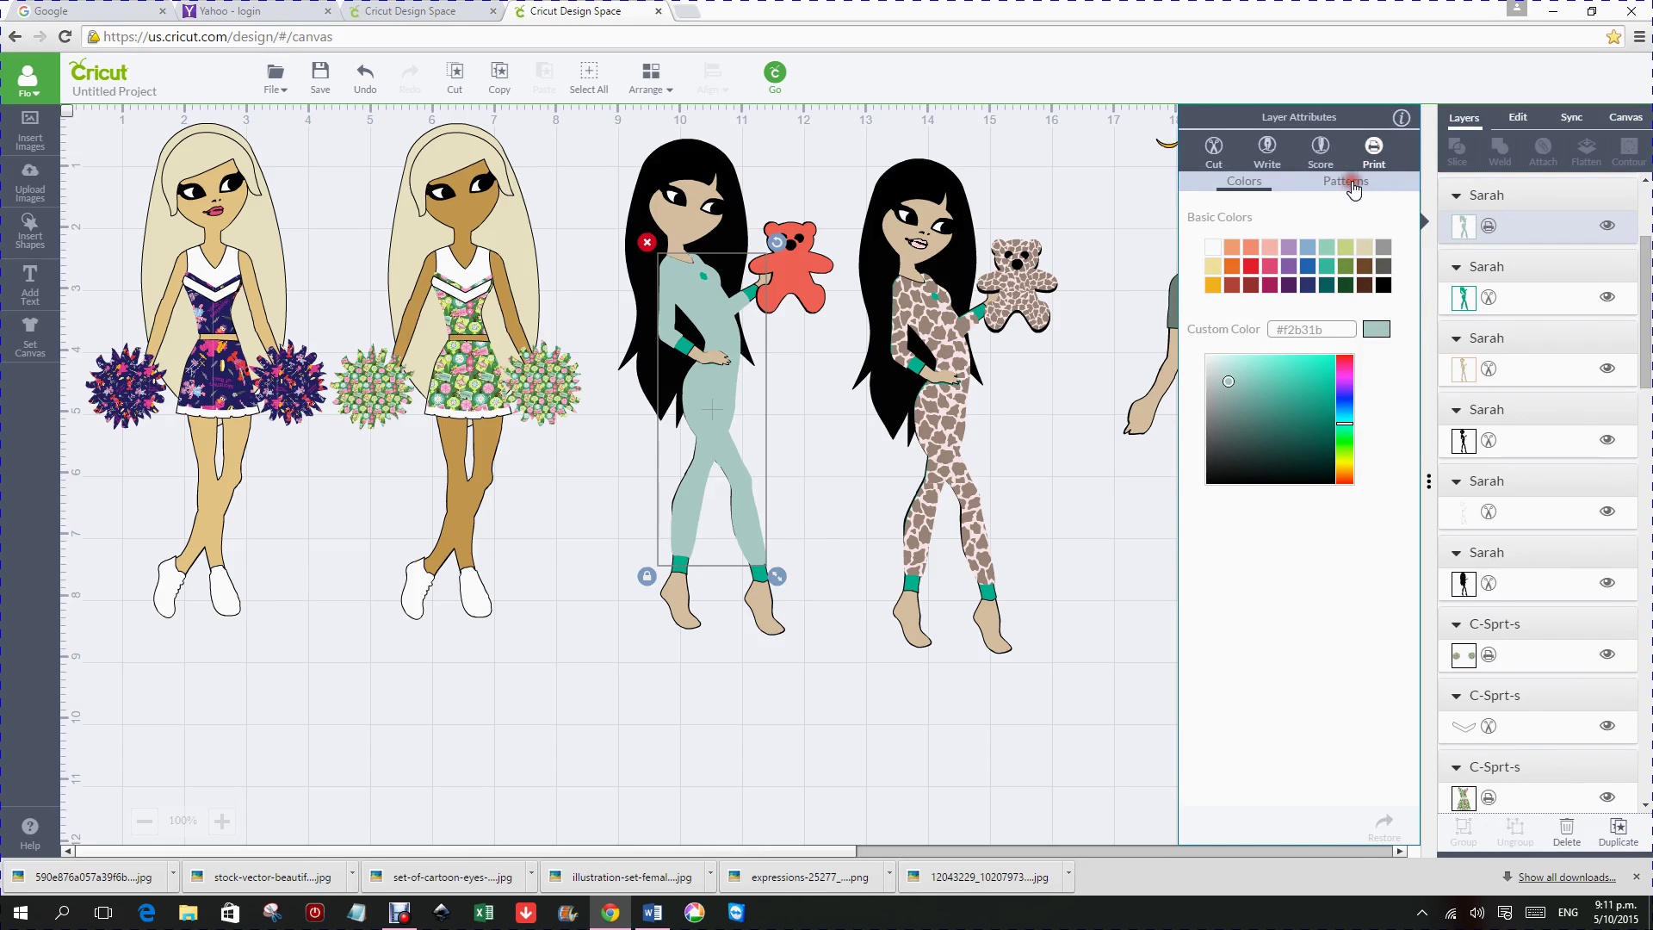
left_click(1350, 182)
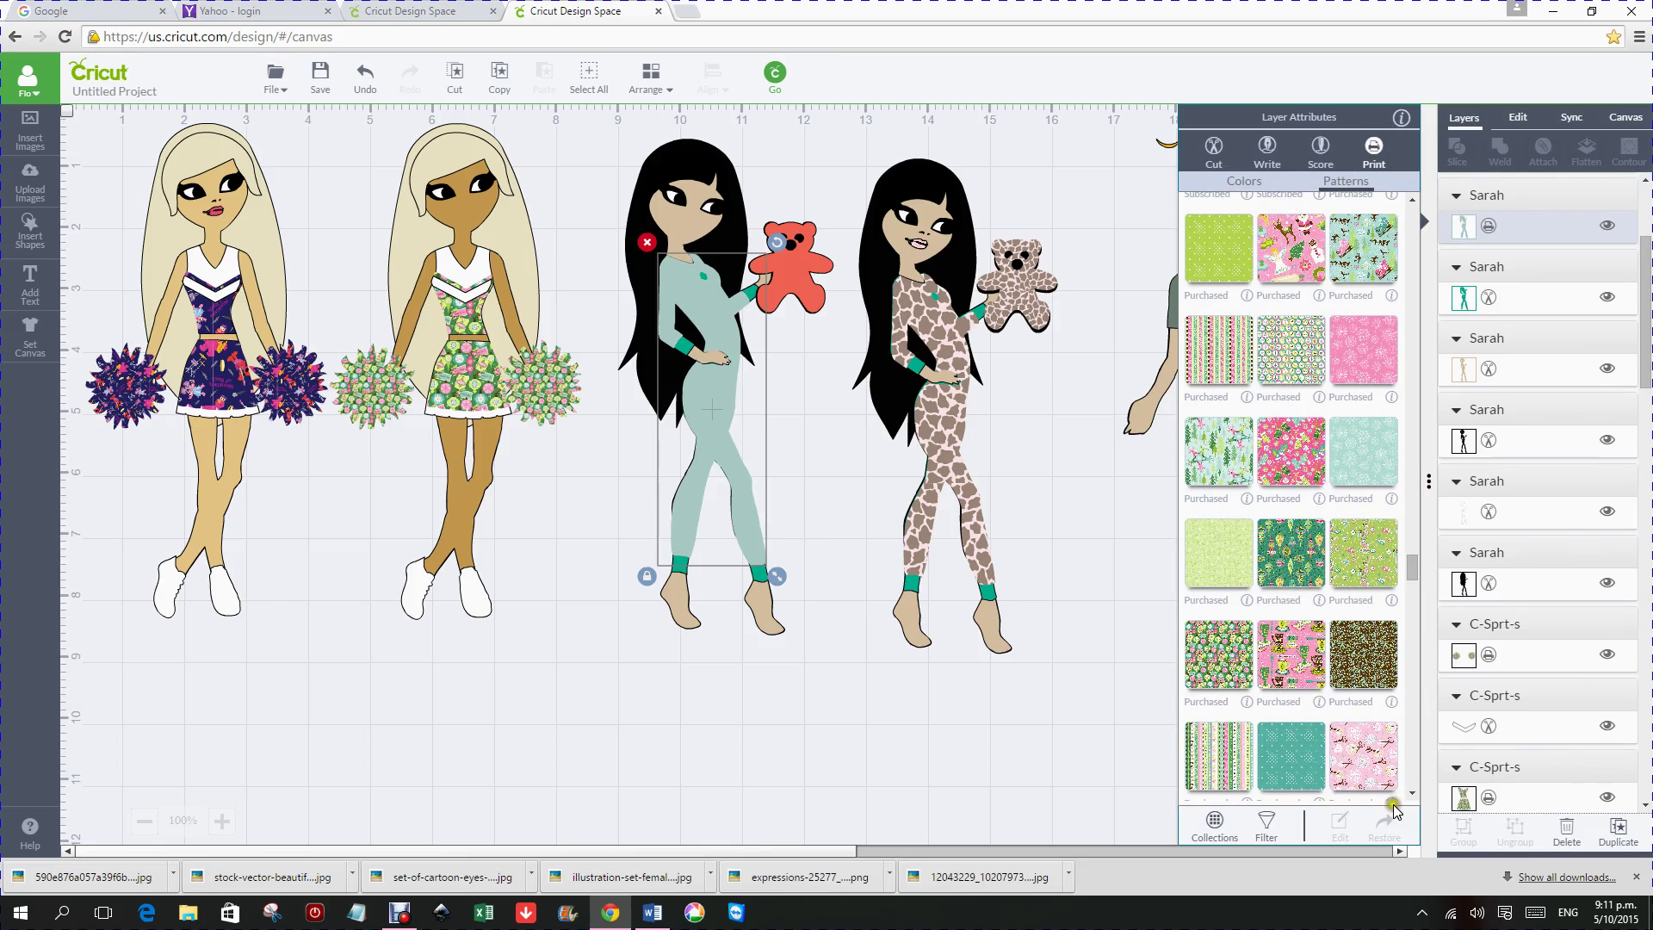
left_click(1226, 831)
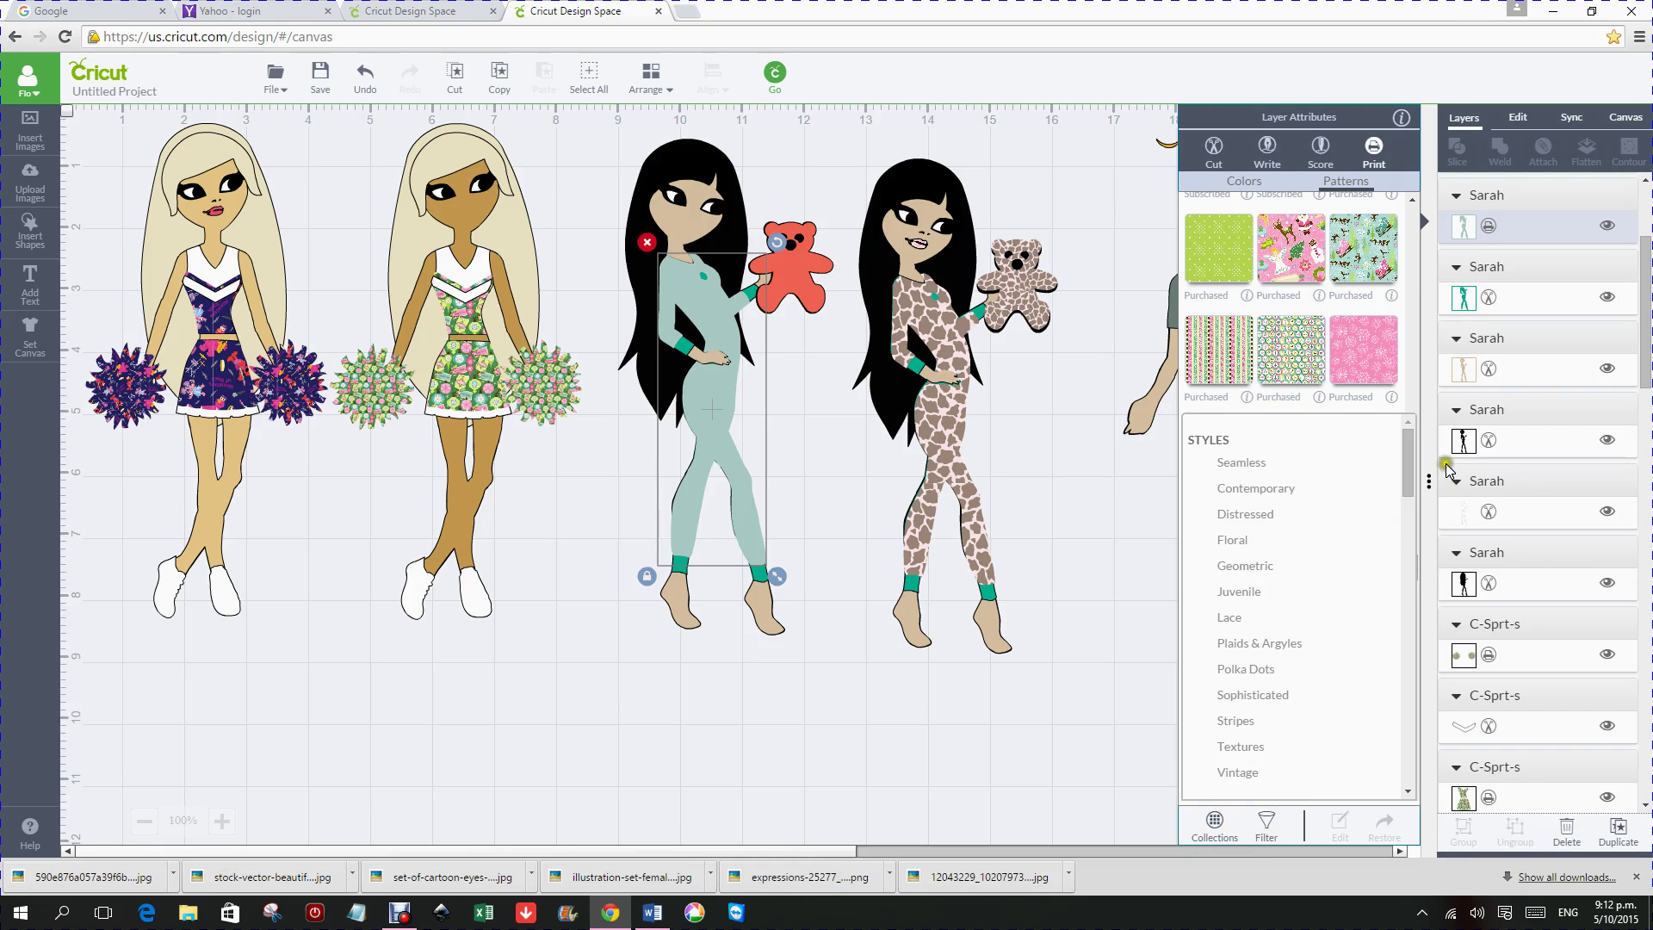
left_click_drag(1408, 468, 1395, 533)
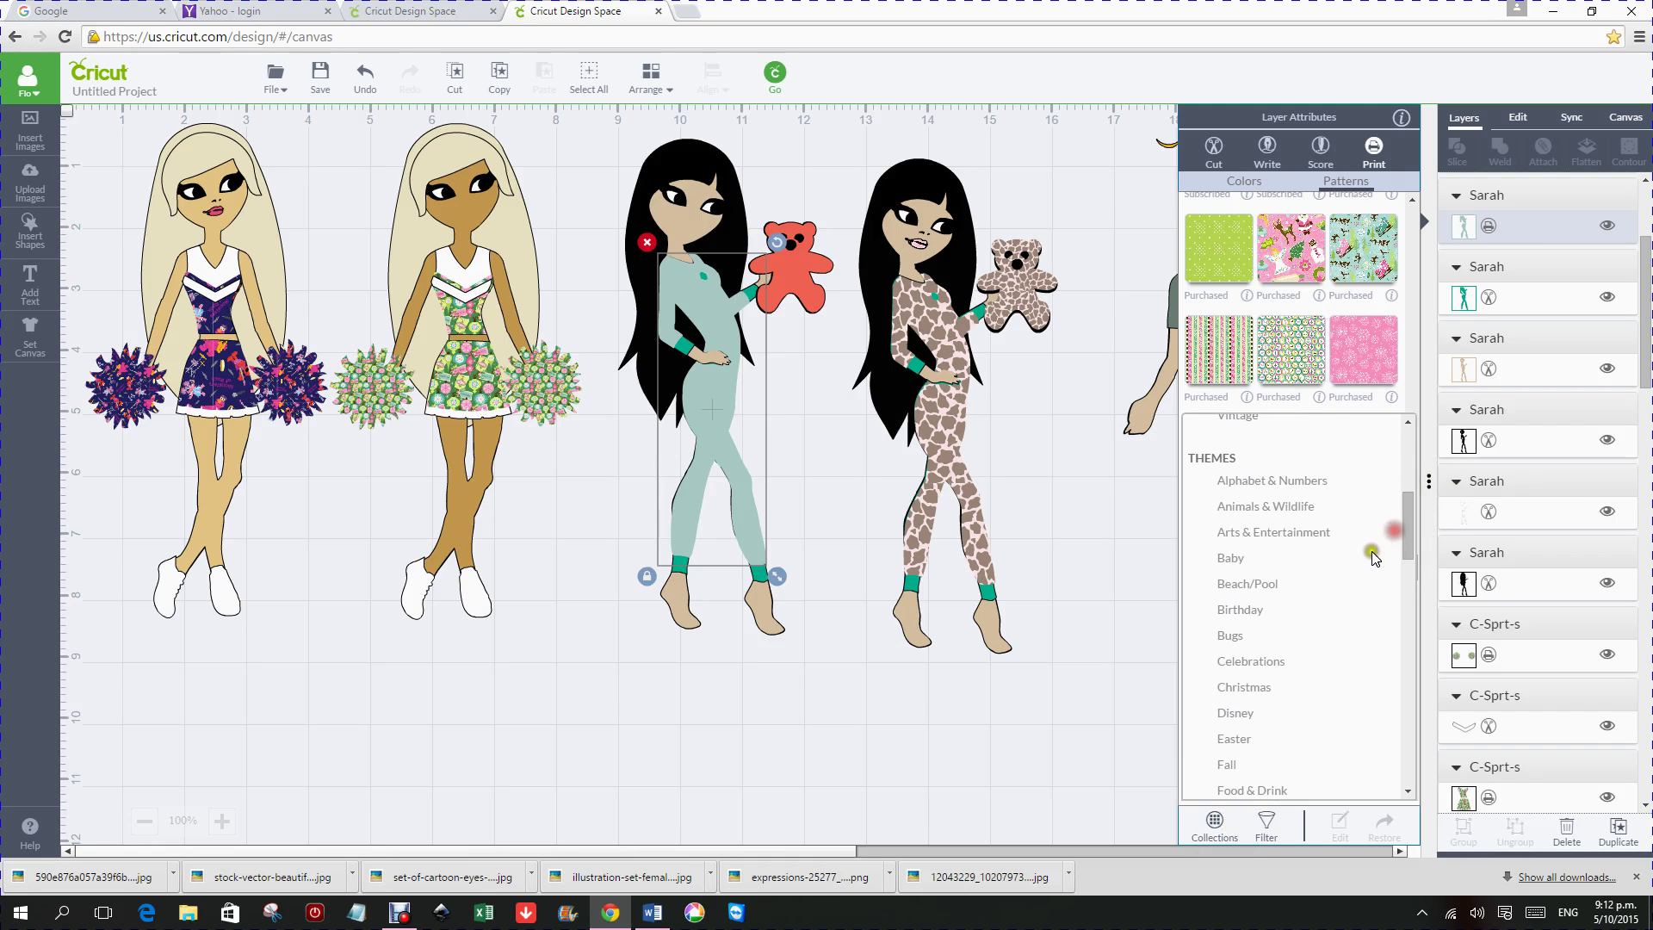
left_click(1255, 512)
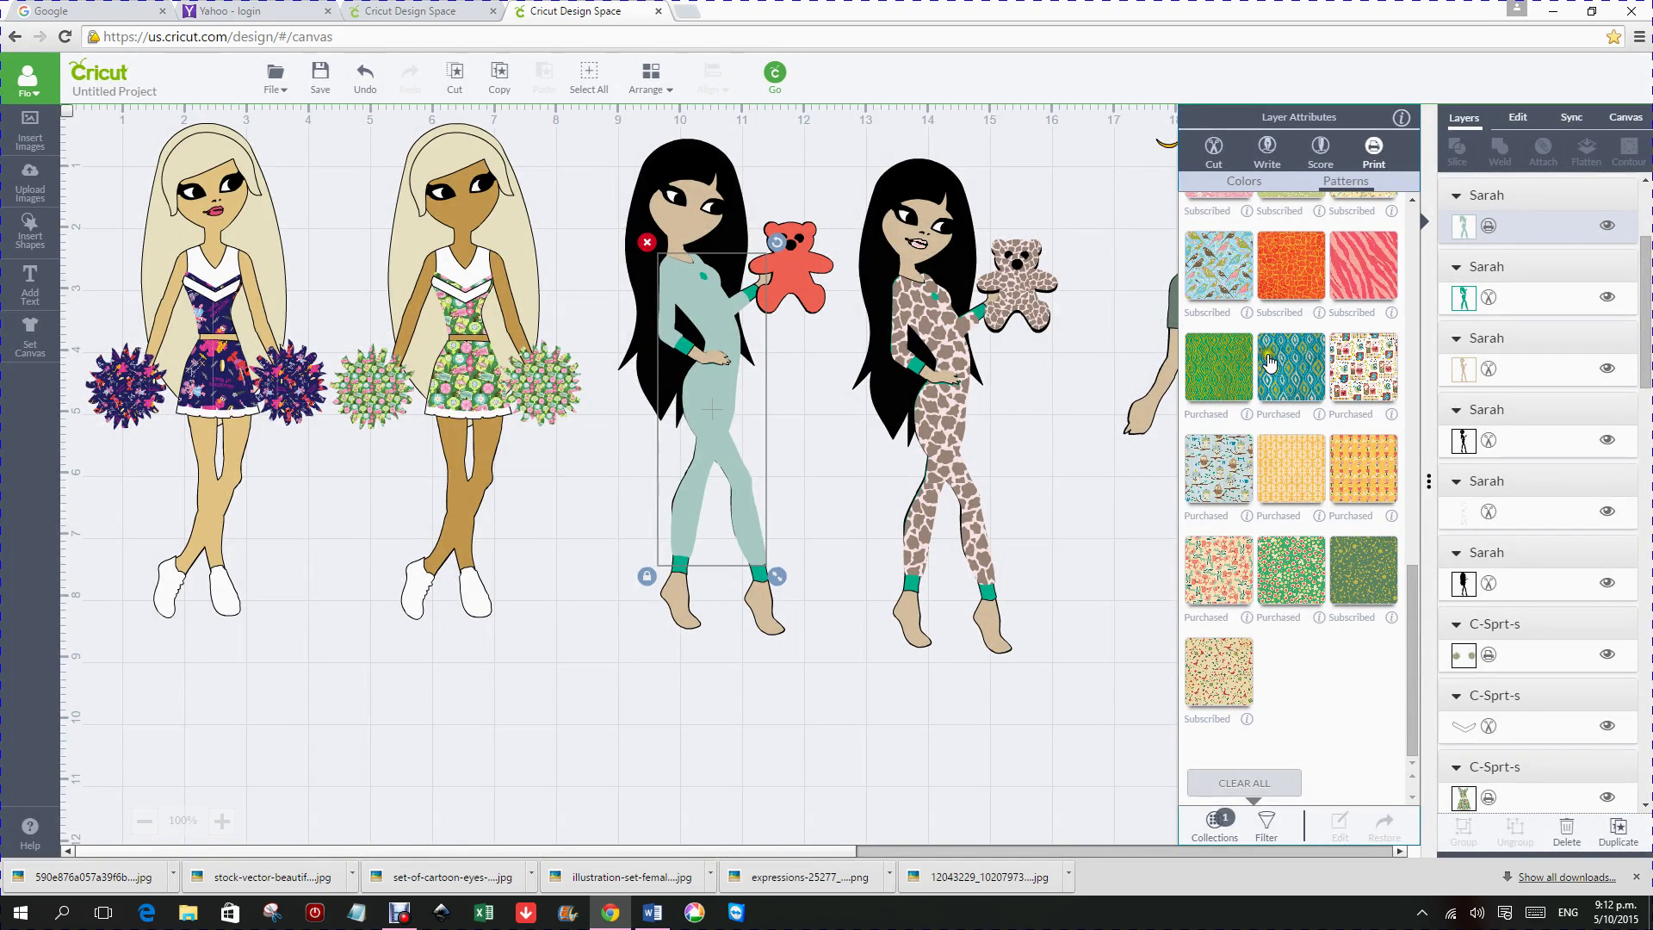
left_click(1216, 470)
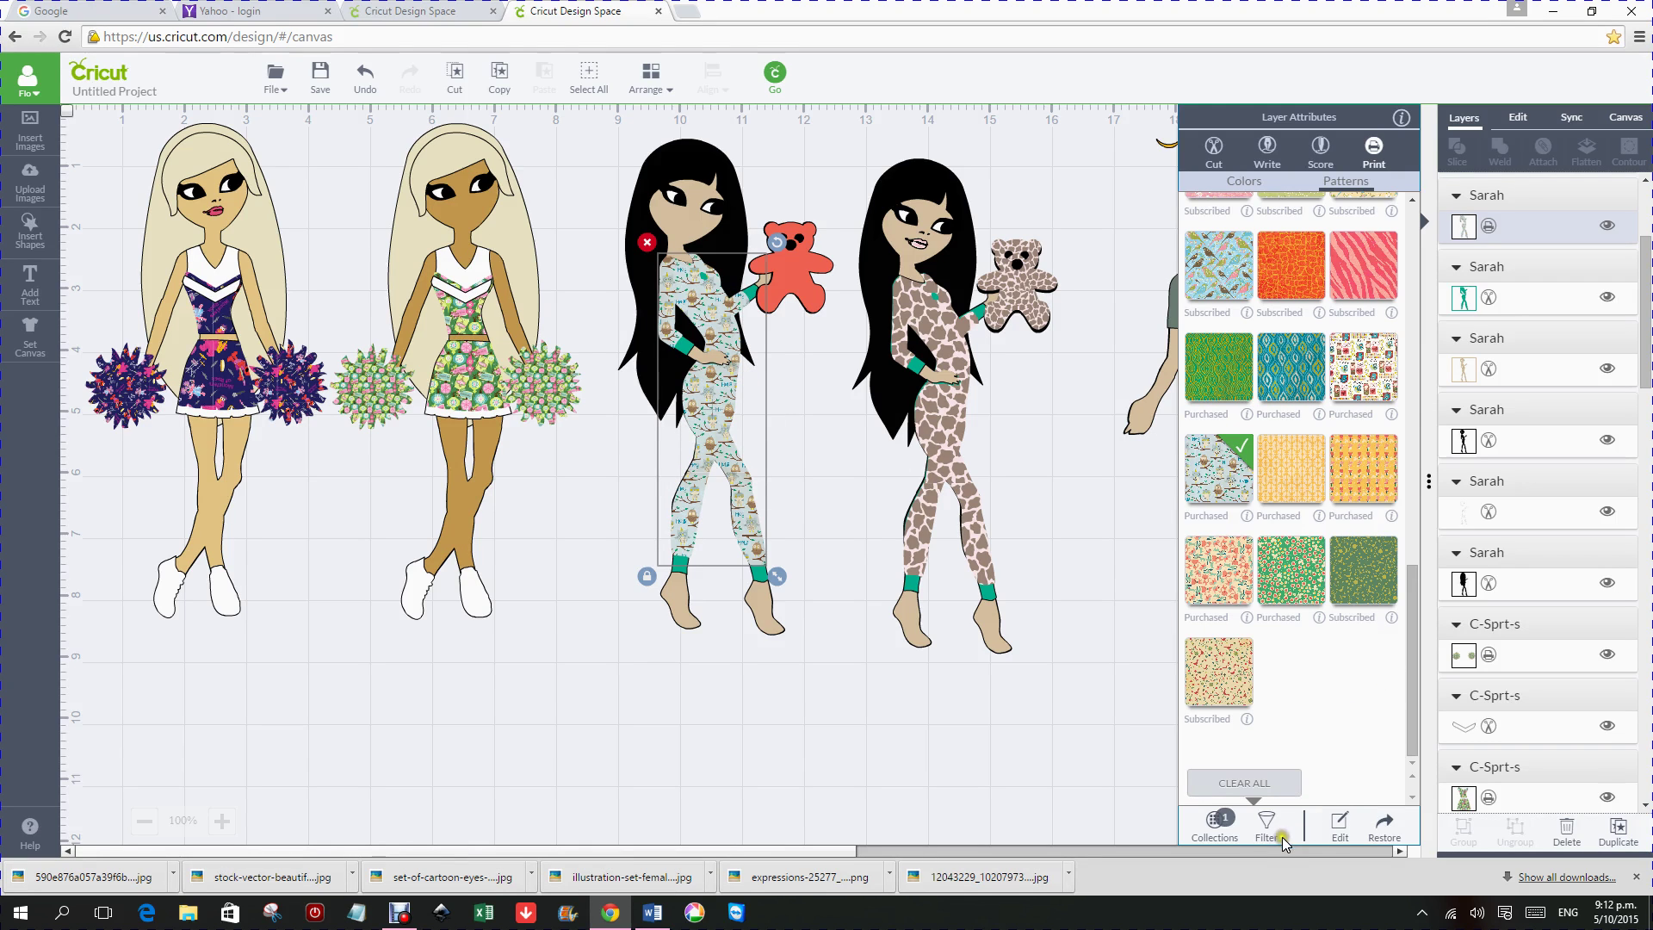
Step: Open the owl print's pattern adjustments and enlarge it to 215% scale
left_click(1338, 825)
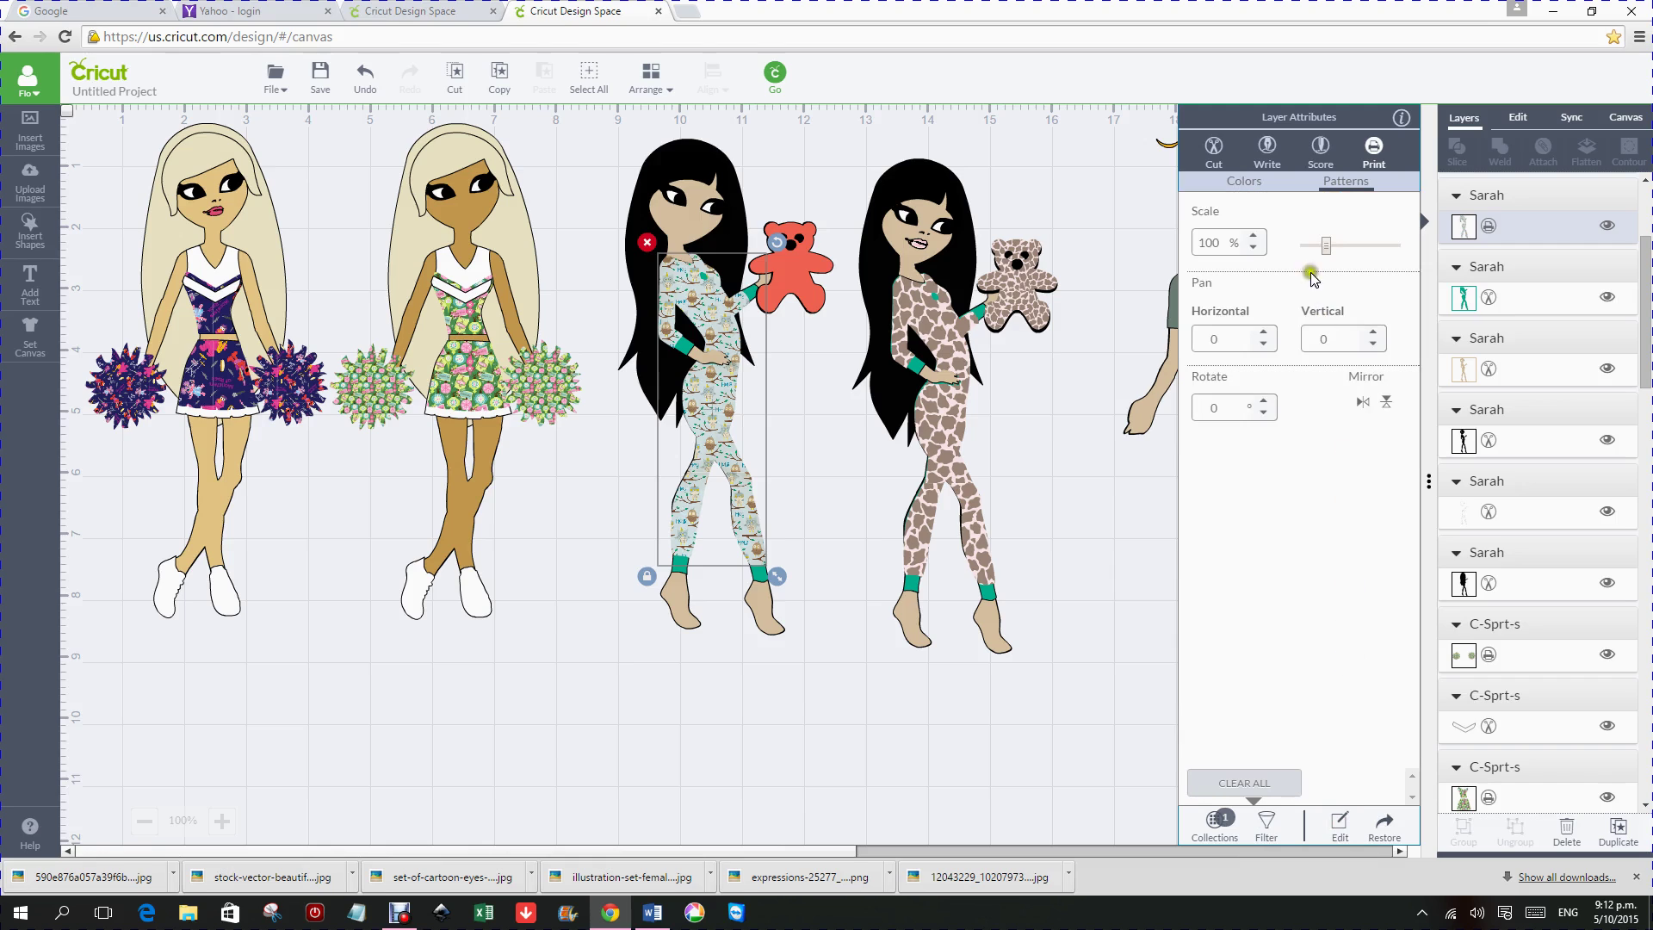
left_click(1344, 245)
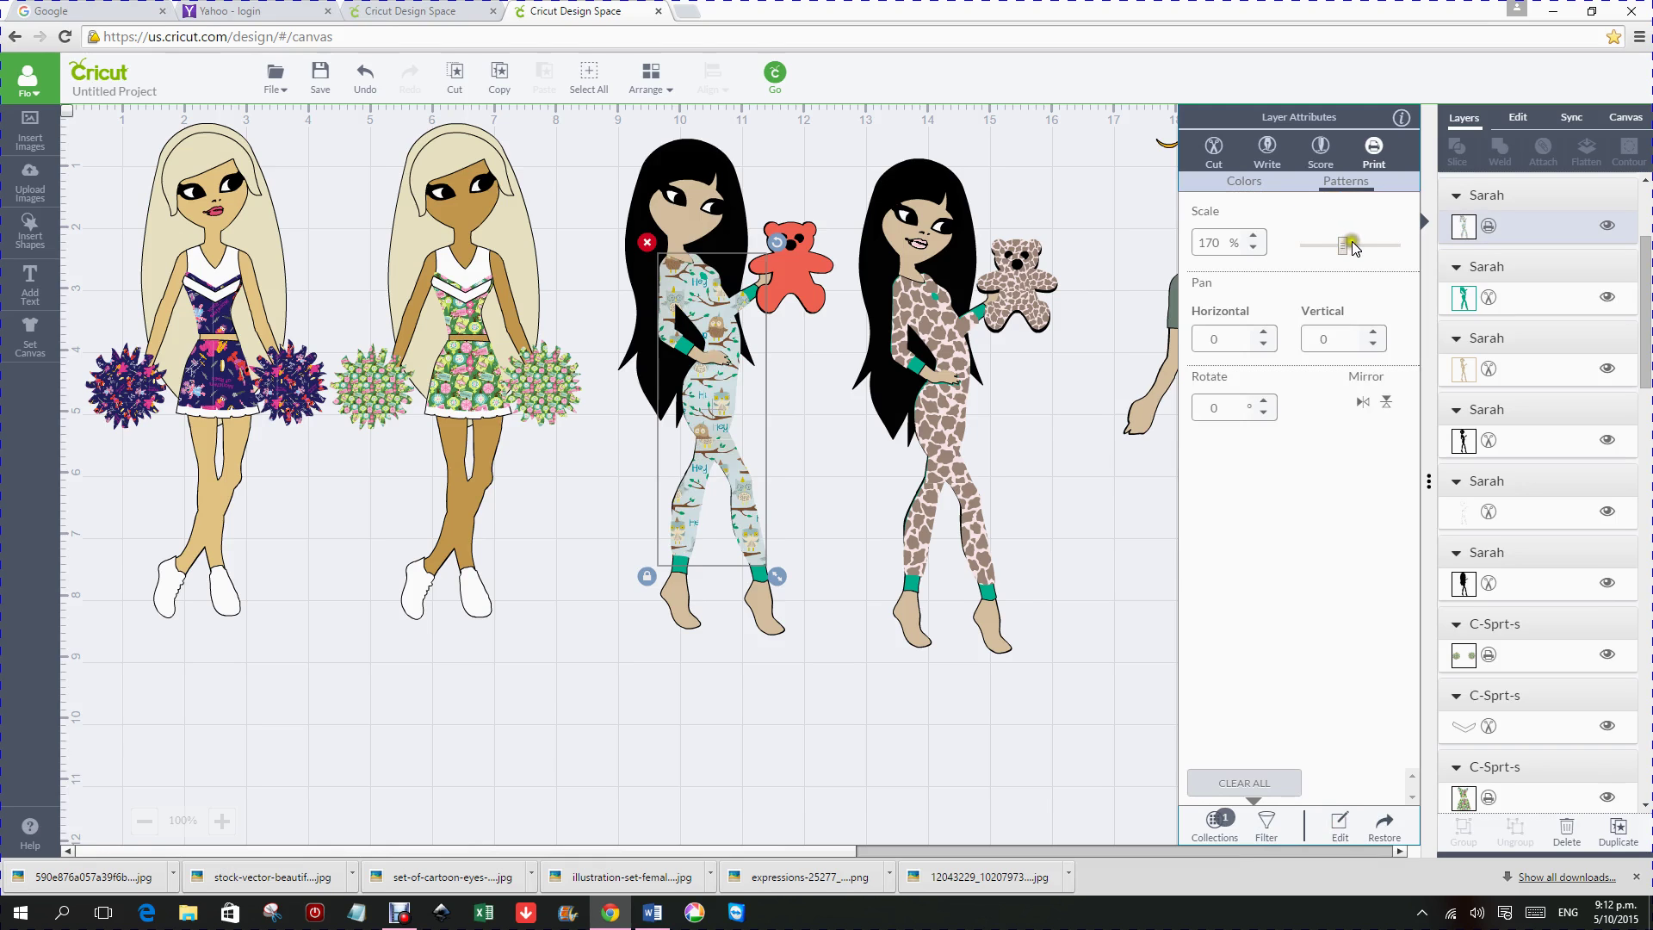
left_click(1354, 247)
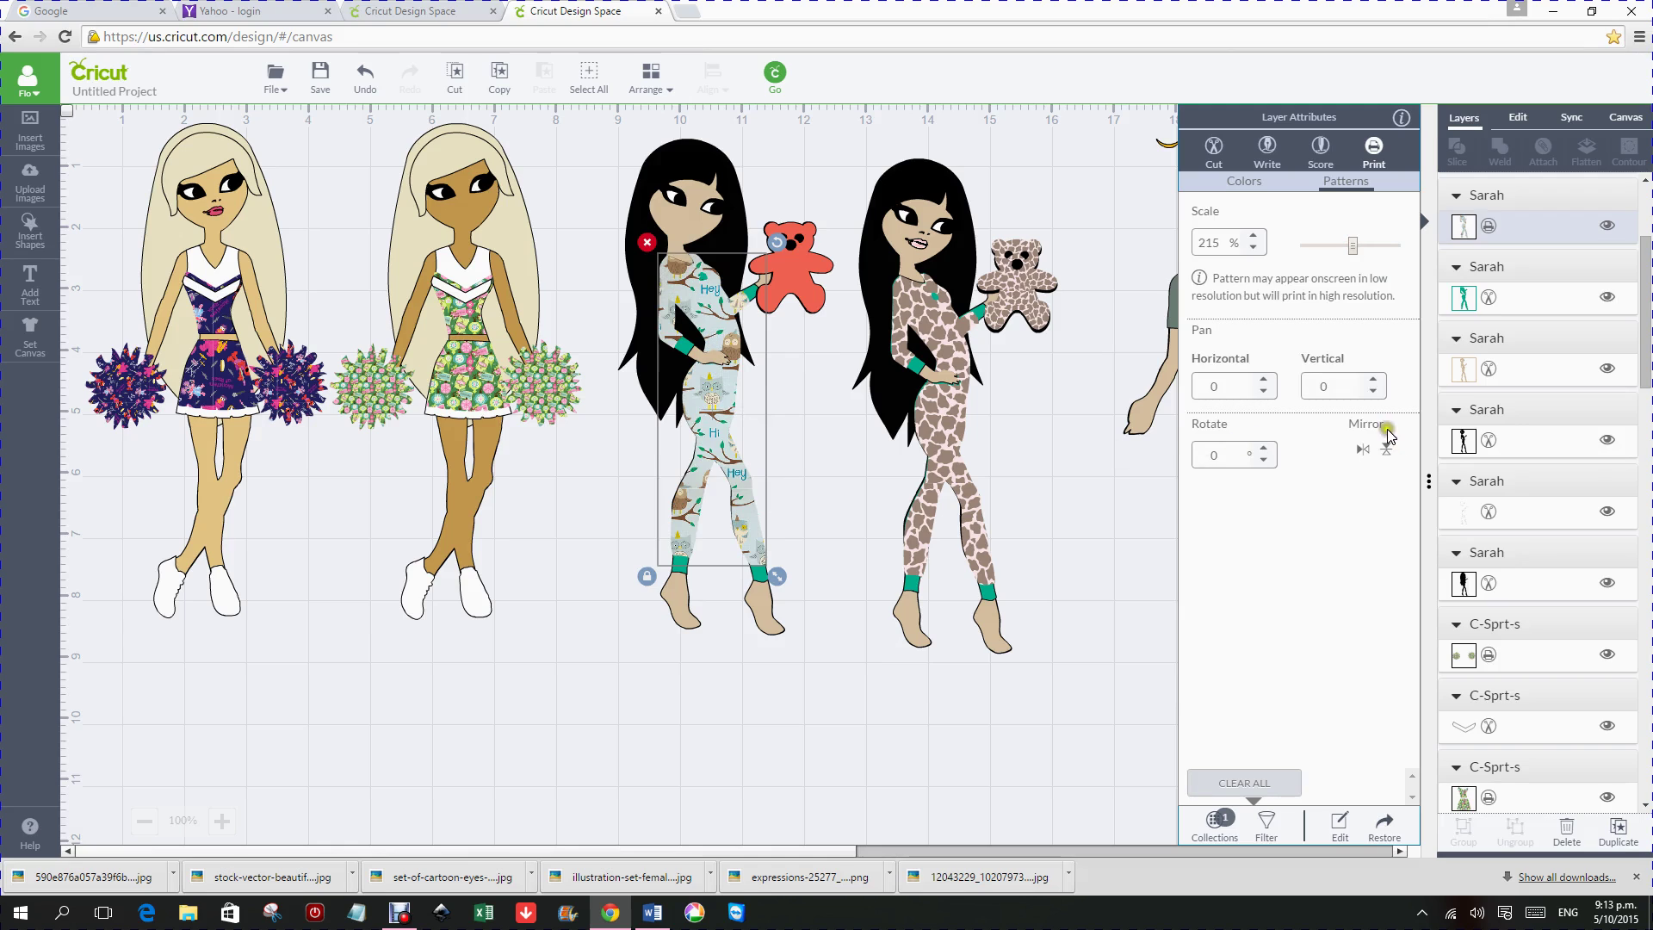
Step: Set the owl print's vertical pan to 160, passing through a typed value of 140
left_click(1375, 382)
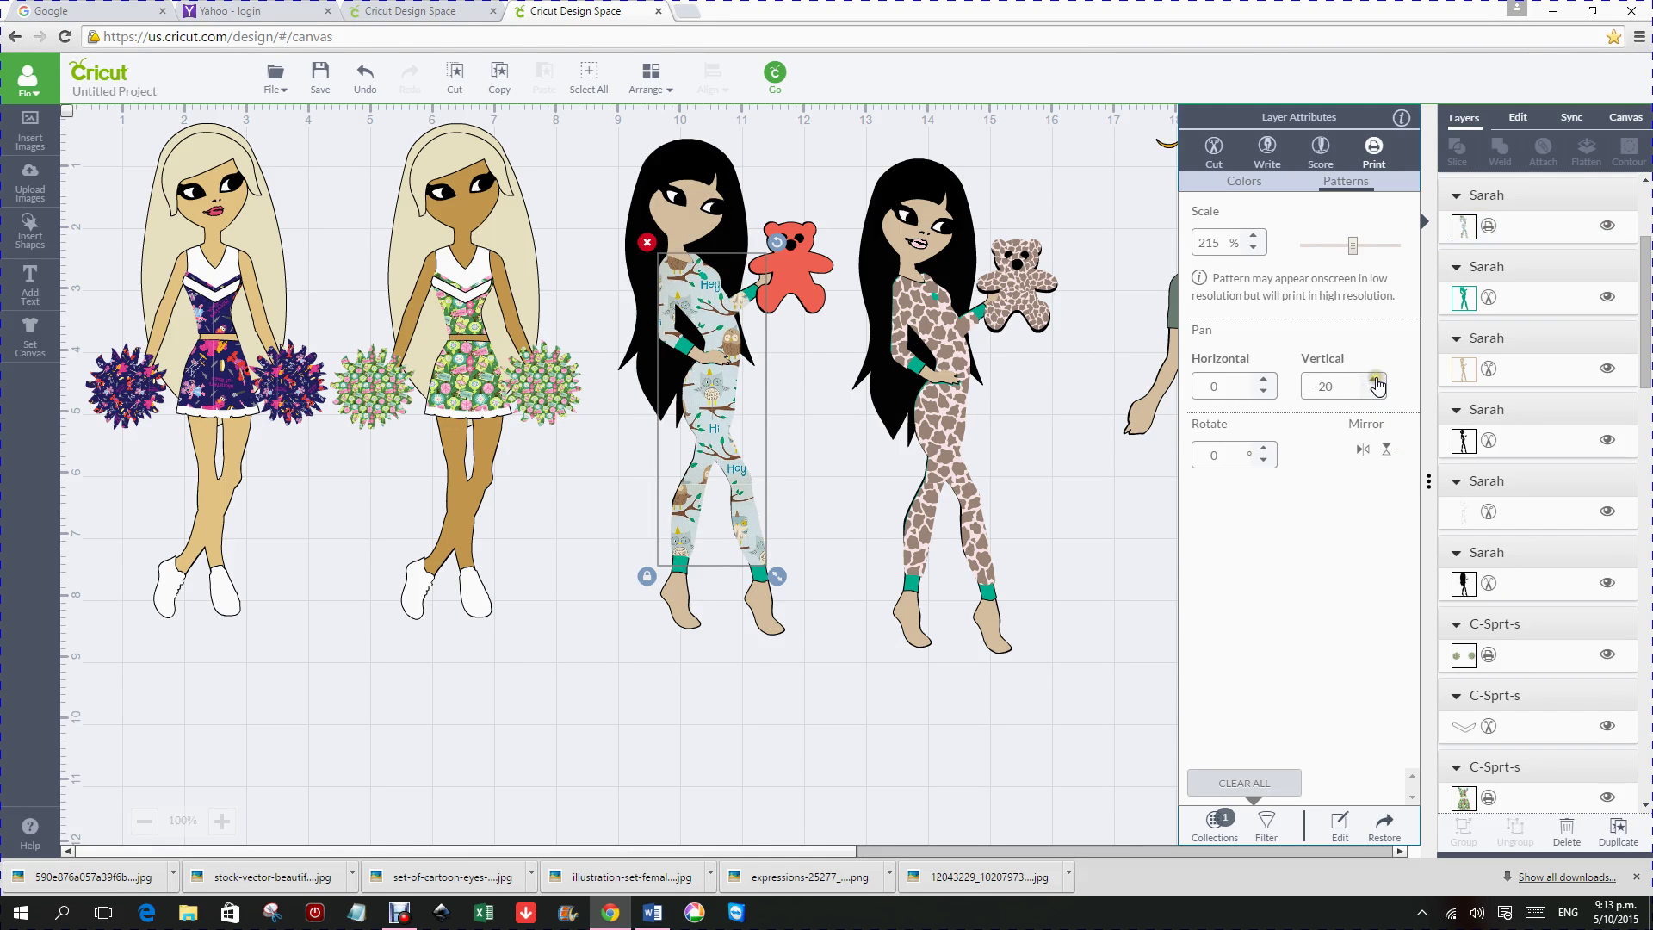
left_click(1375, 382)
left_click(1374, 382)
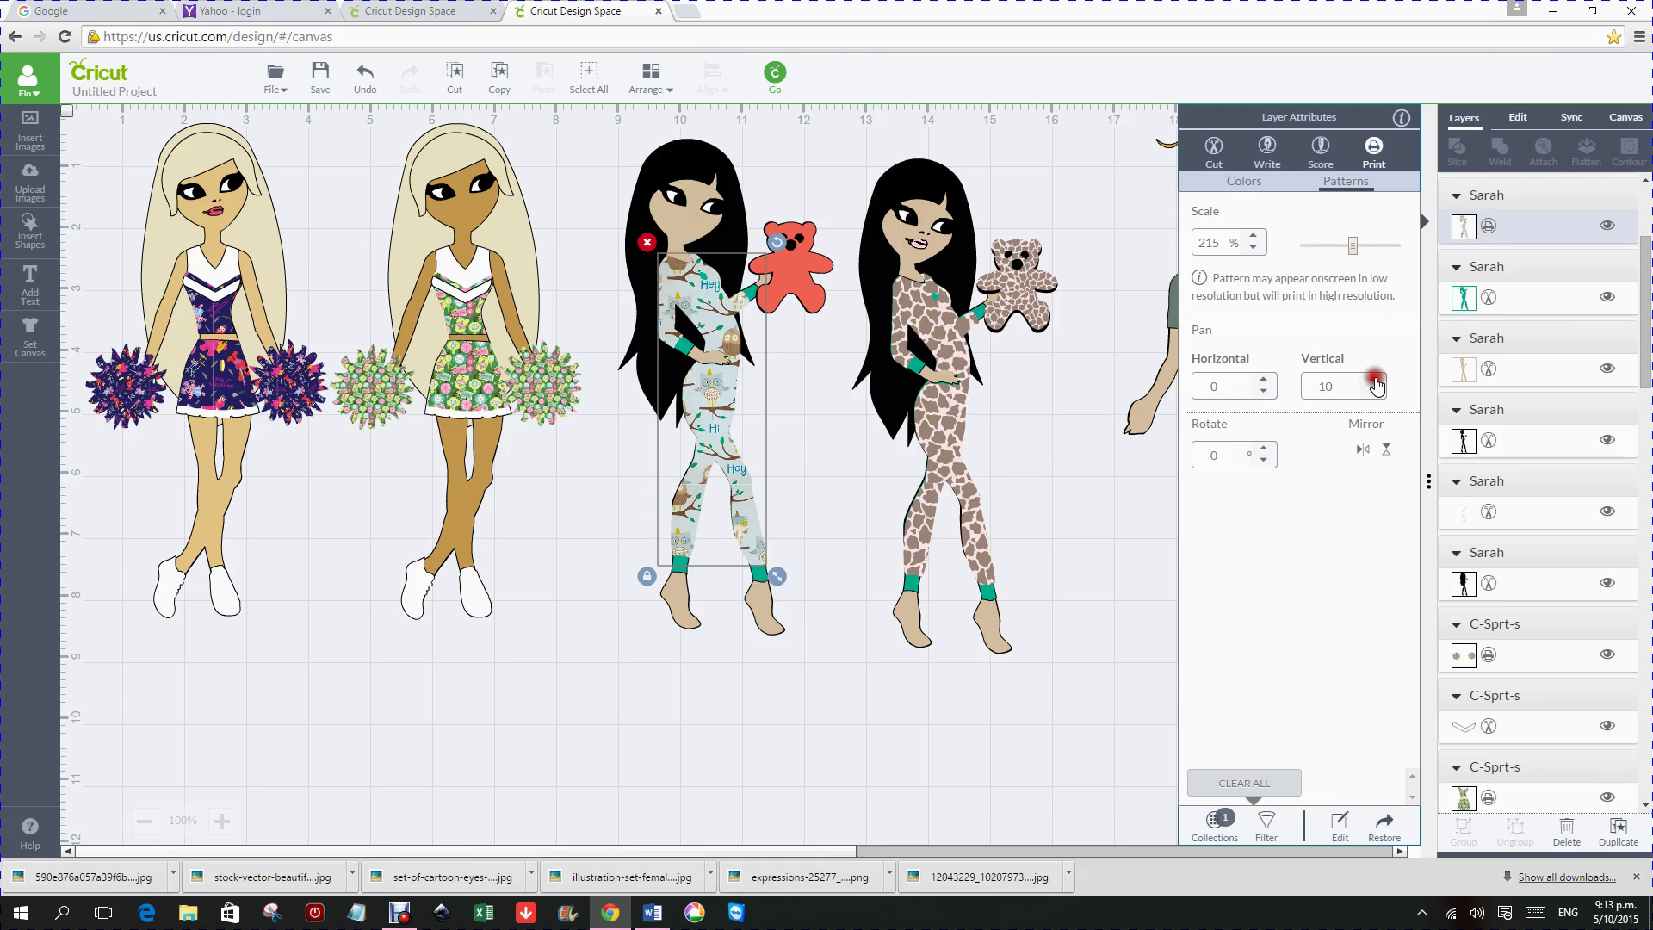
left_click(1375, 382)
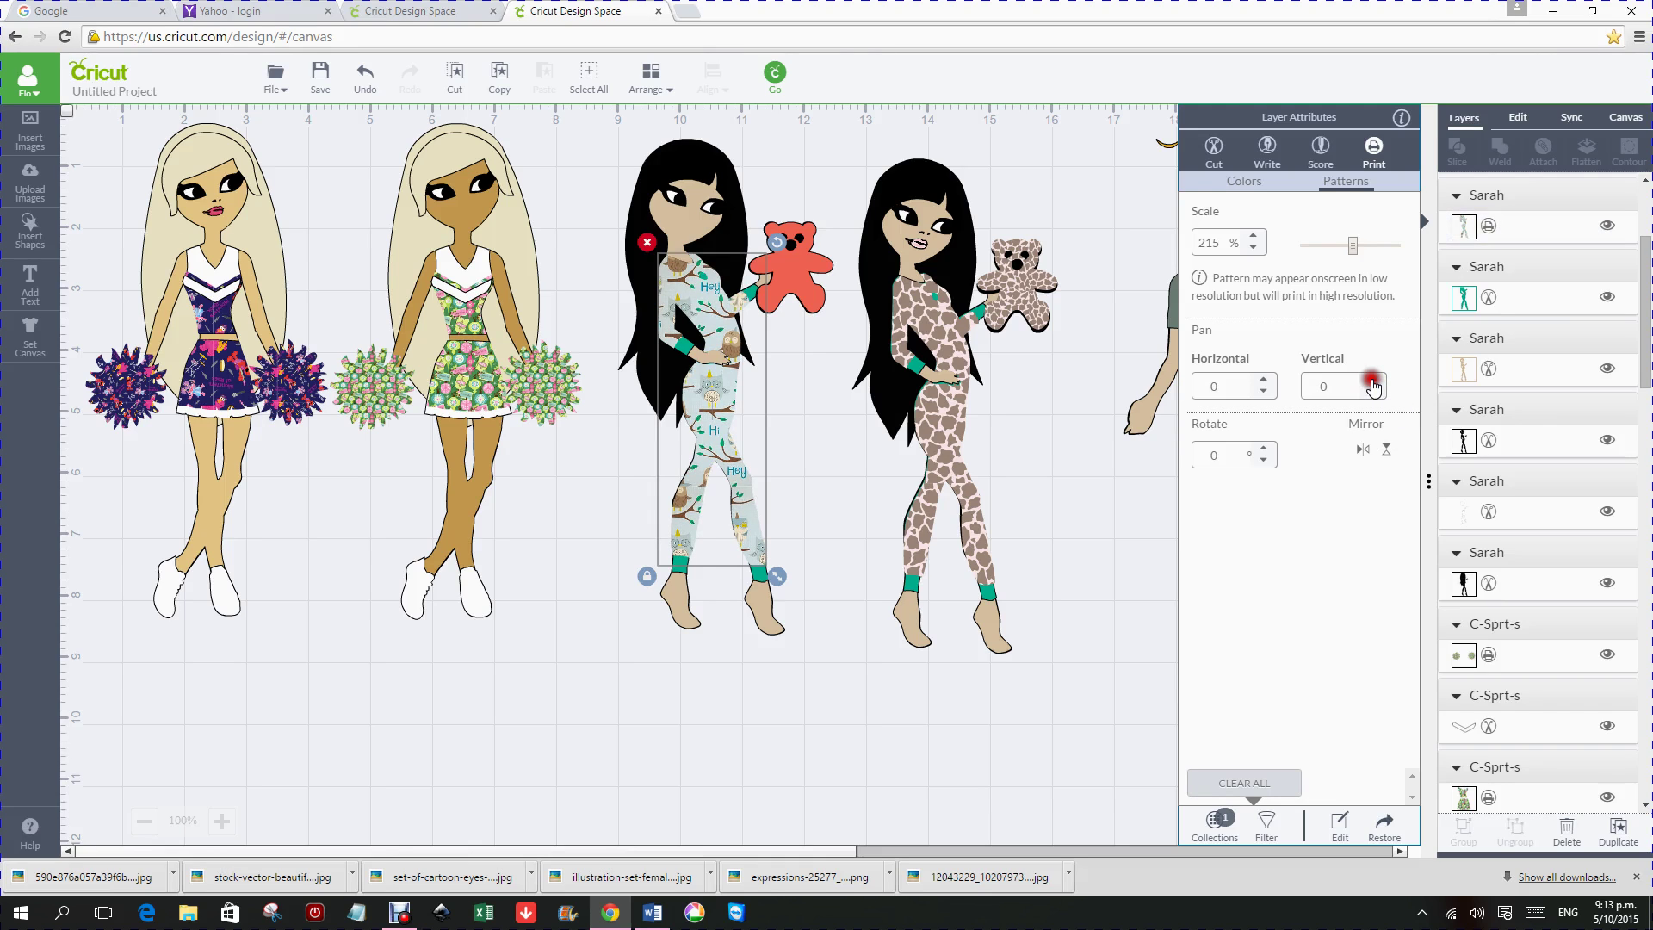
left_click(1373, 384)
left_click(1373, 384)
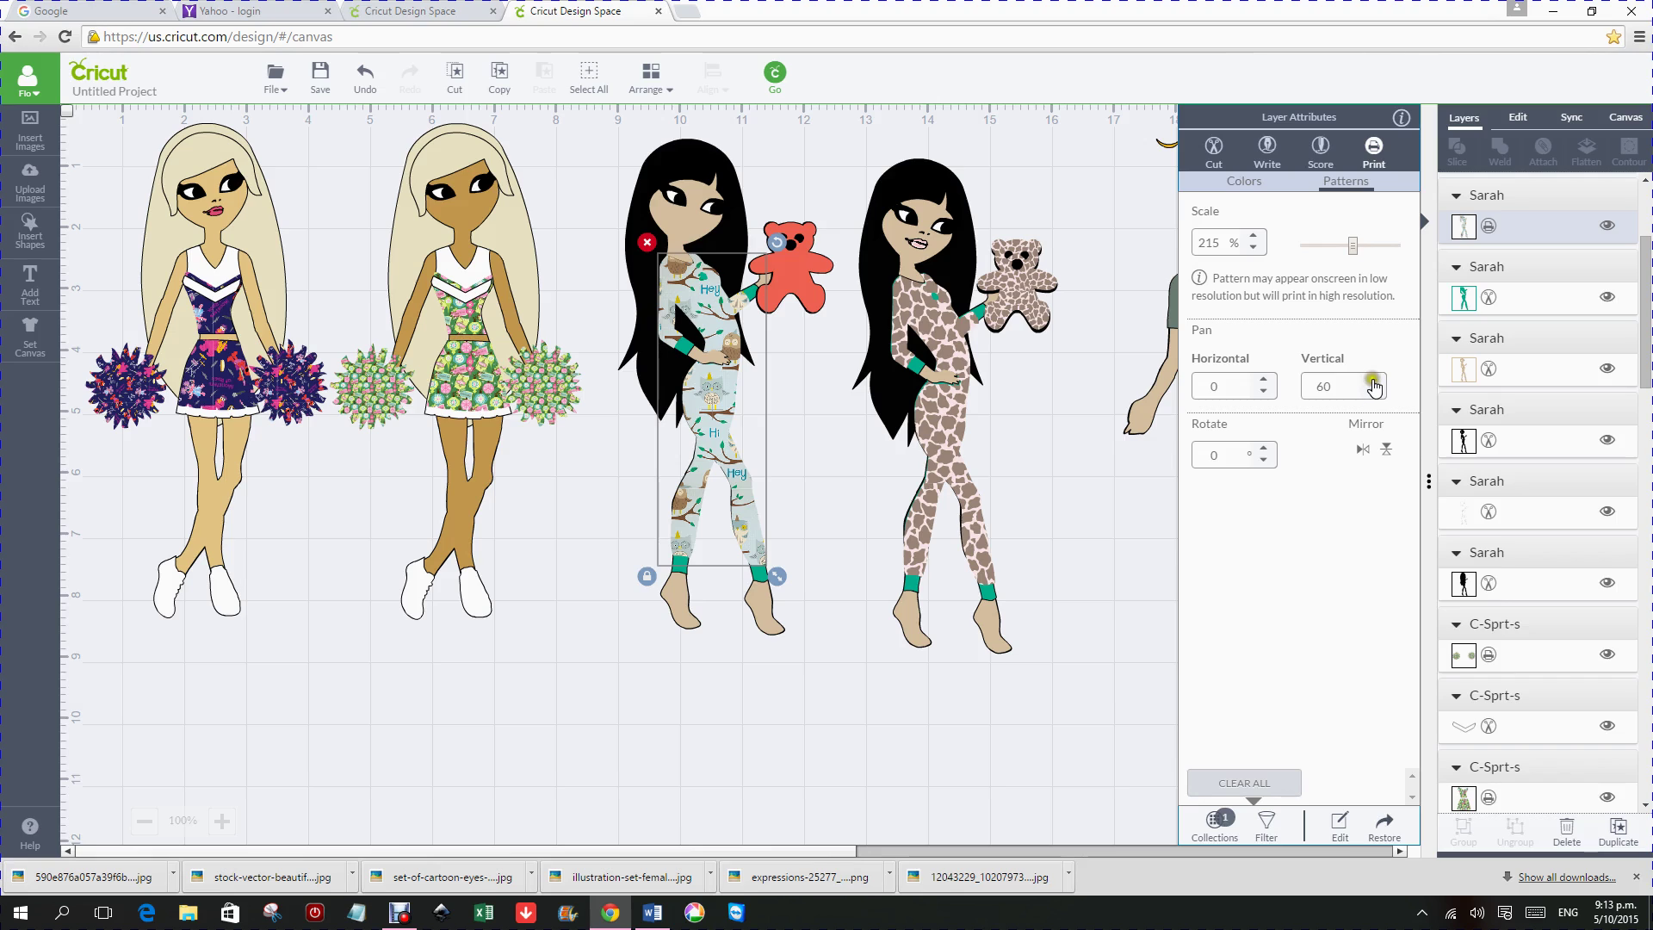
left_click(1375, 384)
double_click(1343, 388)
type("140")
key("Return")
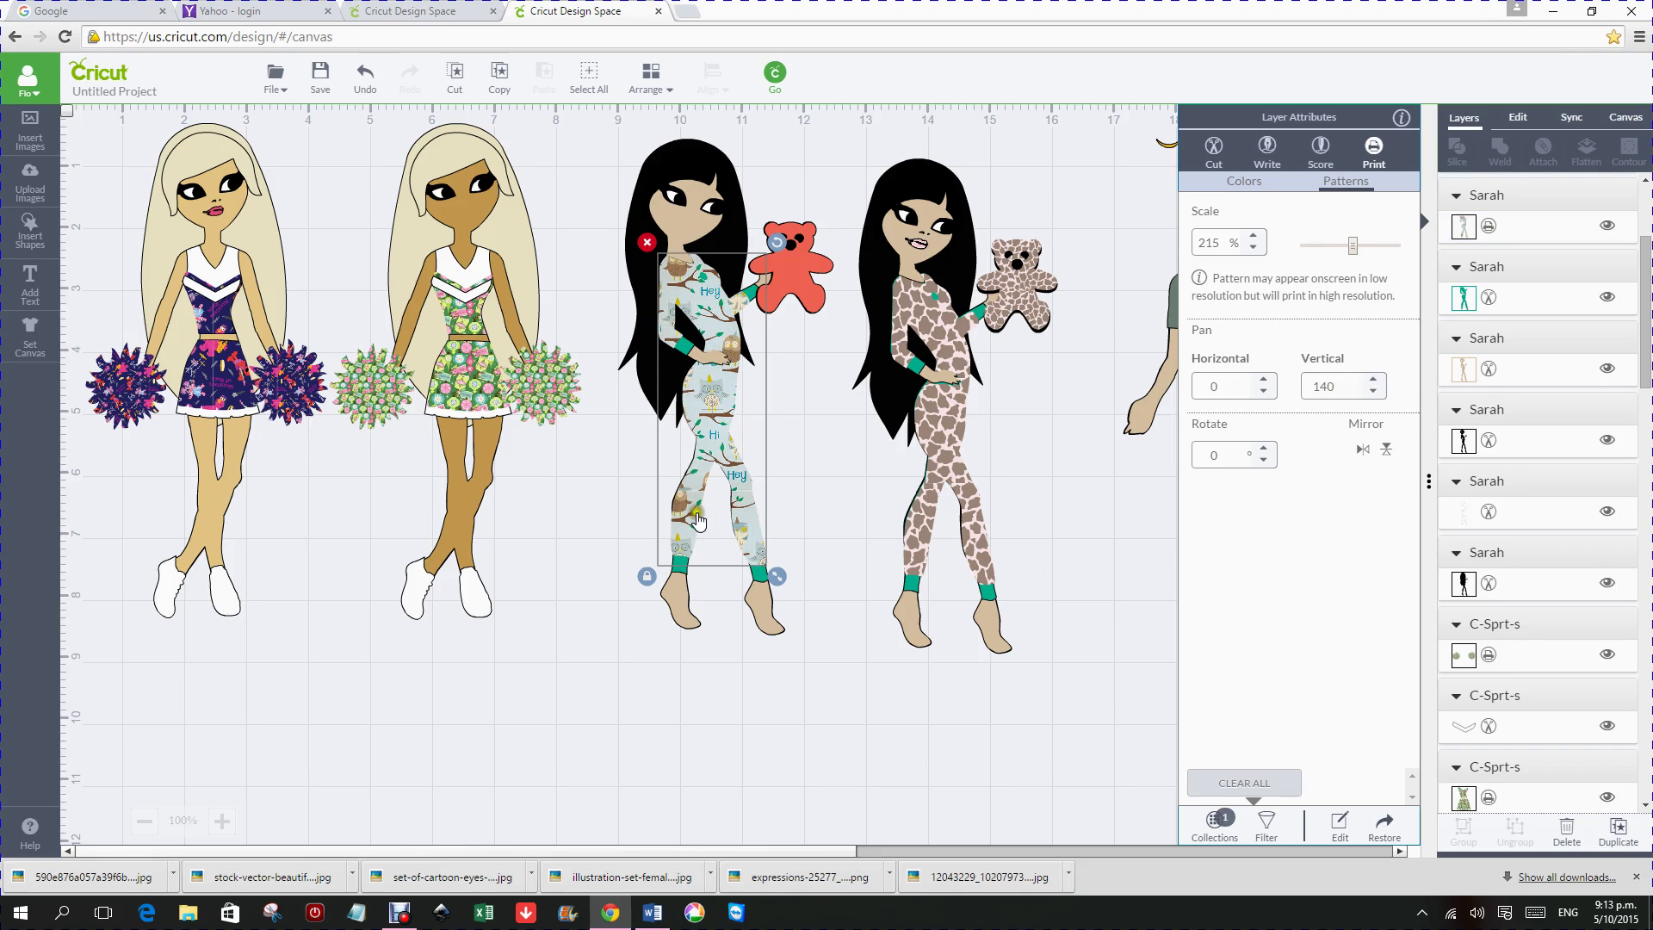
left_click_drag(697, 519, 698, 542)
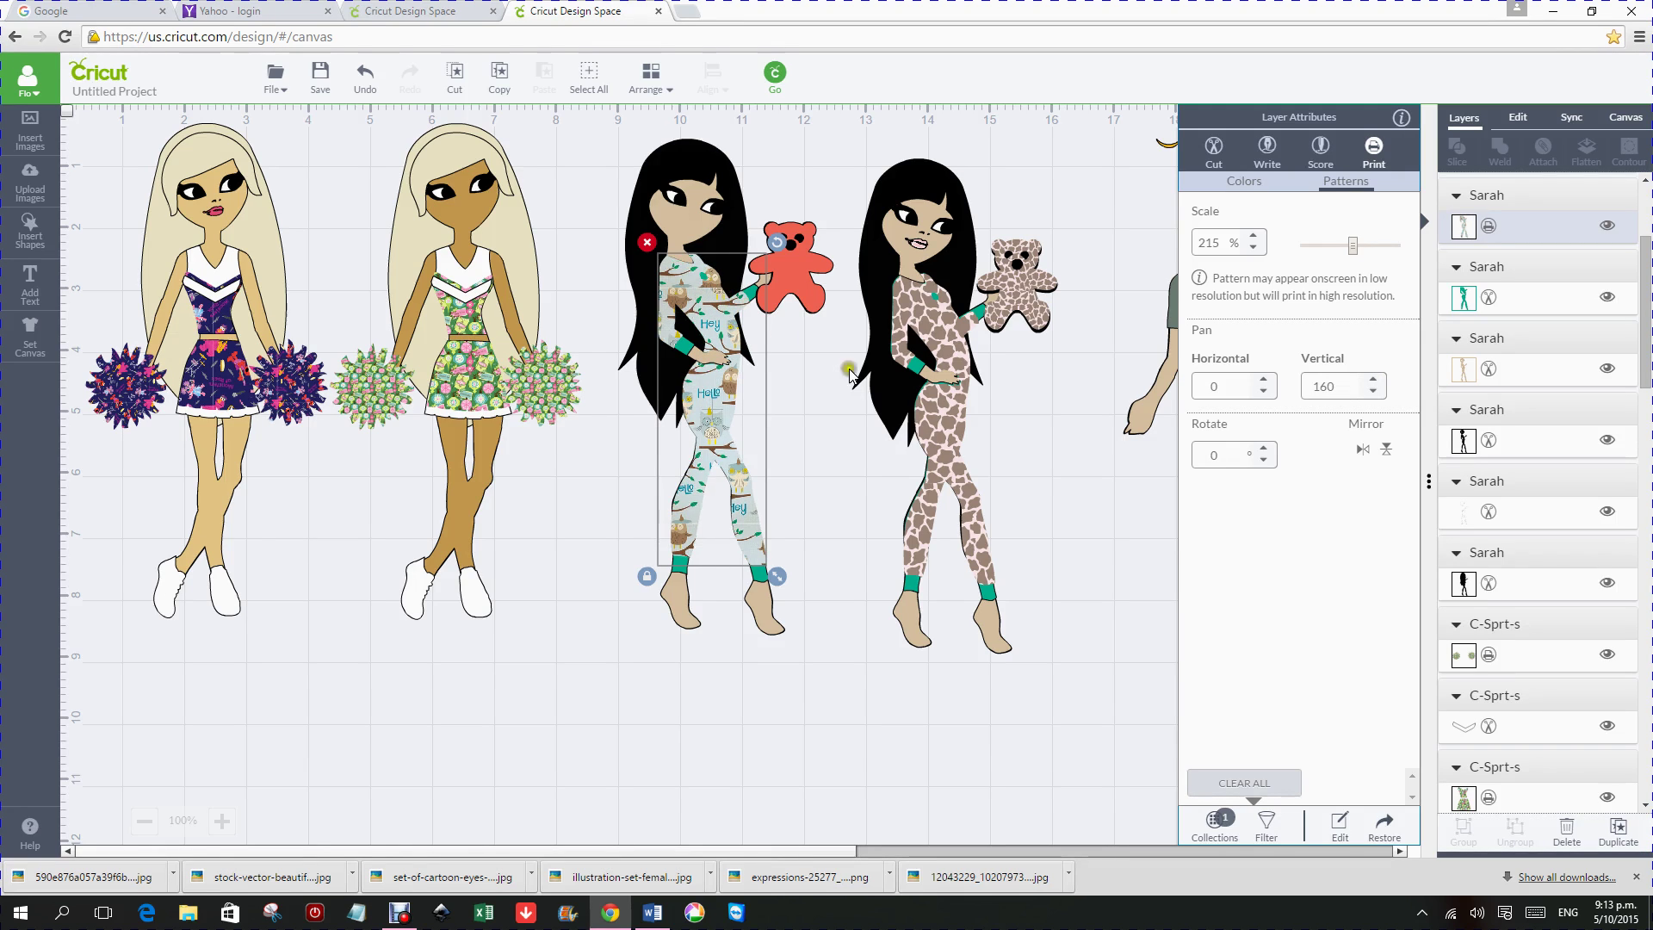
Step: Nudge the owl print's horizontal pan to 20
left_click(1263, 381)
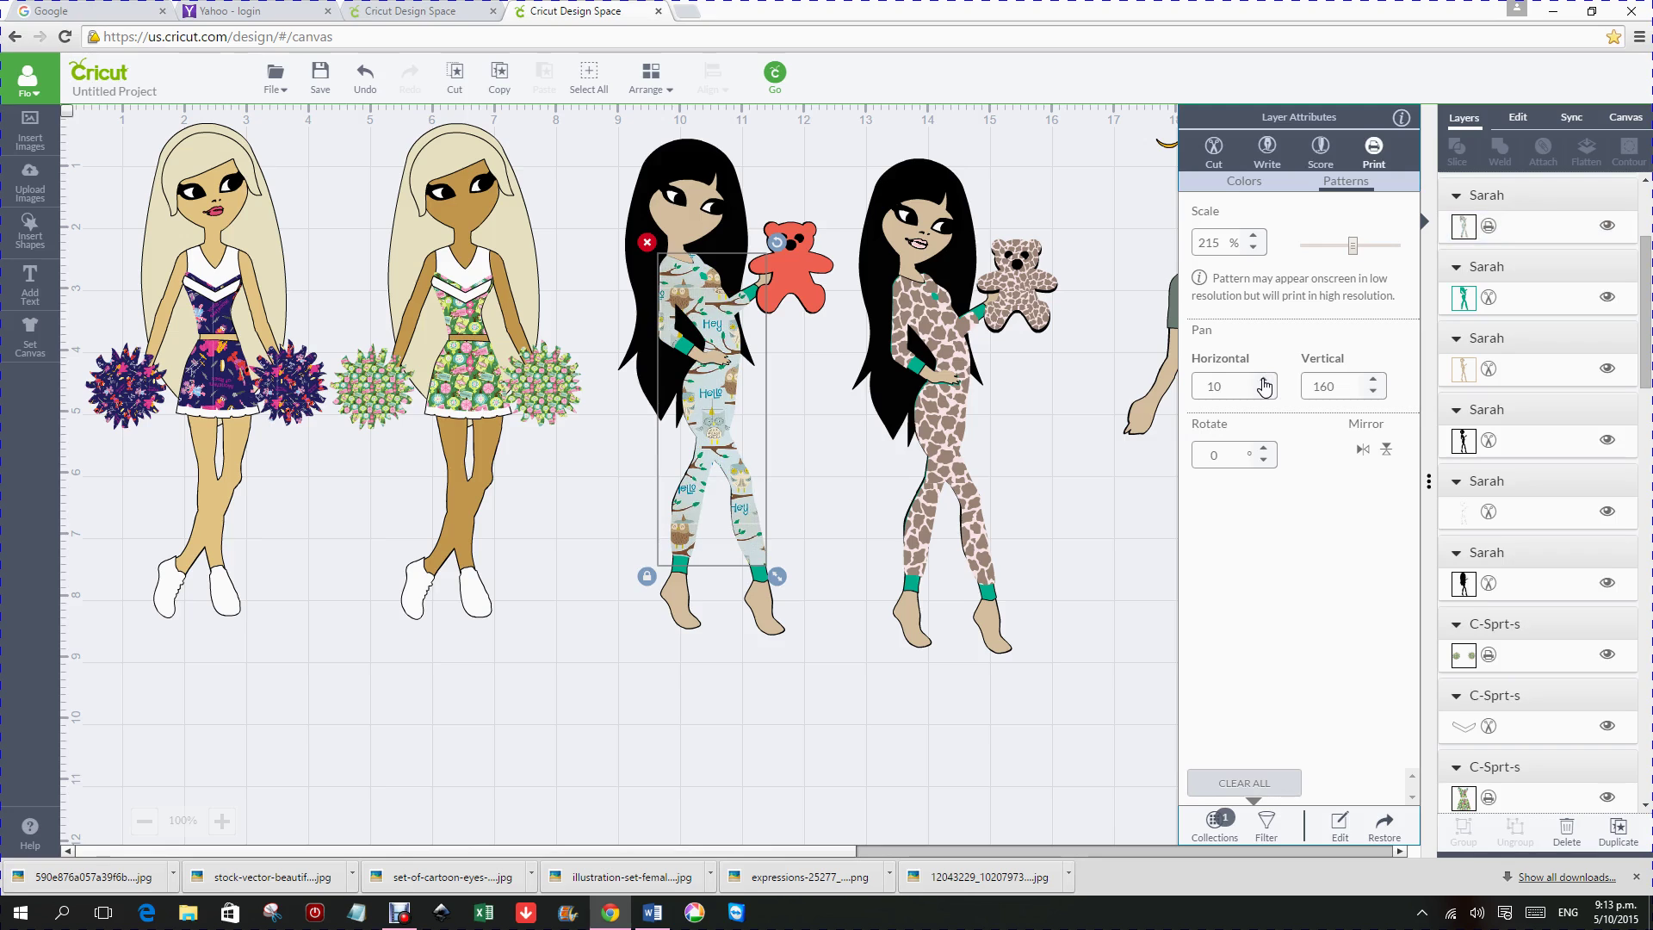
left_click(1263, 380)
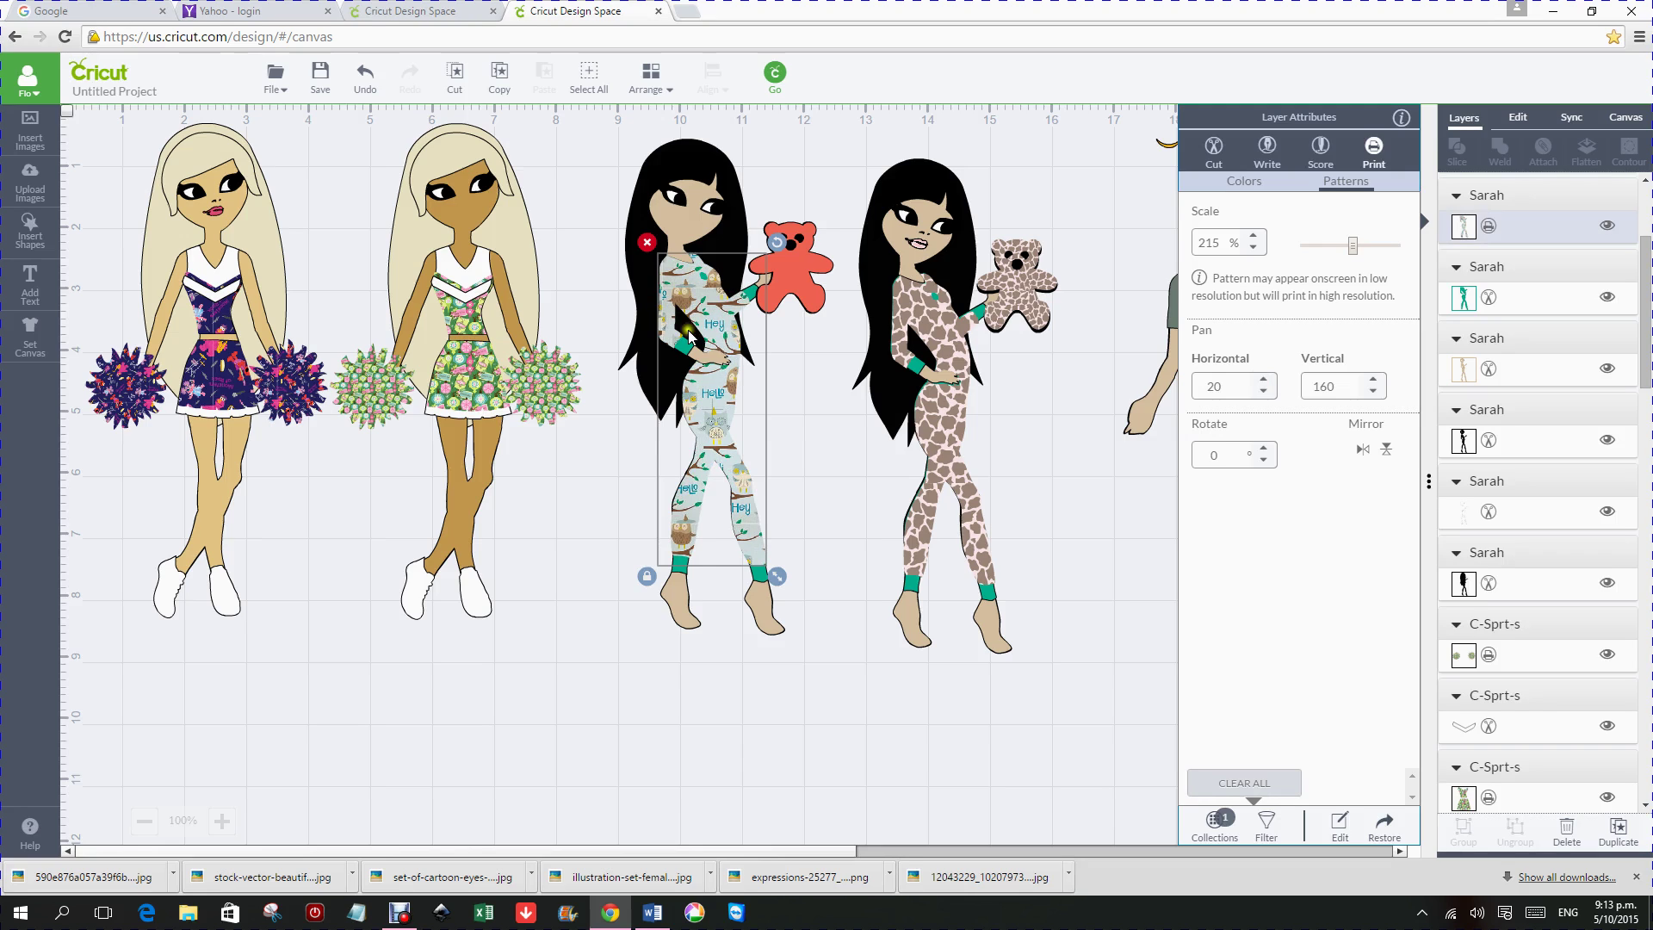
left_click(668, 524)
left_click(698, 502)
left_click(1374, 383)
left_click(1223, 384)
Step: Switch the red teddy bear from cut to print and fill it with the pink zebra-stripe pattern
left_click(1304, 468)
left_click(795, 267)
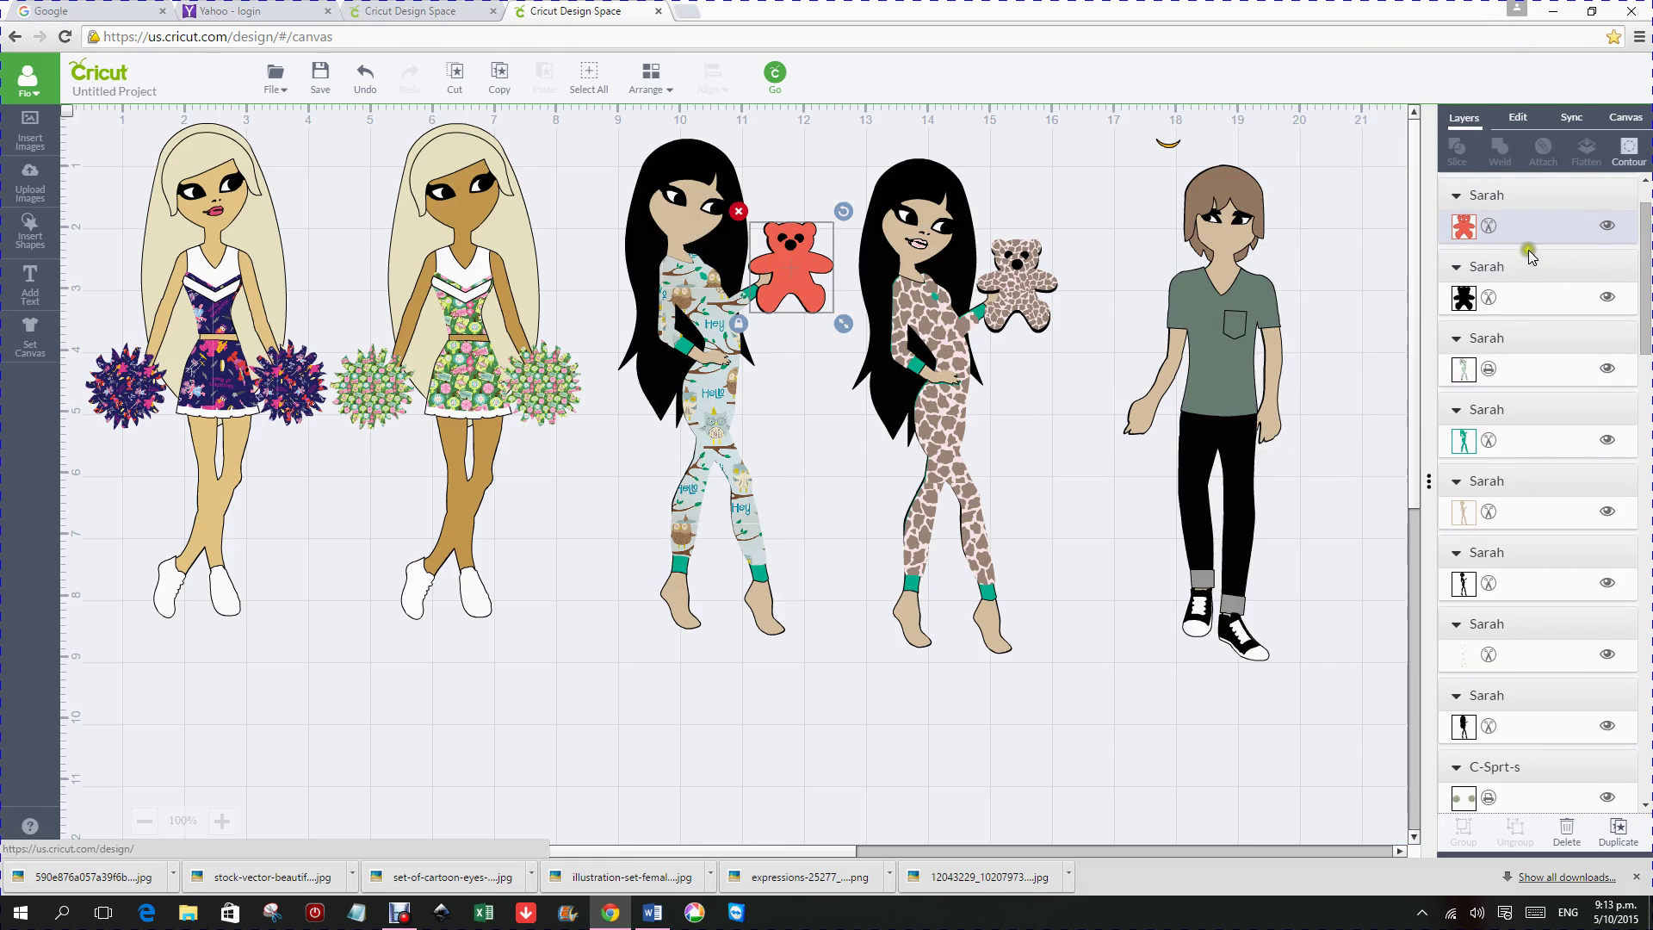
left_click(1465, 230)
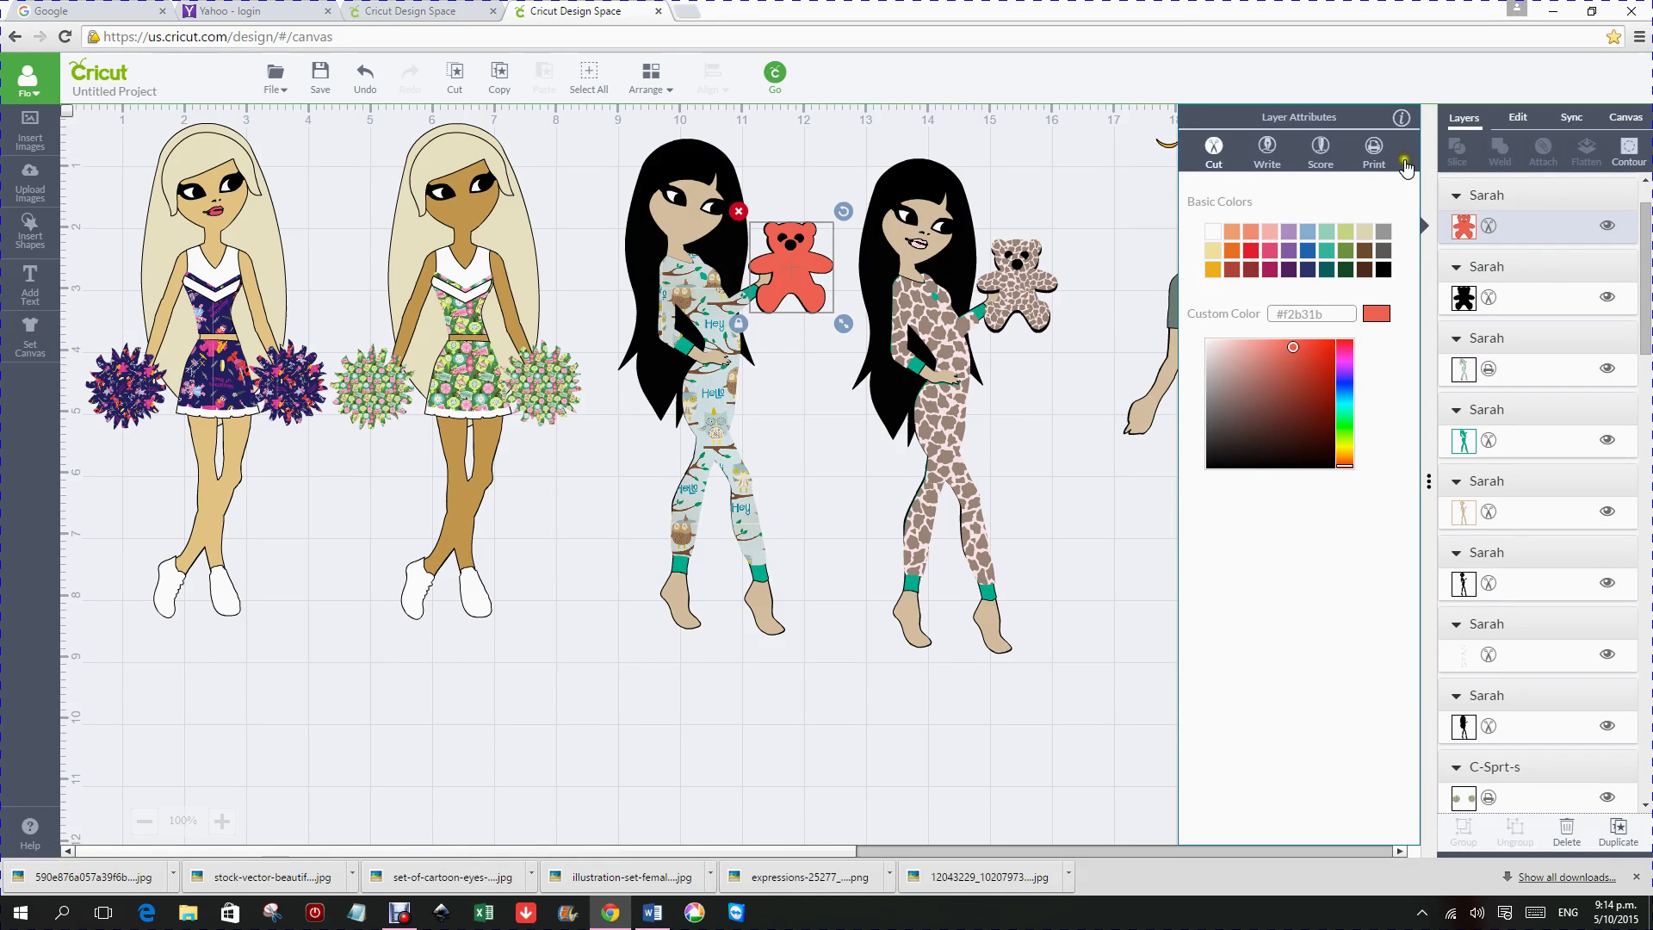
left_click(1362, 173)
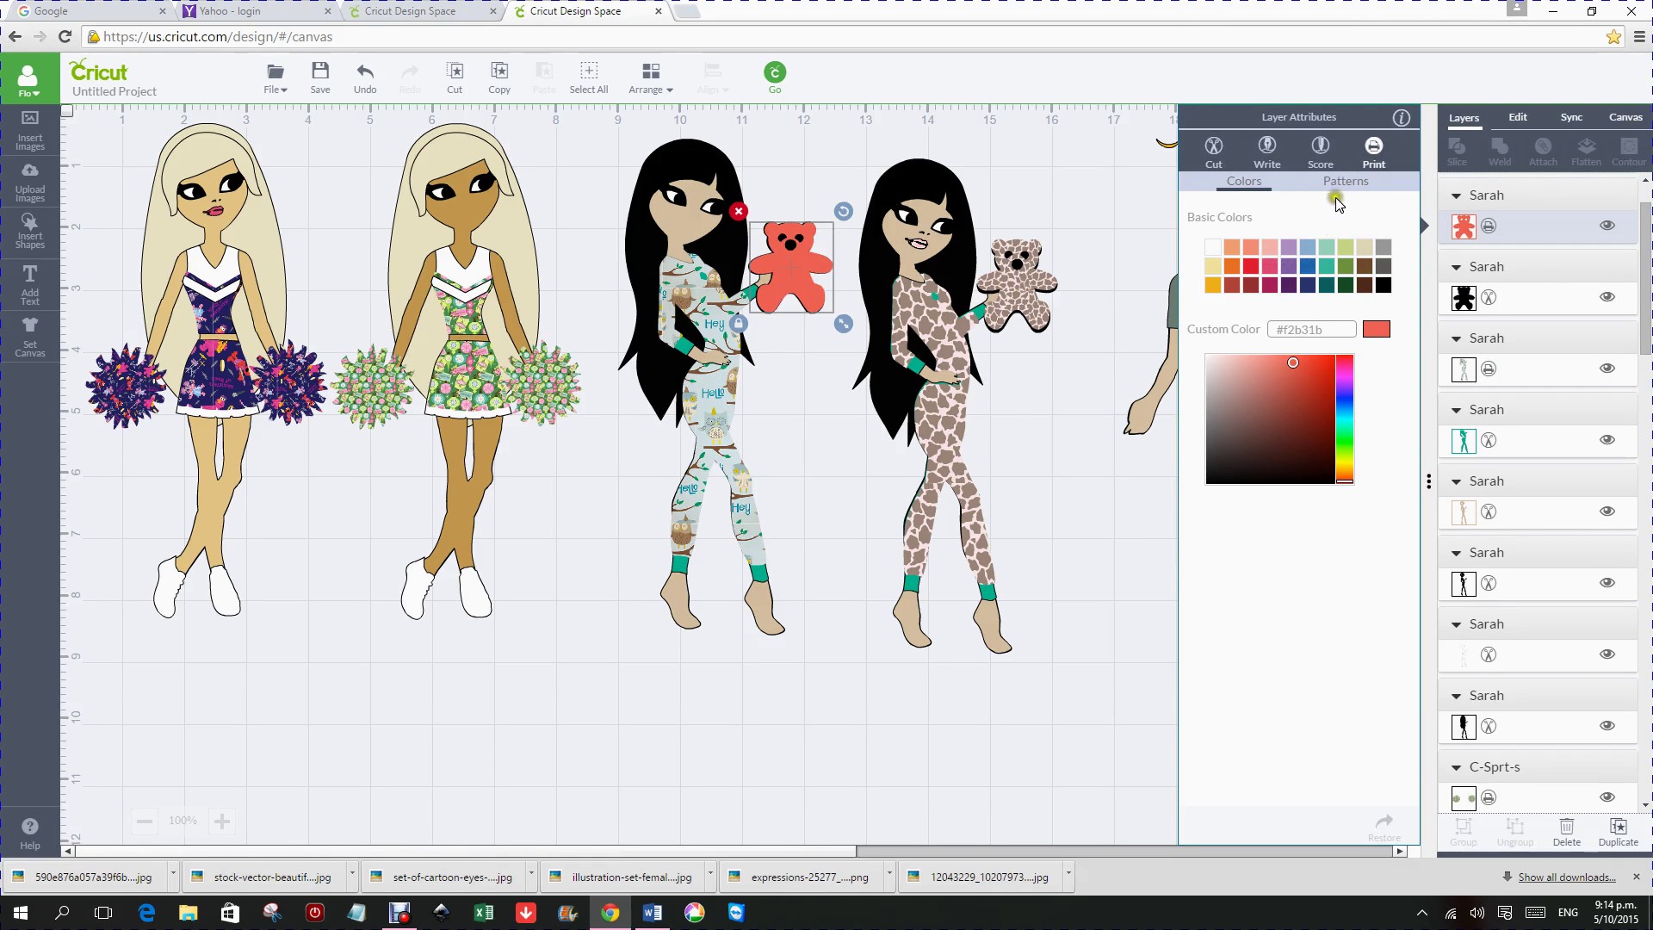
left_click(1350, 183)
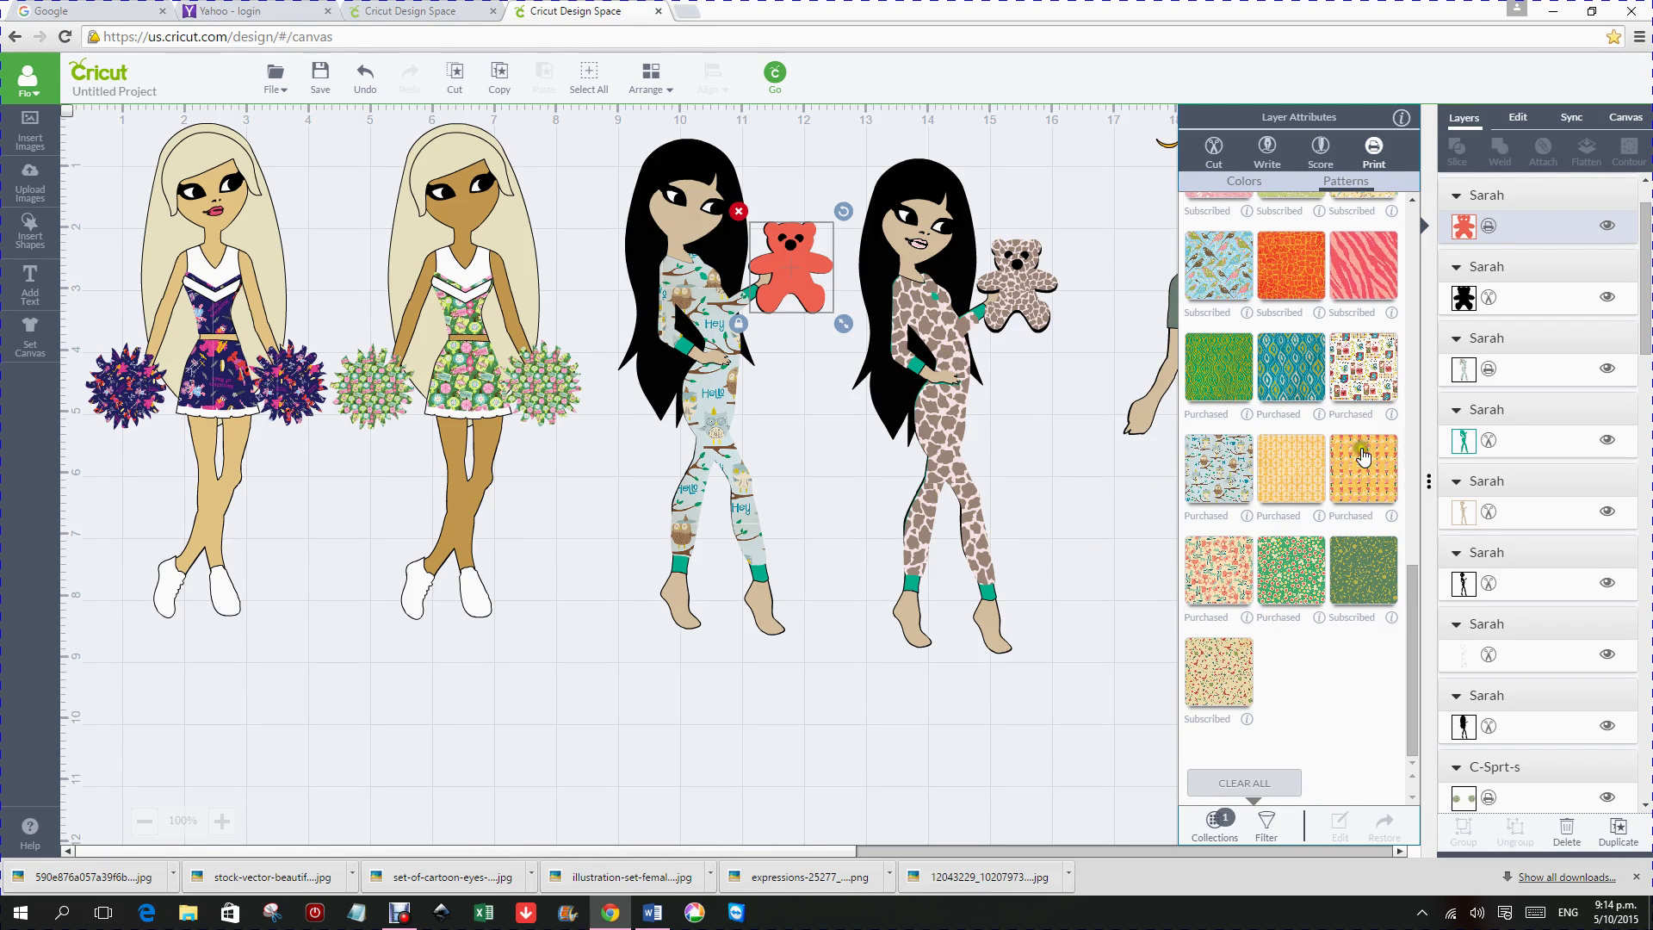
left_click(1379, 280)
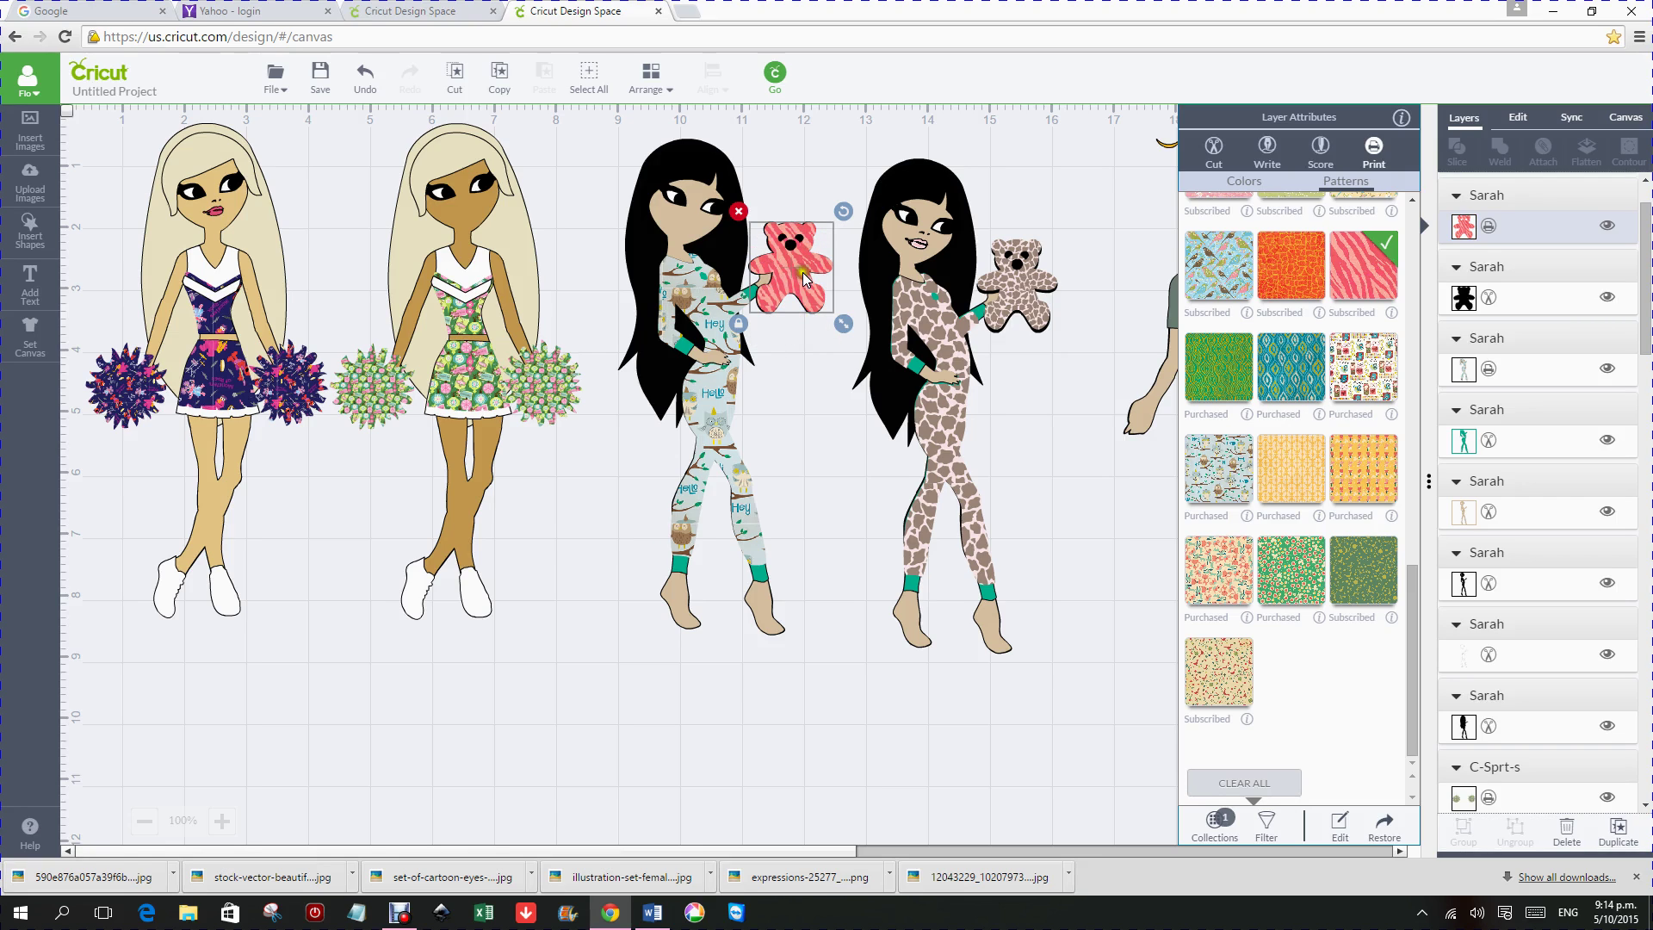
Step: Open the bear pattern's edit settings and nudge the stripe rotation with the spin box
left_click(1337, 825)
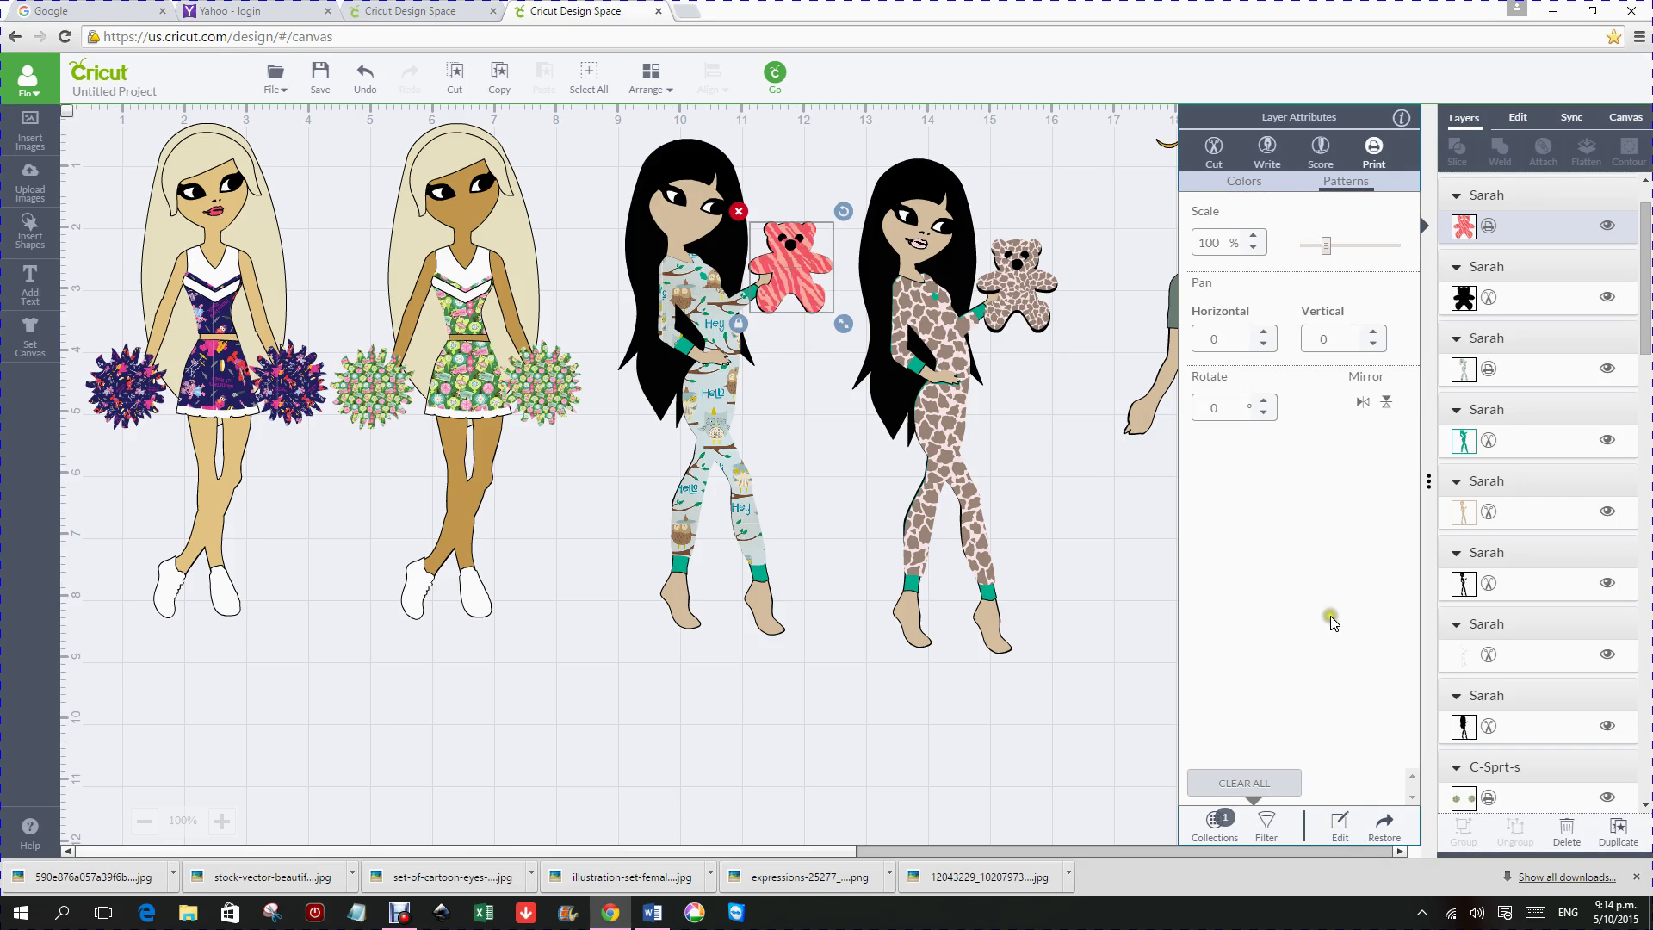
left_click(1263, 415)
left_click(1262, 415)
left_click(1263, 415)
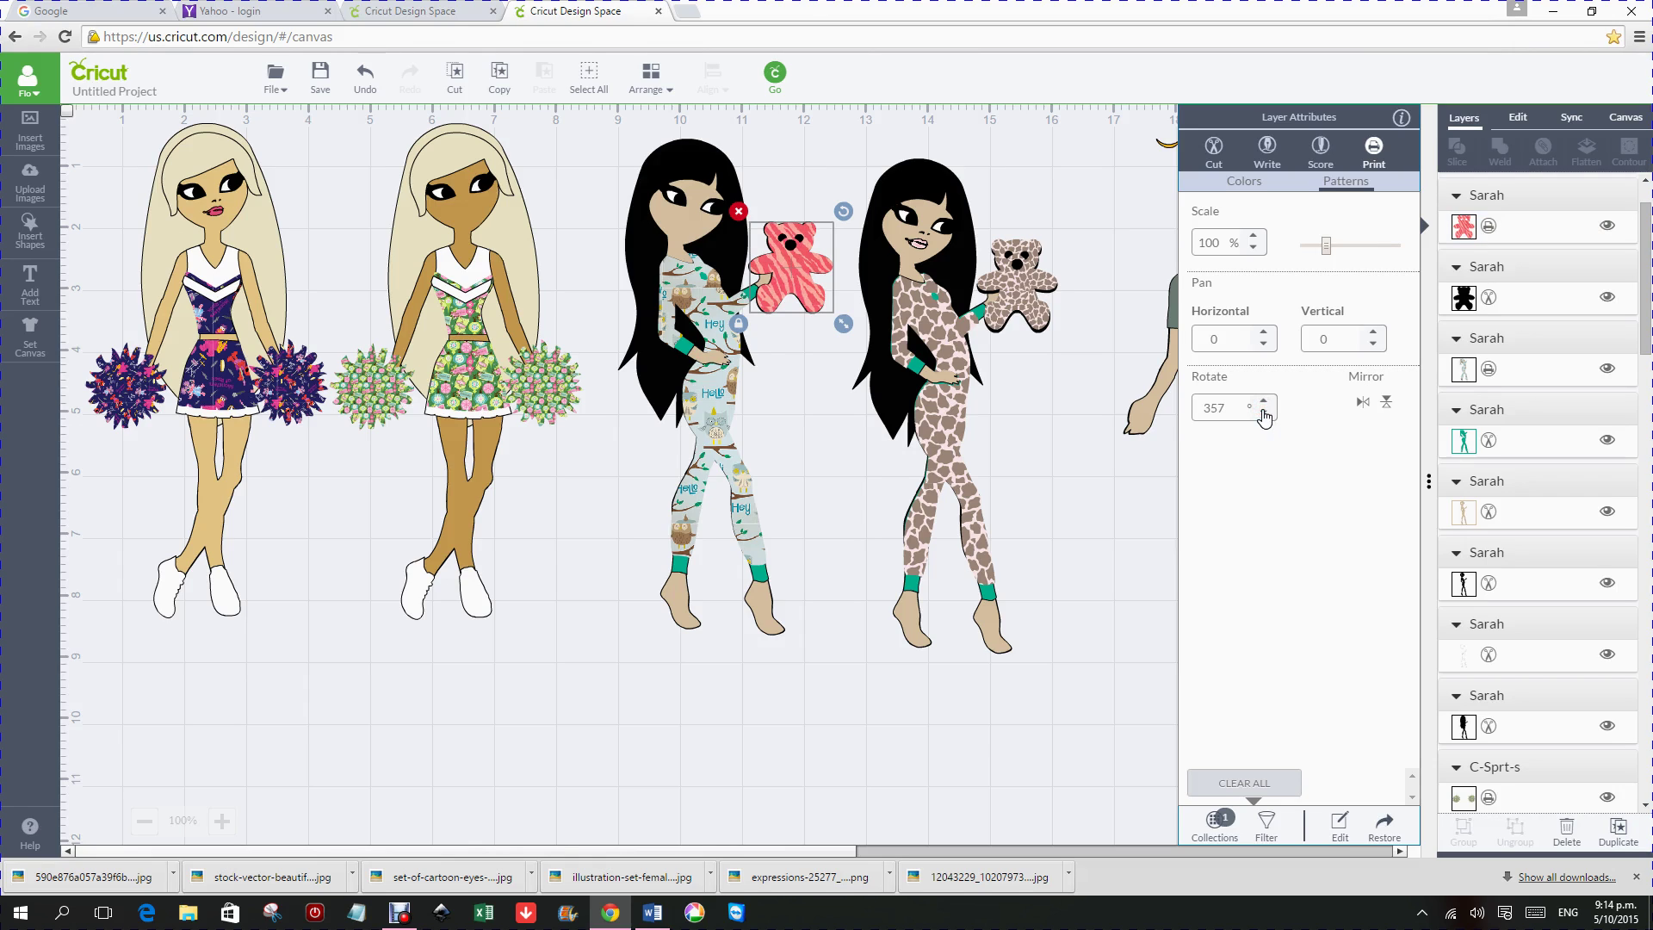
left_click(1263, 415)
left_click(1263, 415)
left_click(1263, 415)
left_click(1263, 415)
left_click(1263, 415)
left_click(1263, 415)
left_click(1263, 415)
left_click(1263, 415)
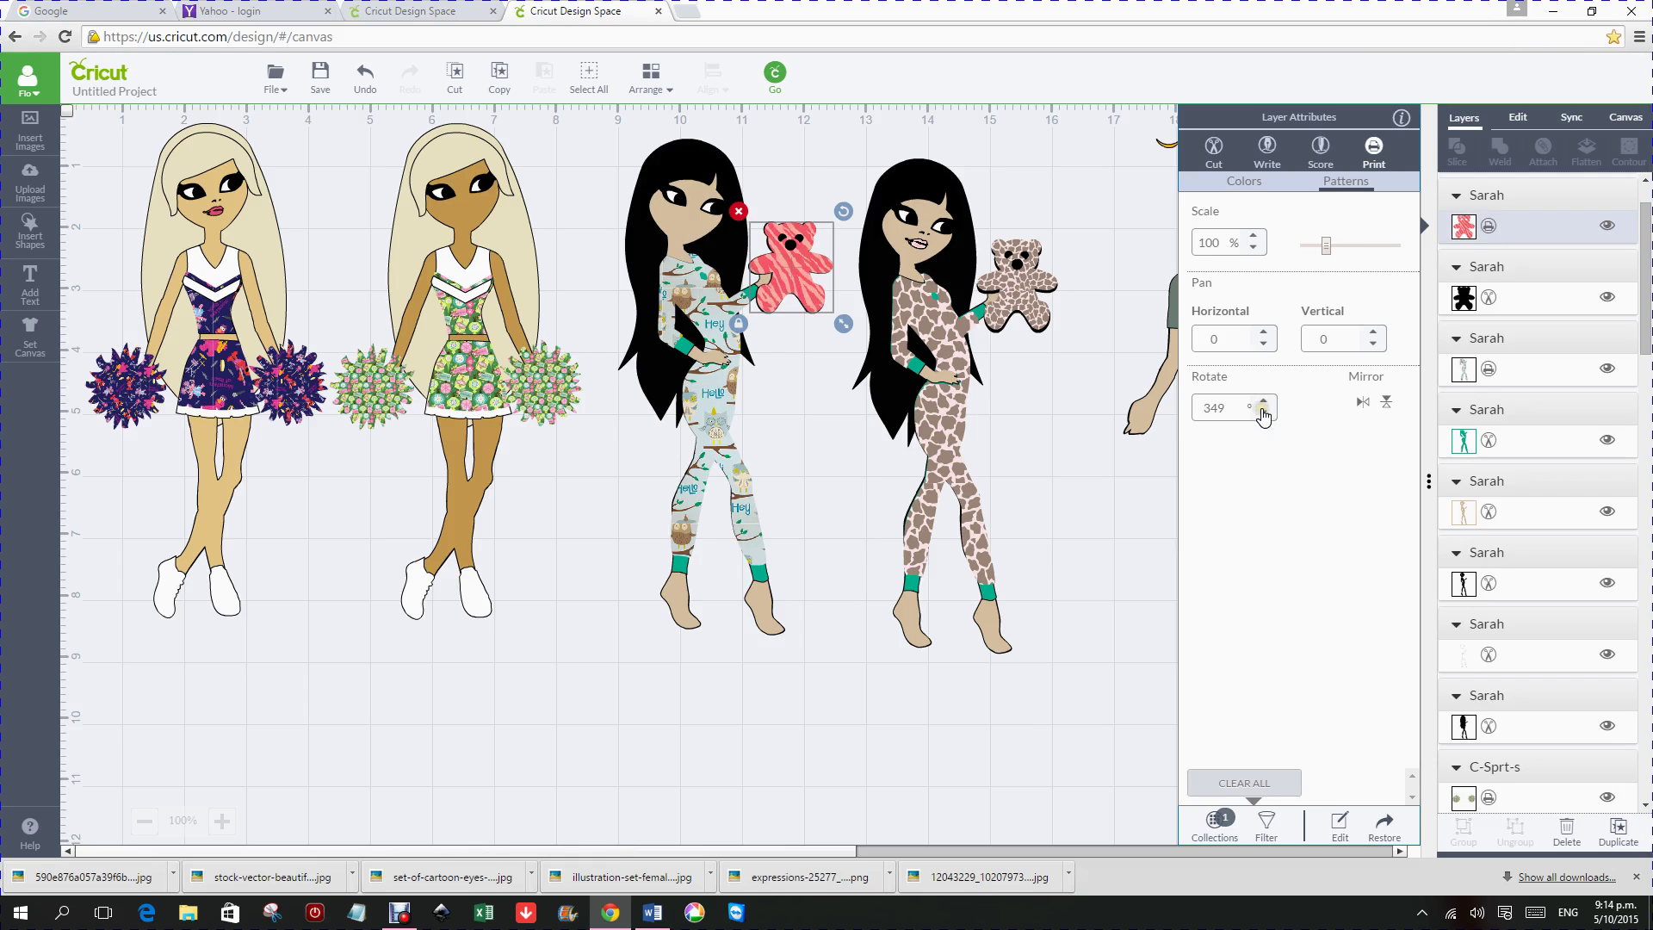
left_click(1271, 404)
left_click(1271, 403)
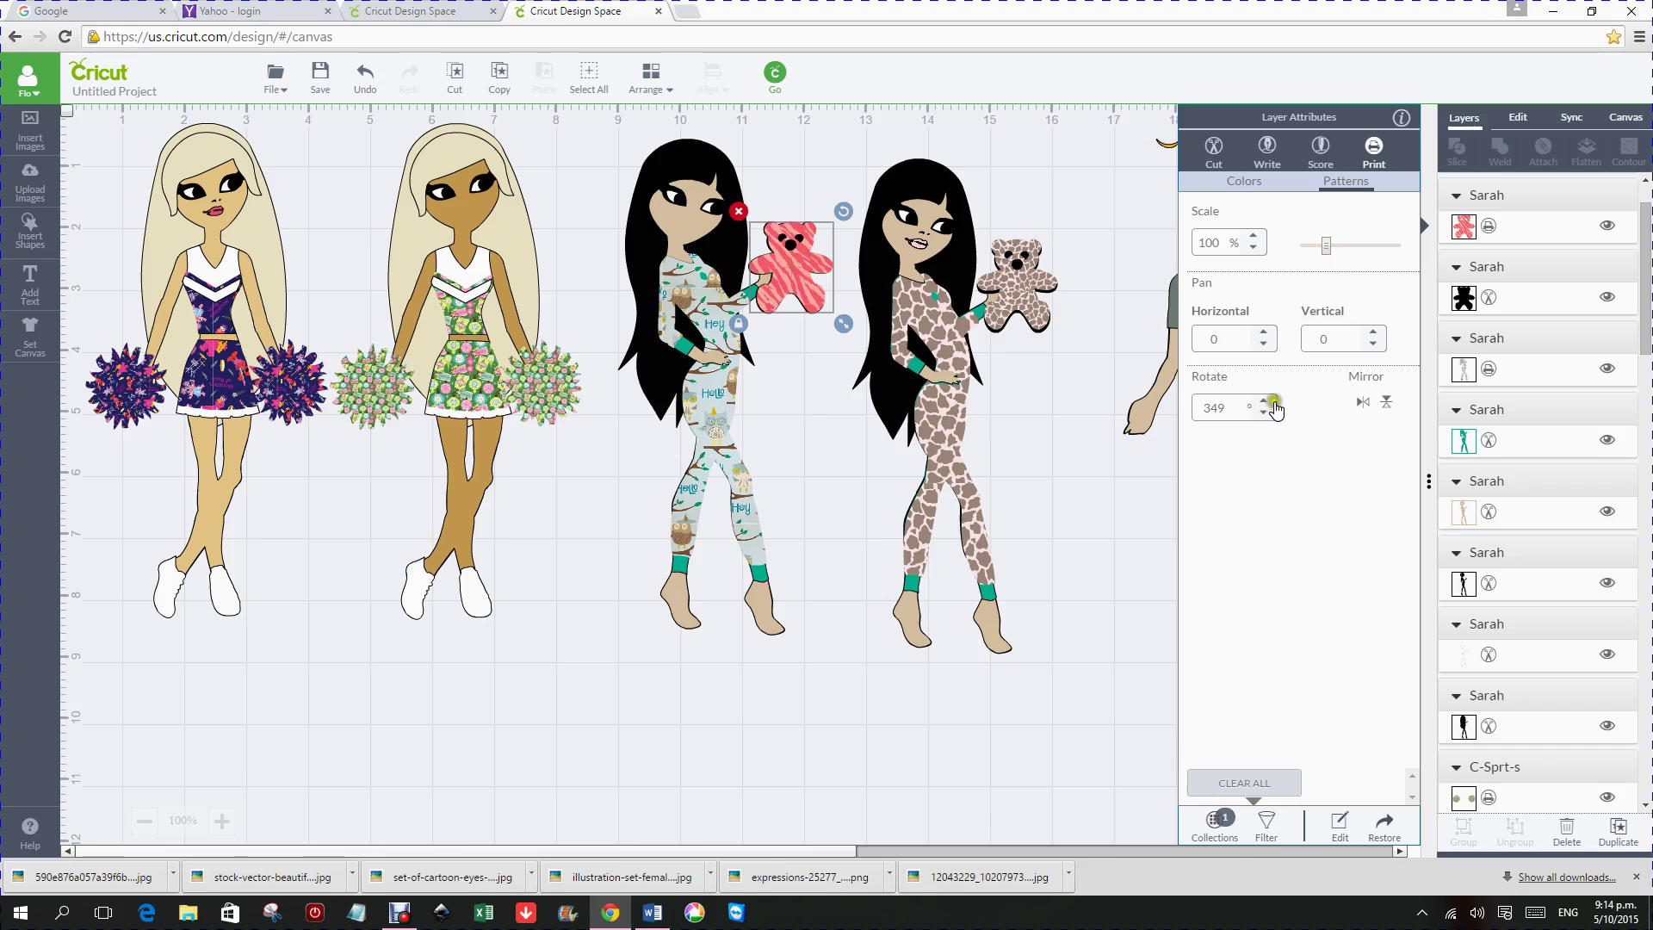
Step: Enter 120 as the rotation angle for the bear's zebra stripes
left_click(1224, 406)
left_click_drag(1224, 406, 1208, 408)
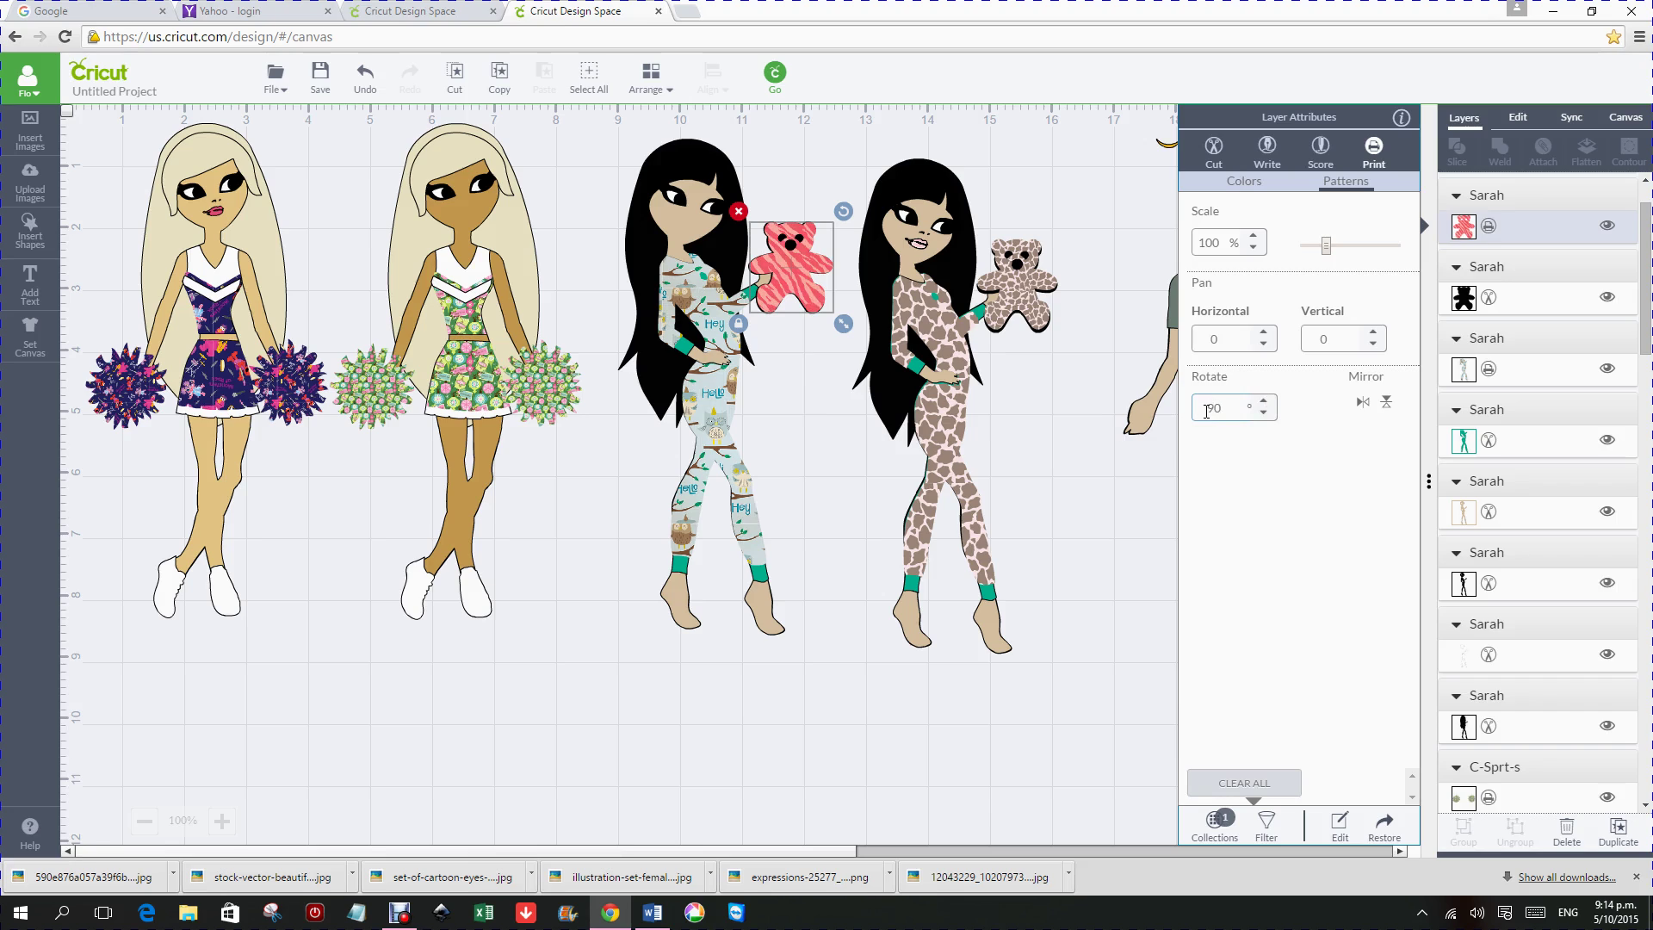
key("Return")
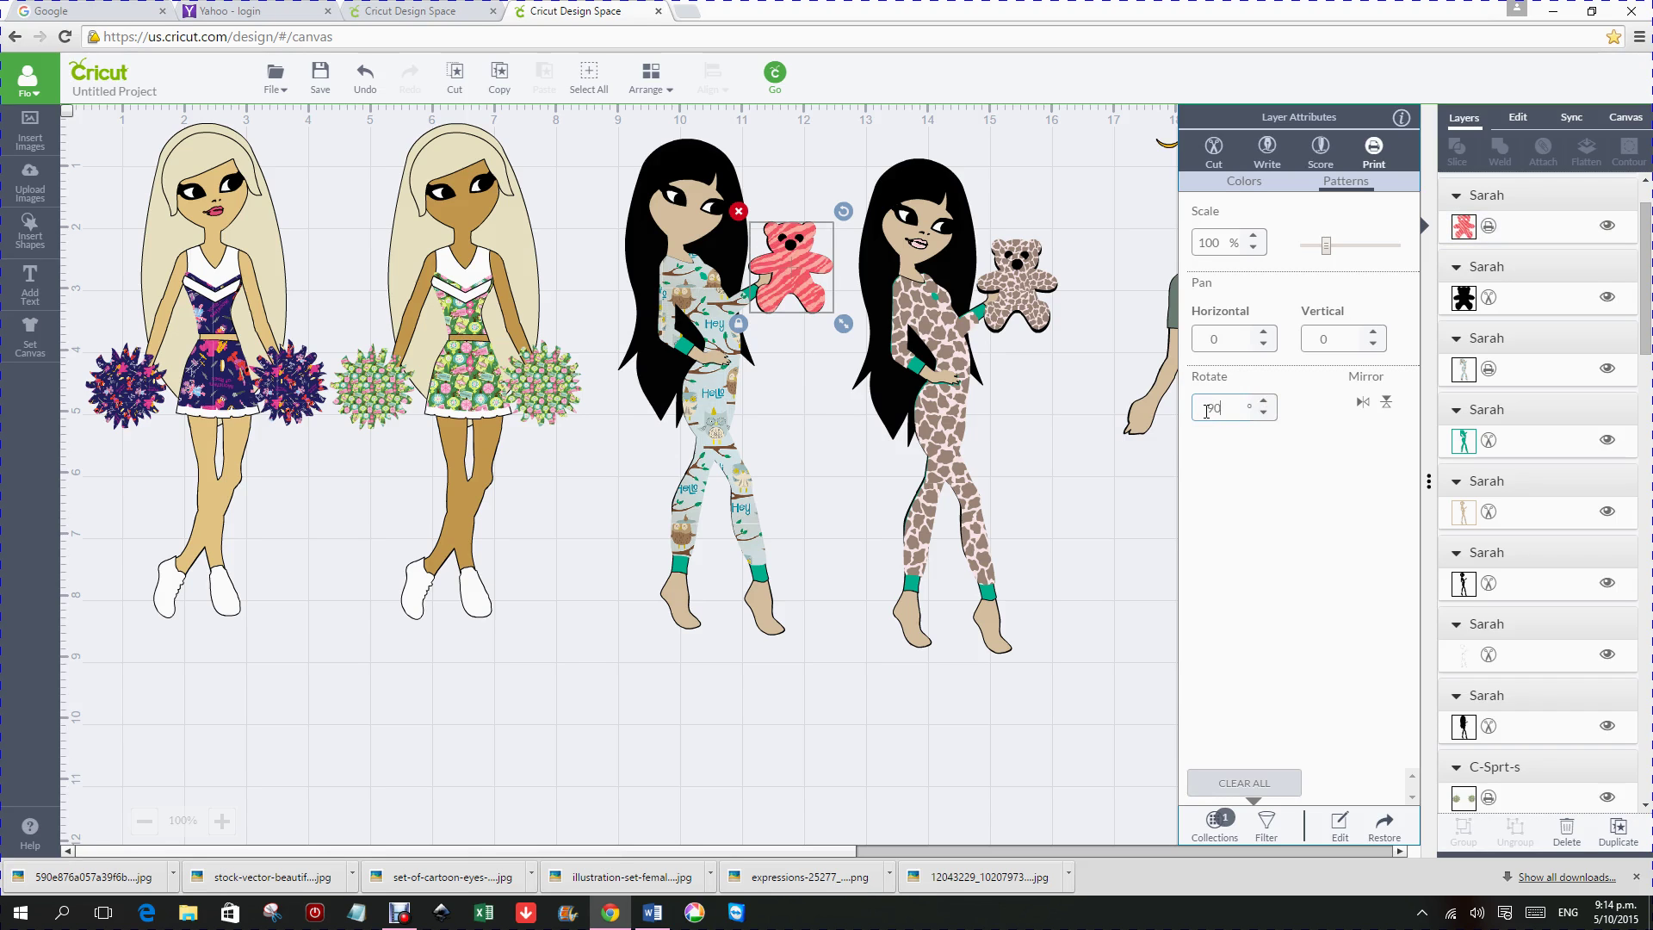
left_click(1292, 441)
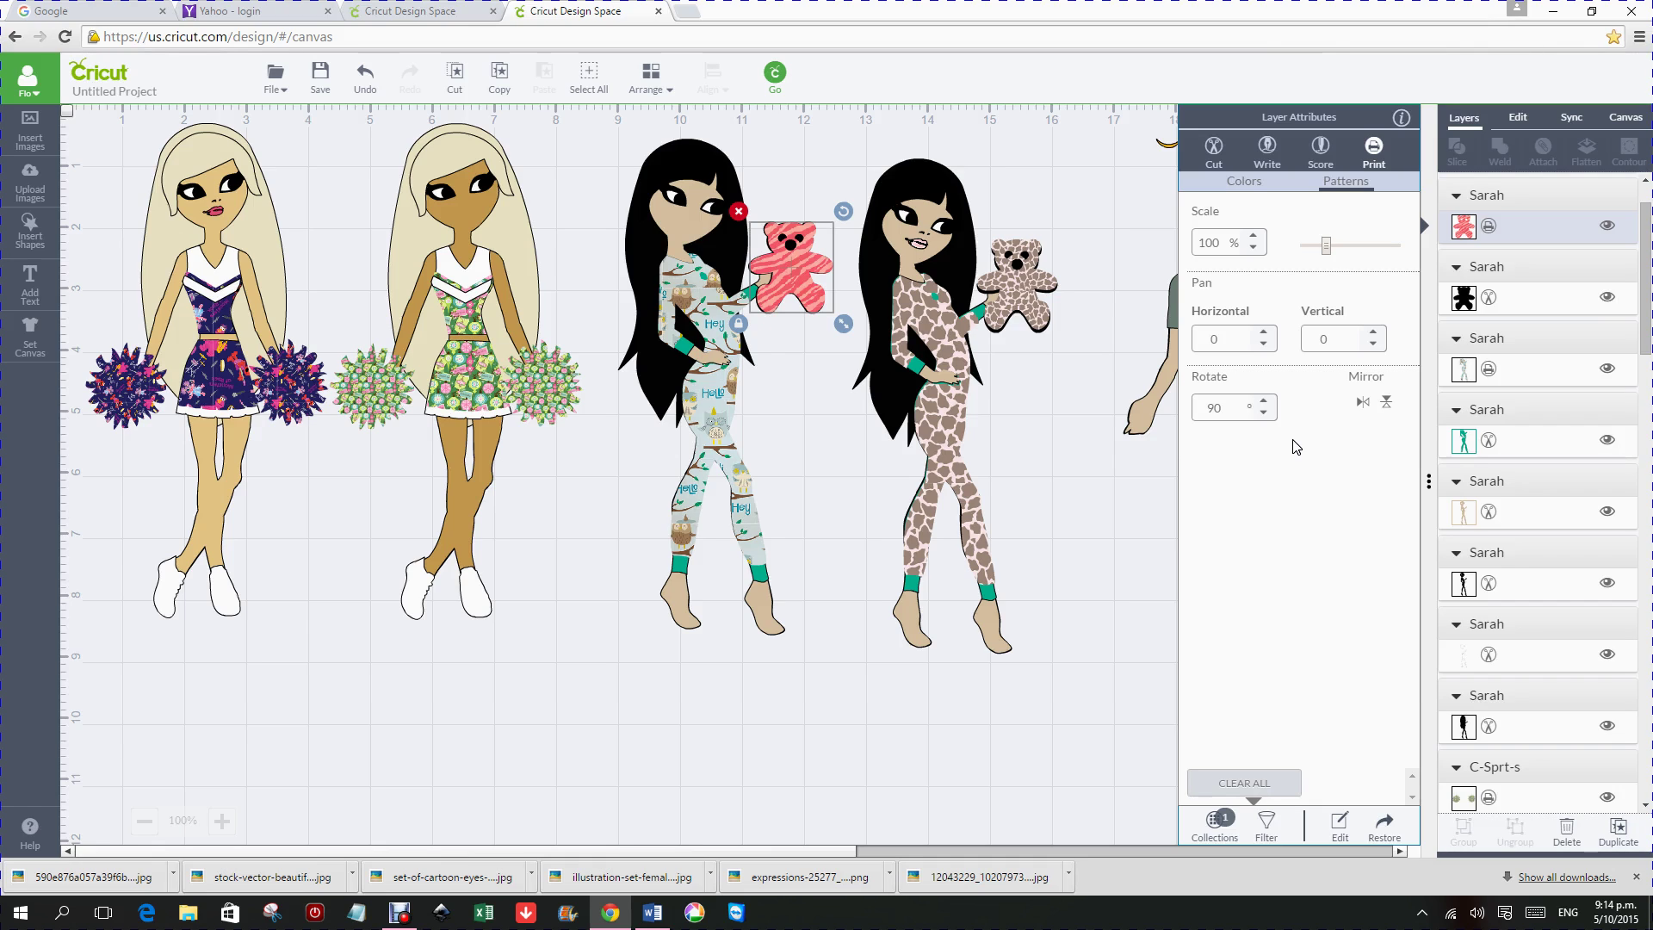
double_click(1210, 409)
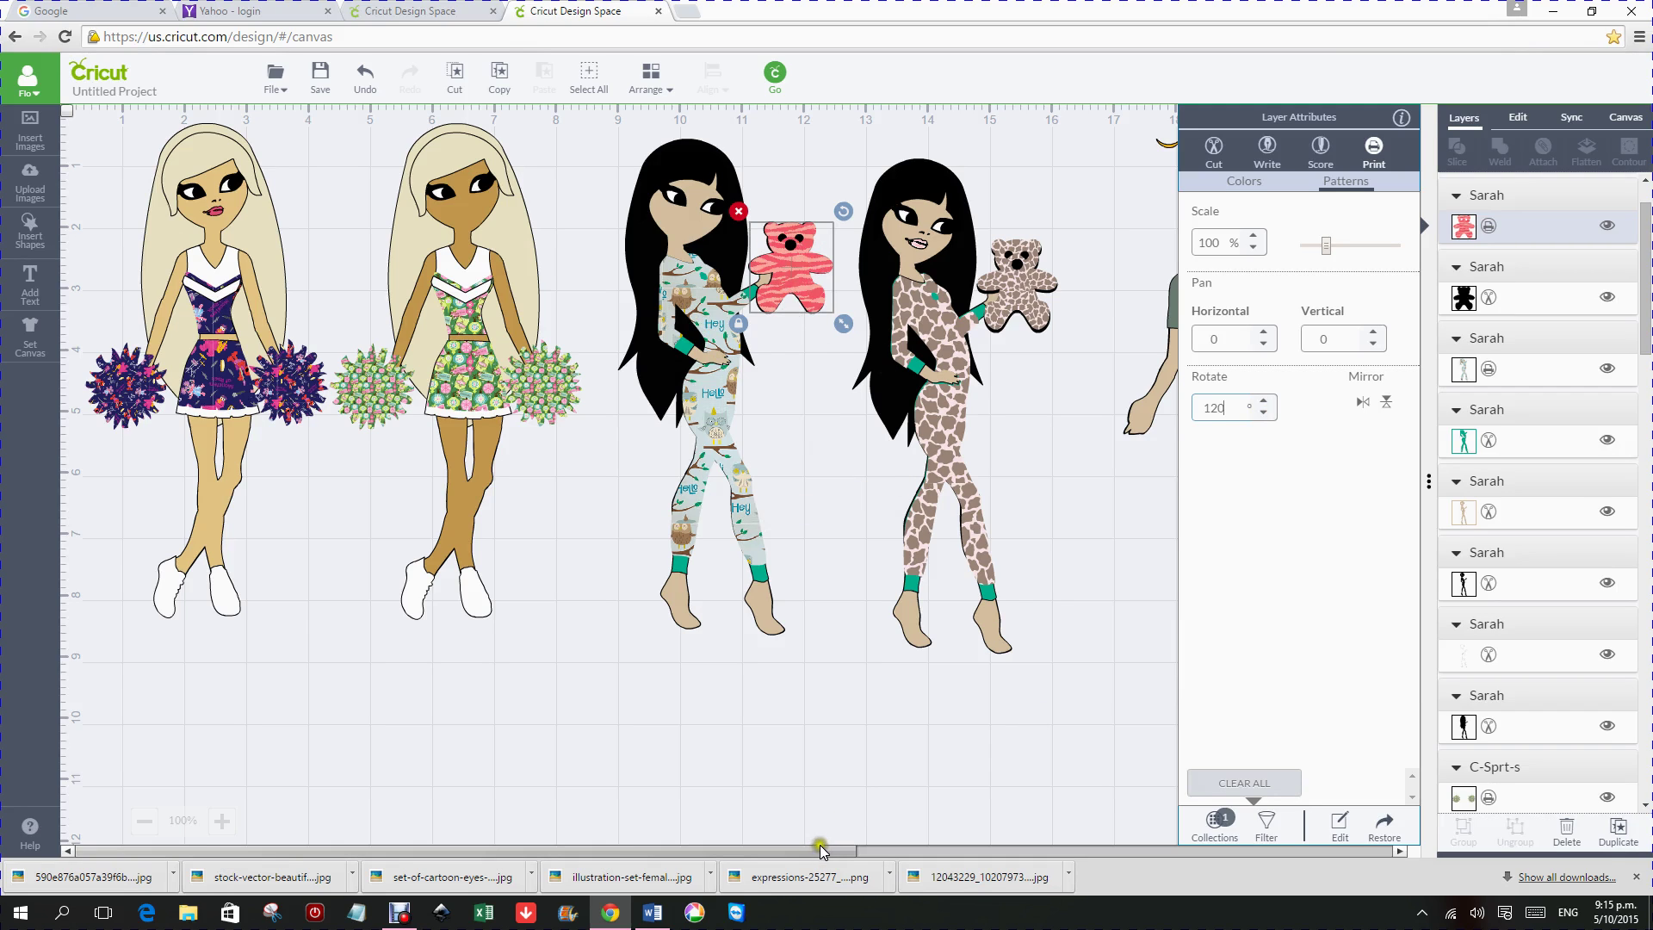
Step: Ungroup the boy figure into separate layers and select his green shirt alone
left_click_drag(818, 854, 858, 855)
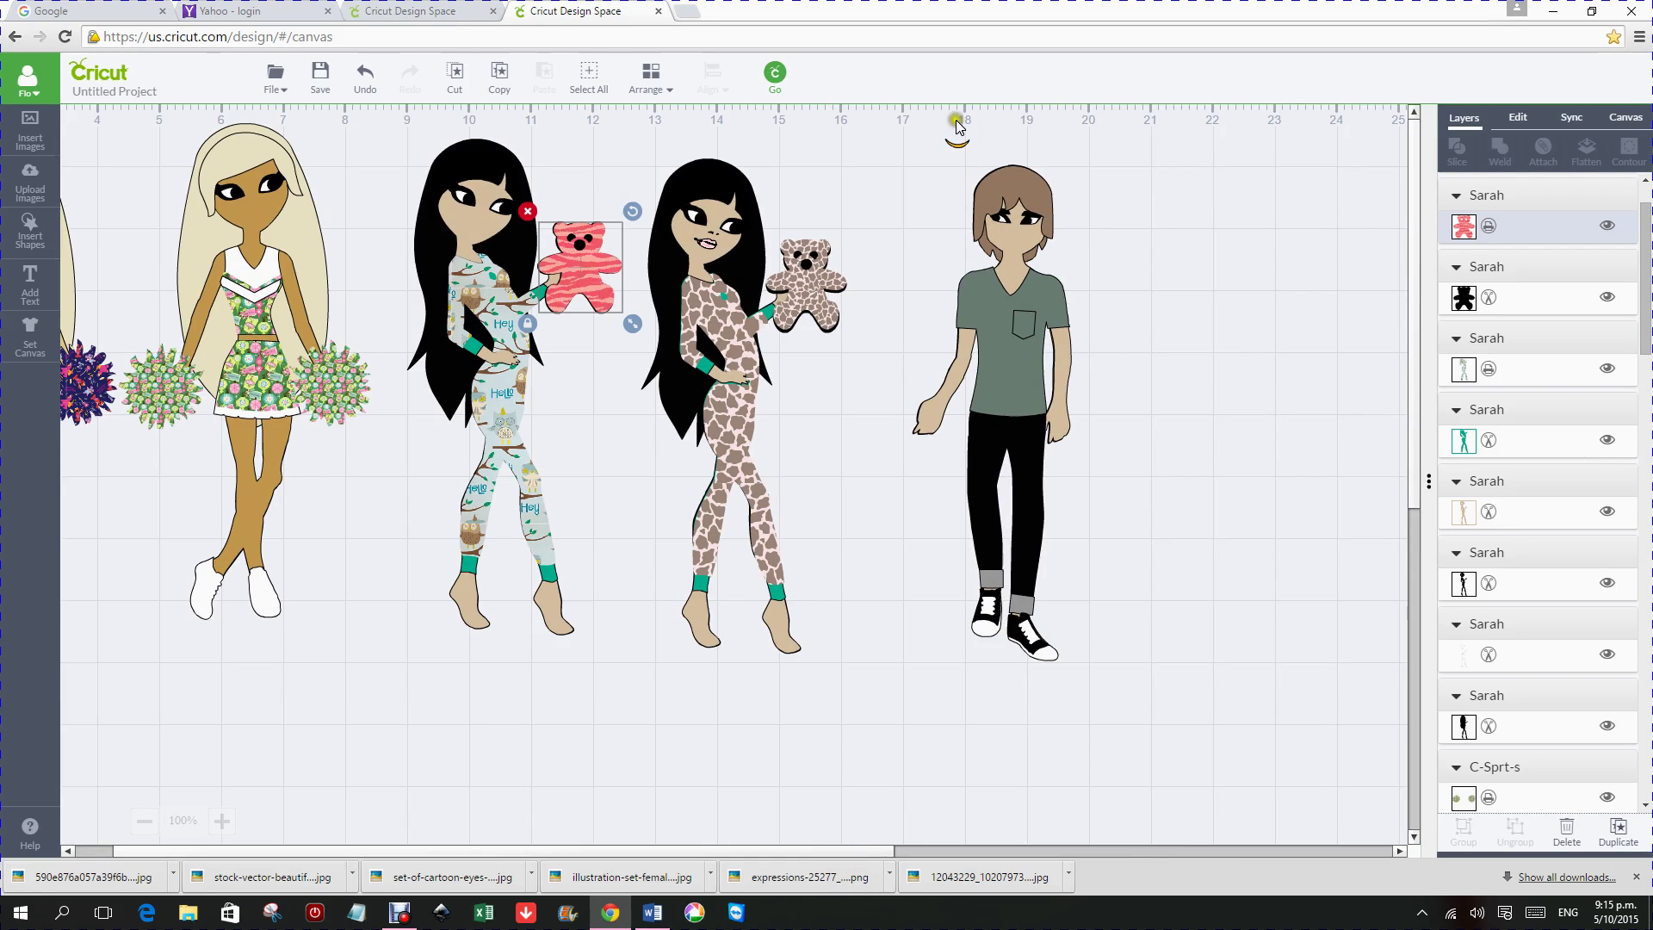
left_click(1014, 386)
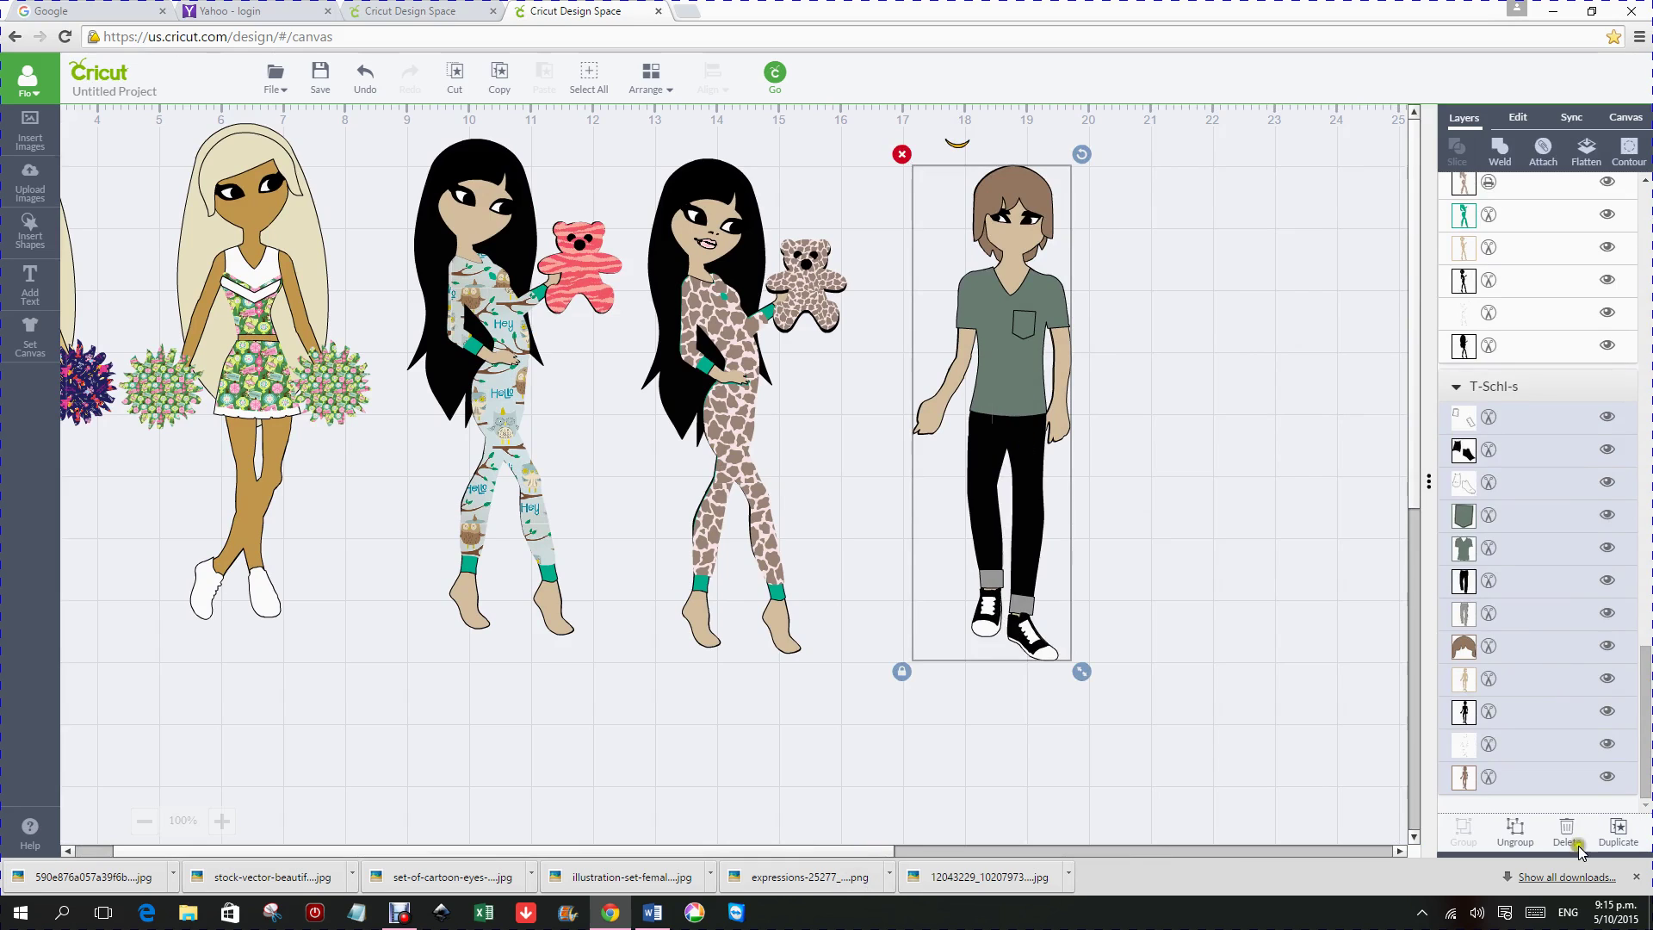
left_click(1515, 831)
left_click(1025, 375)
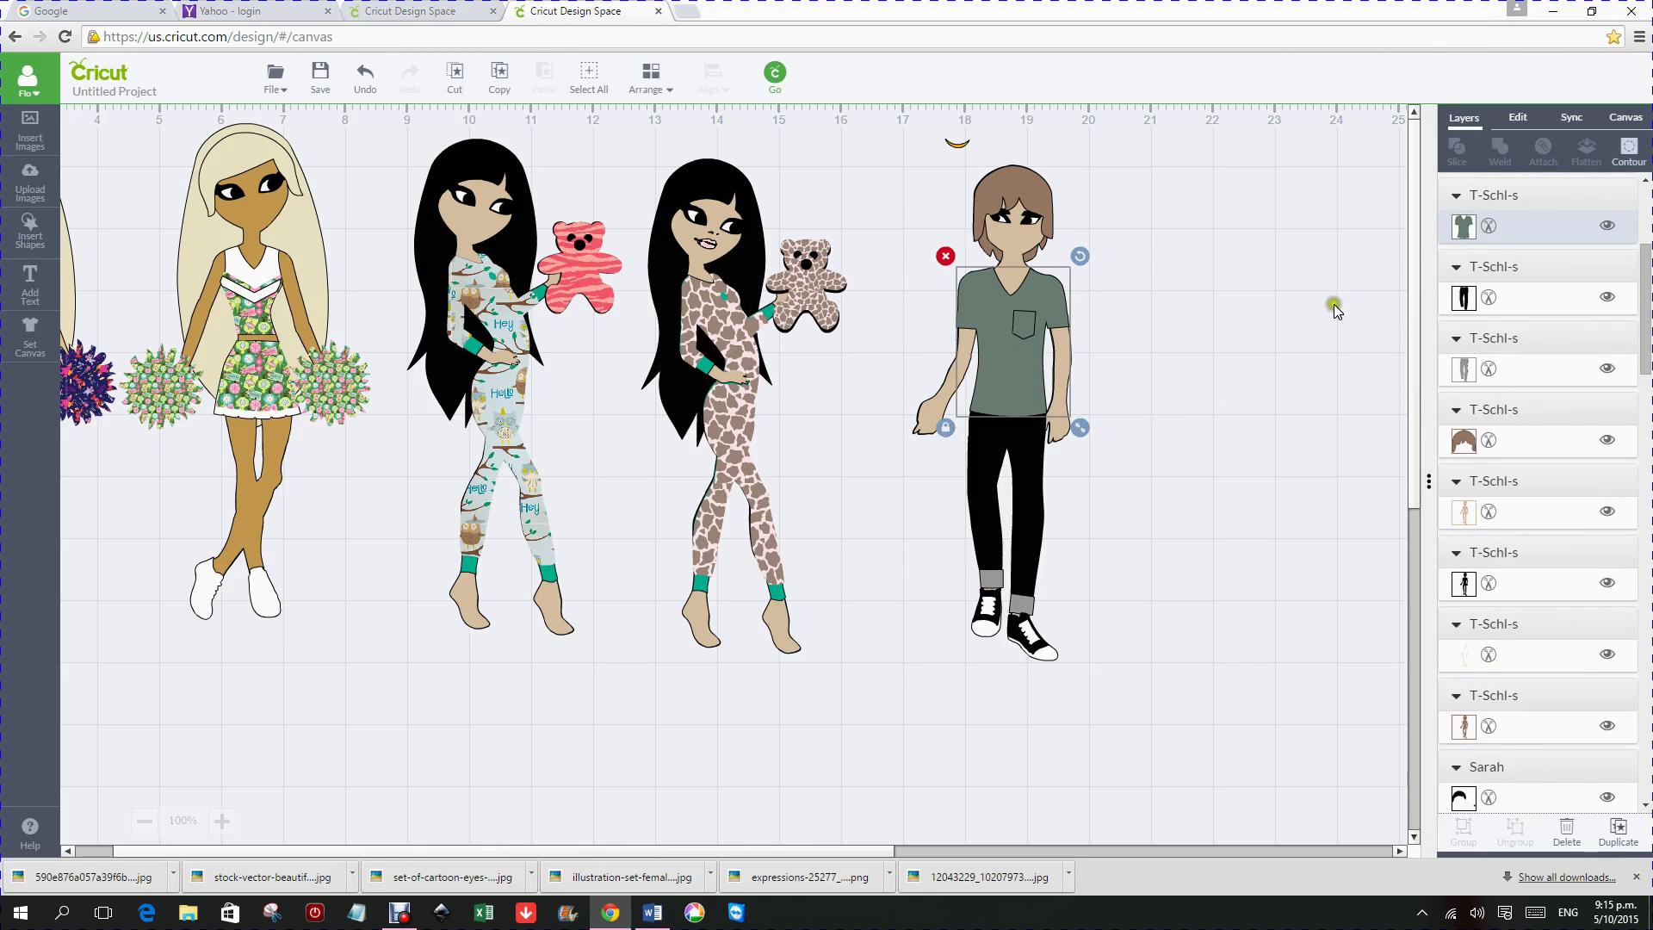
Step: Switch the boy's shirt to Print and fill it with the Buccaneer collection's cream skull pattern
left_click(1461, 226)
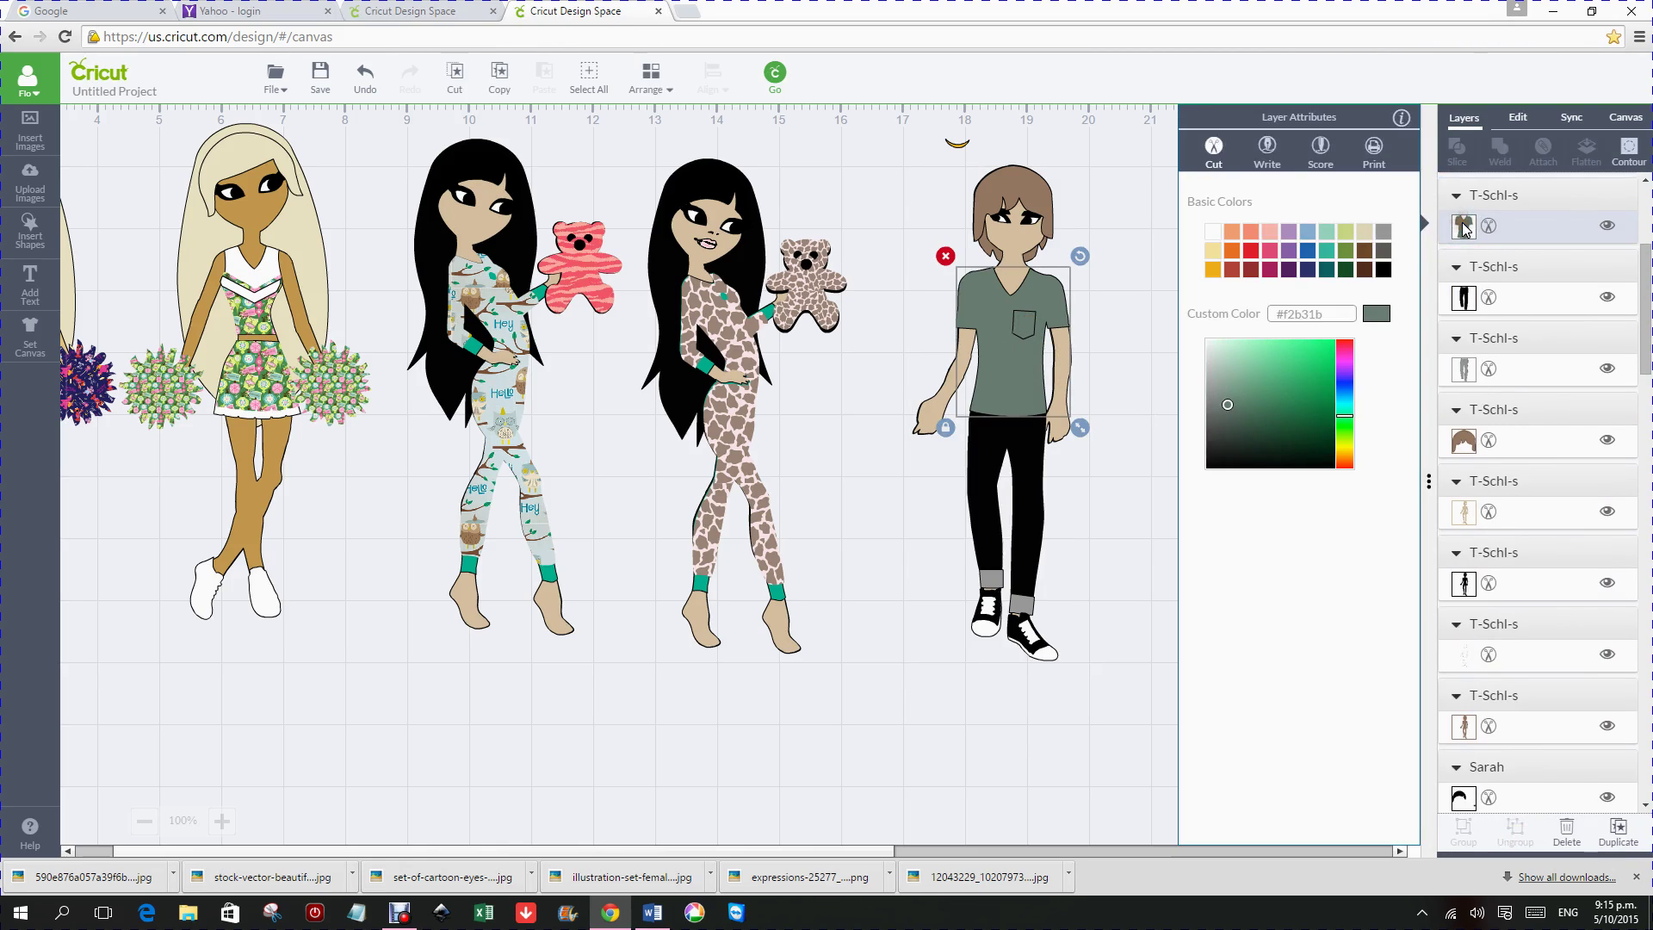
left_click(1374, 157)
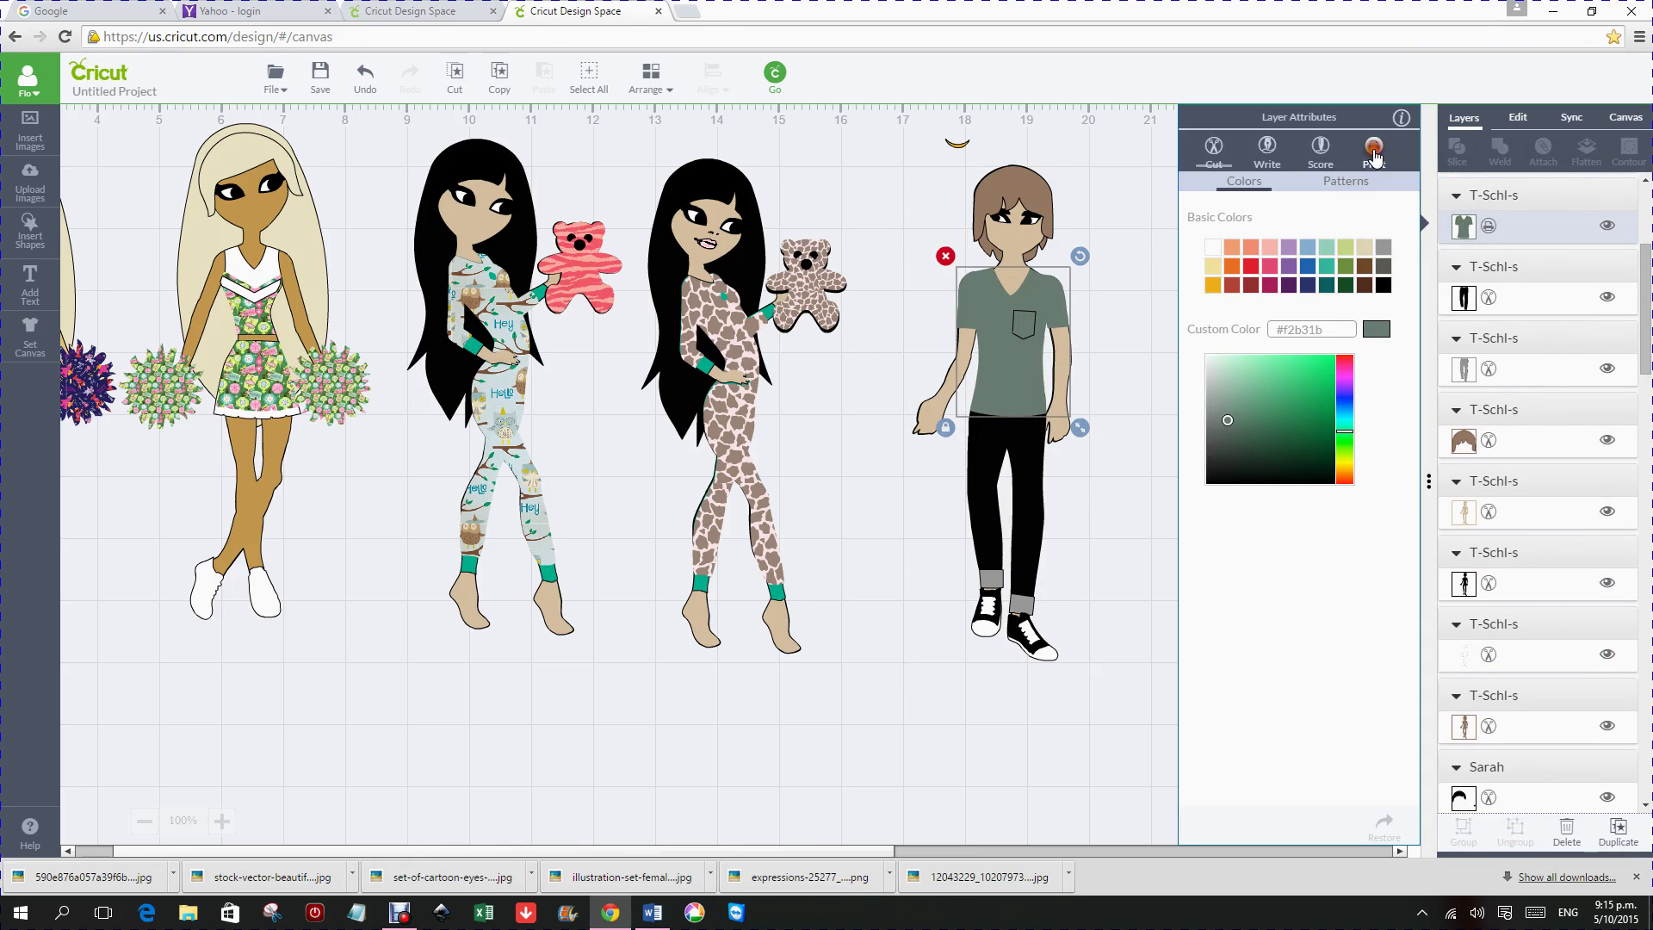
left_click(1345, 181)
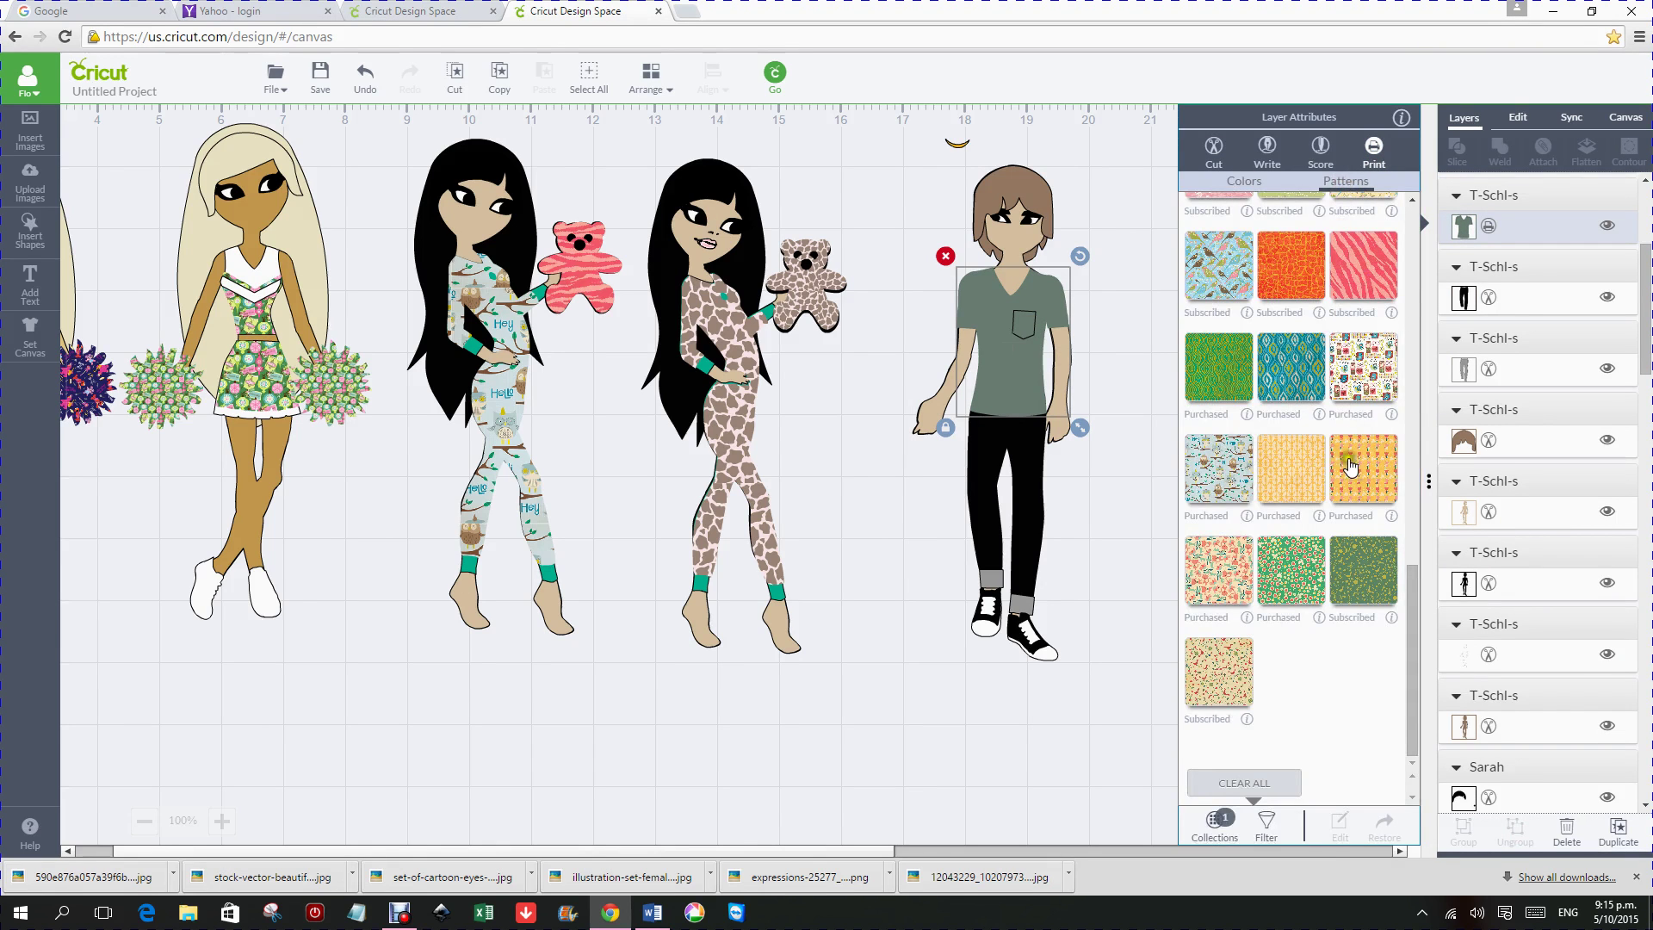
left_click(1254, 783)
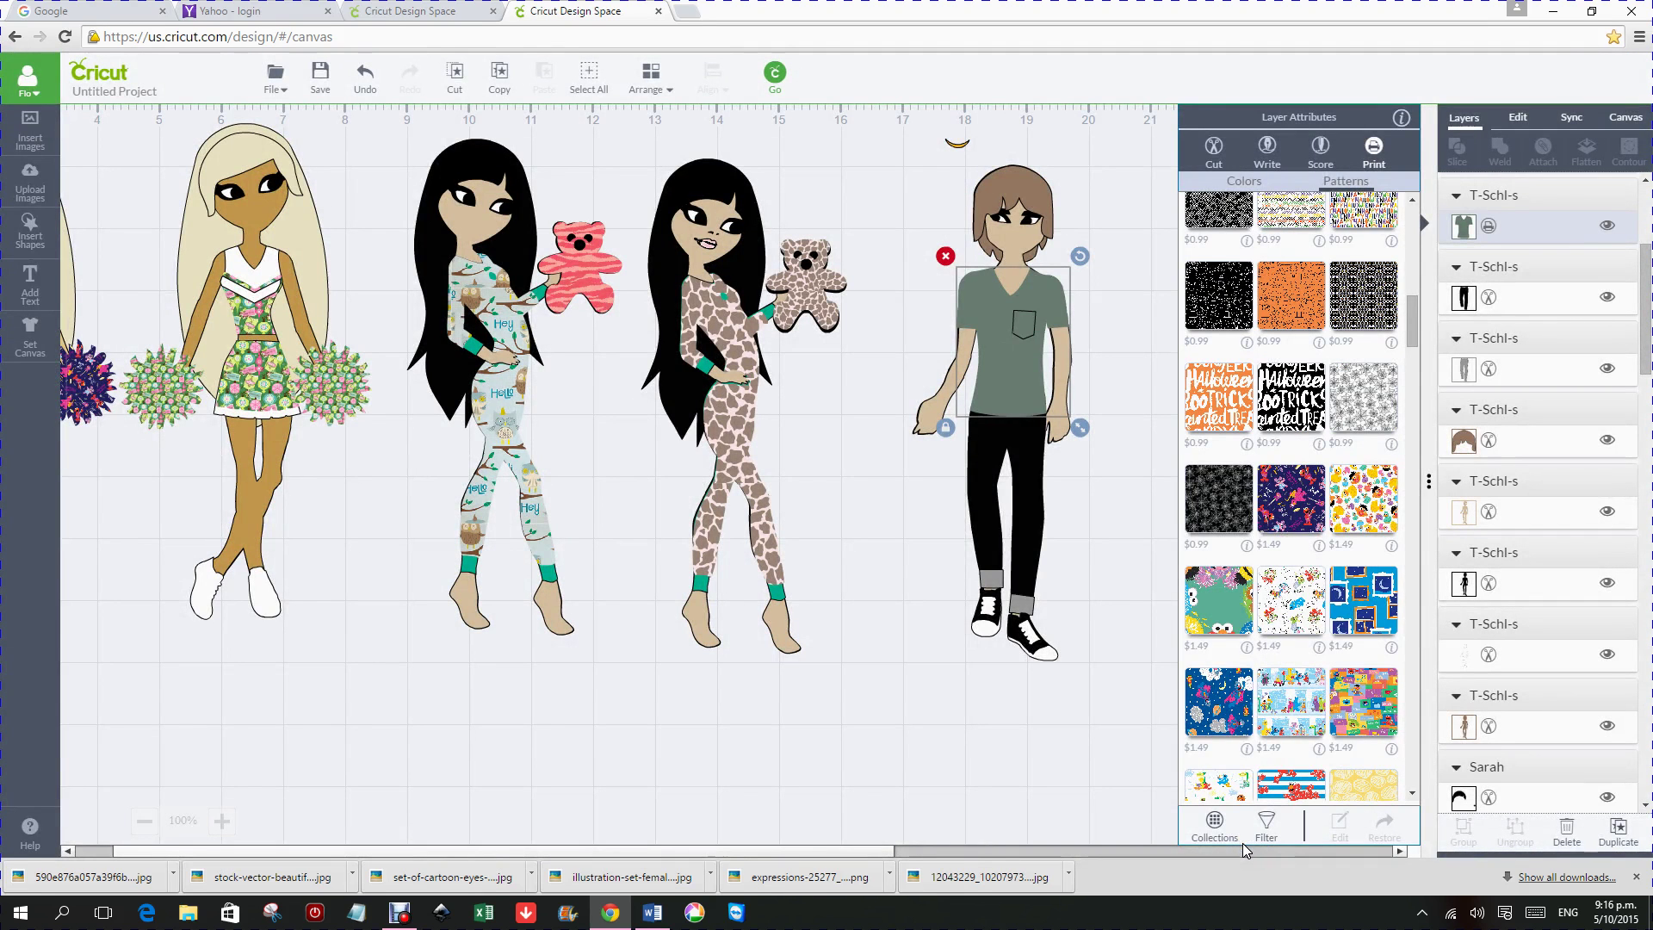
left_click(1214, 825)
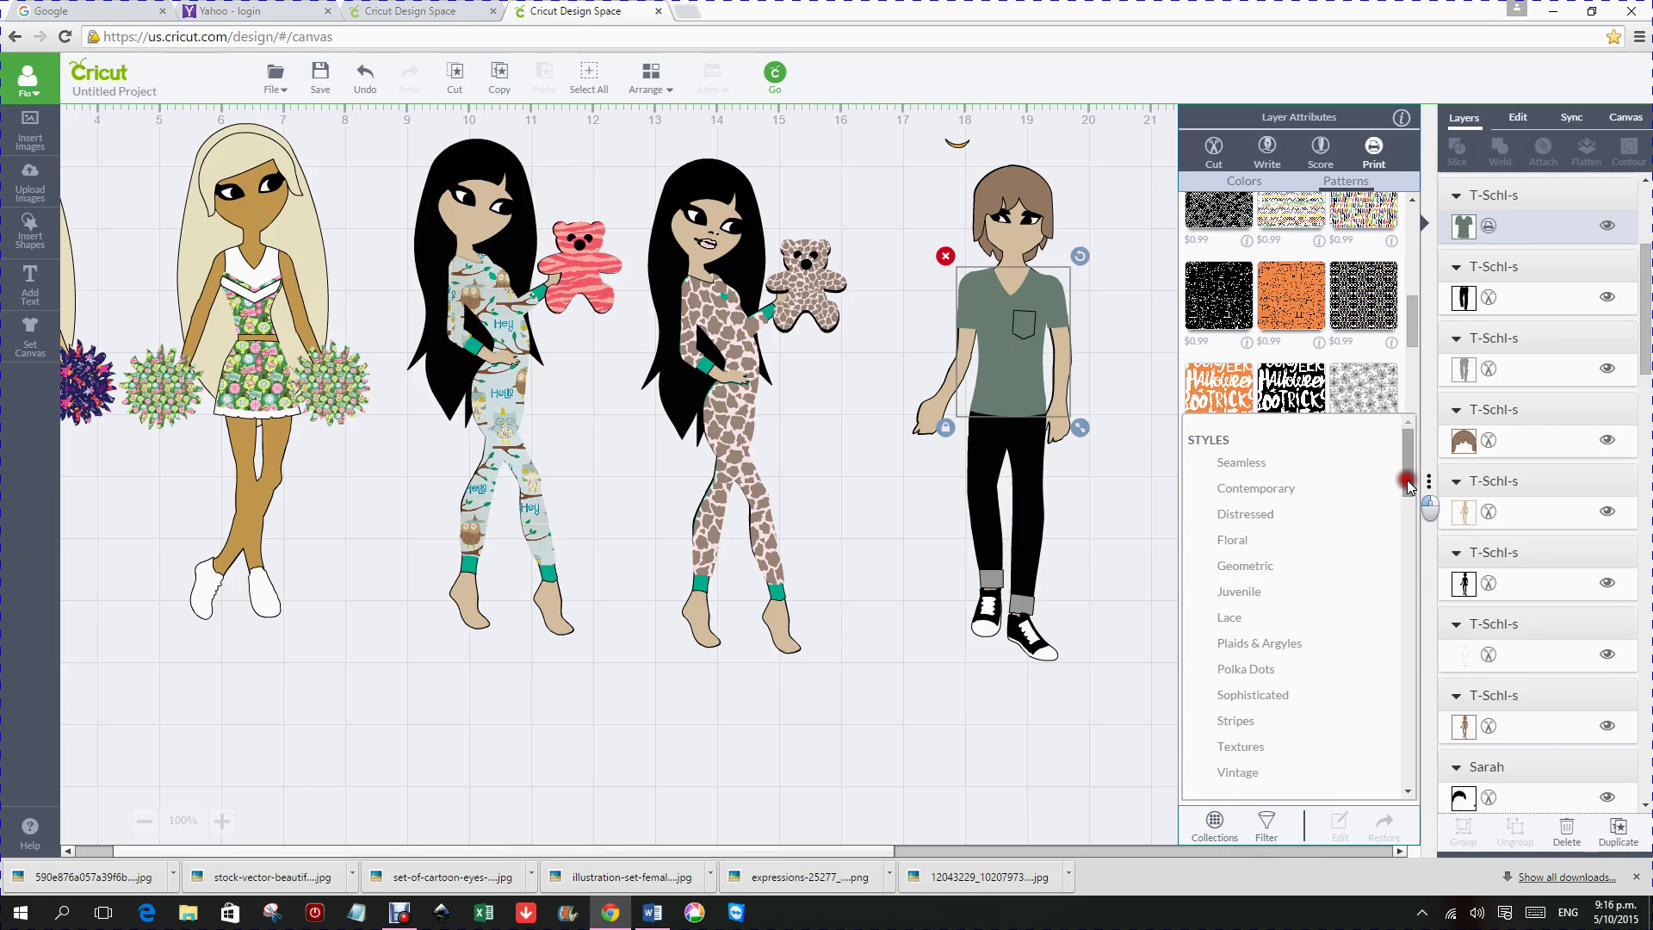
left_click_drag(1408, 472, 1418, 722)
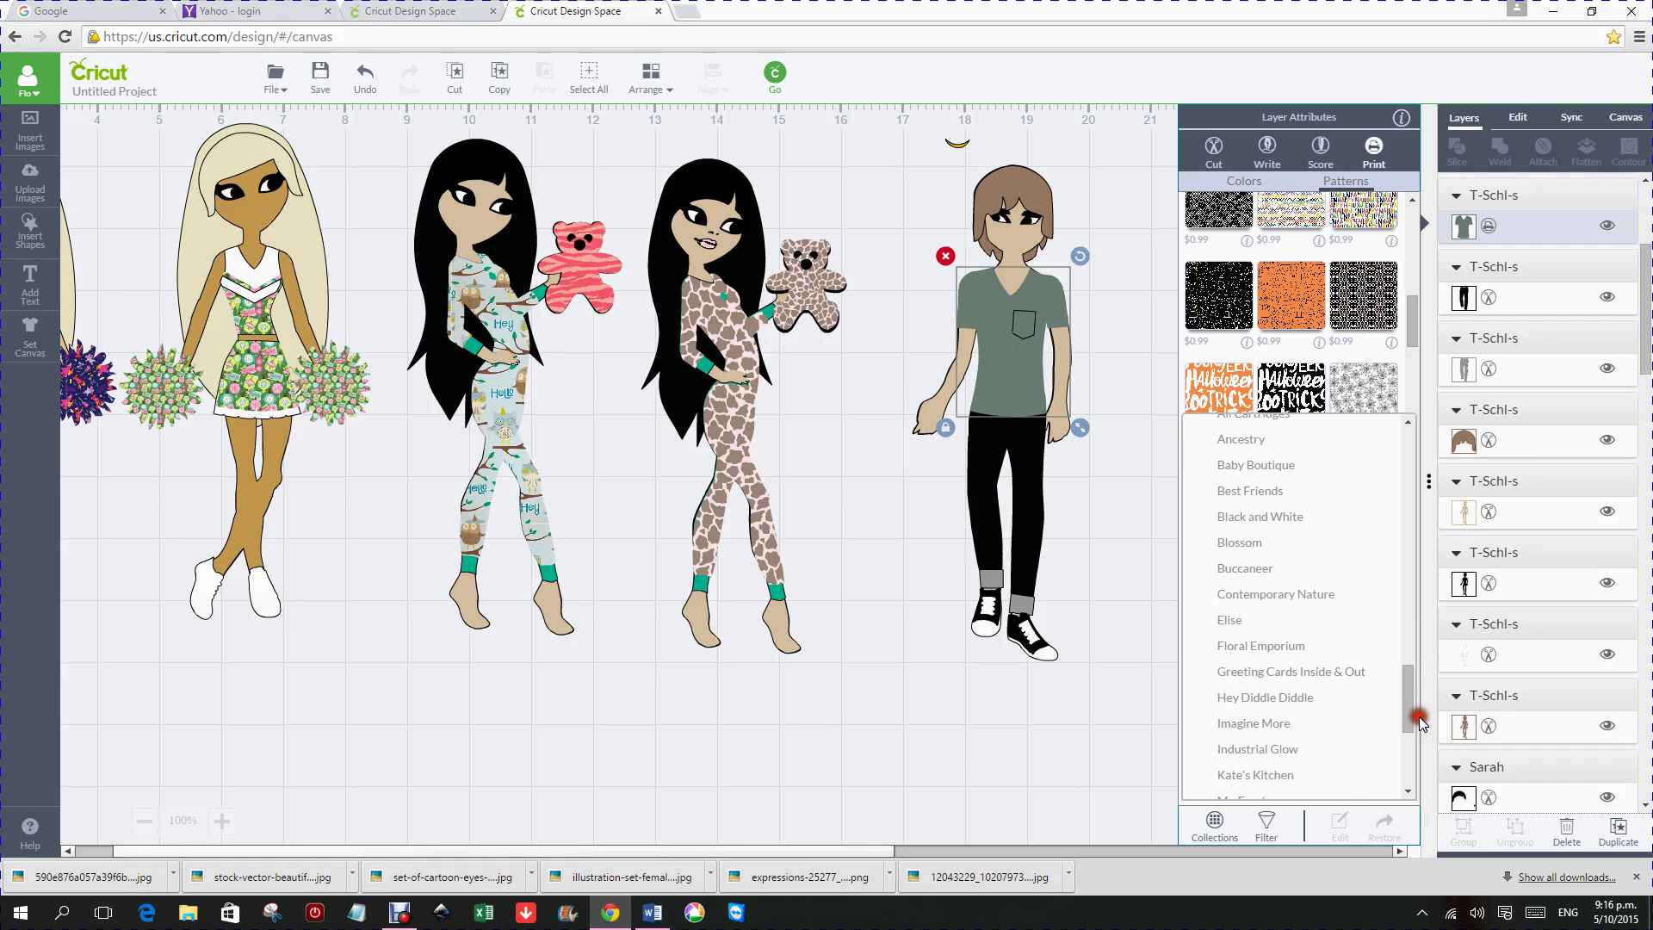
left_click(1234, 570)
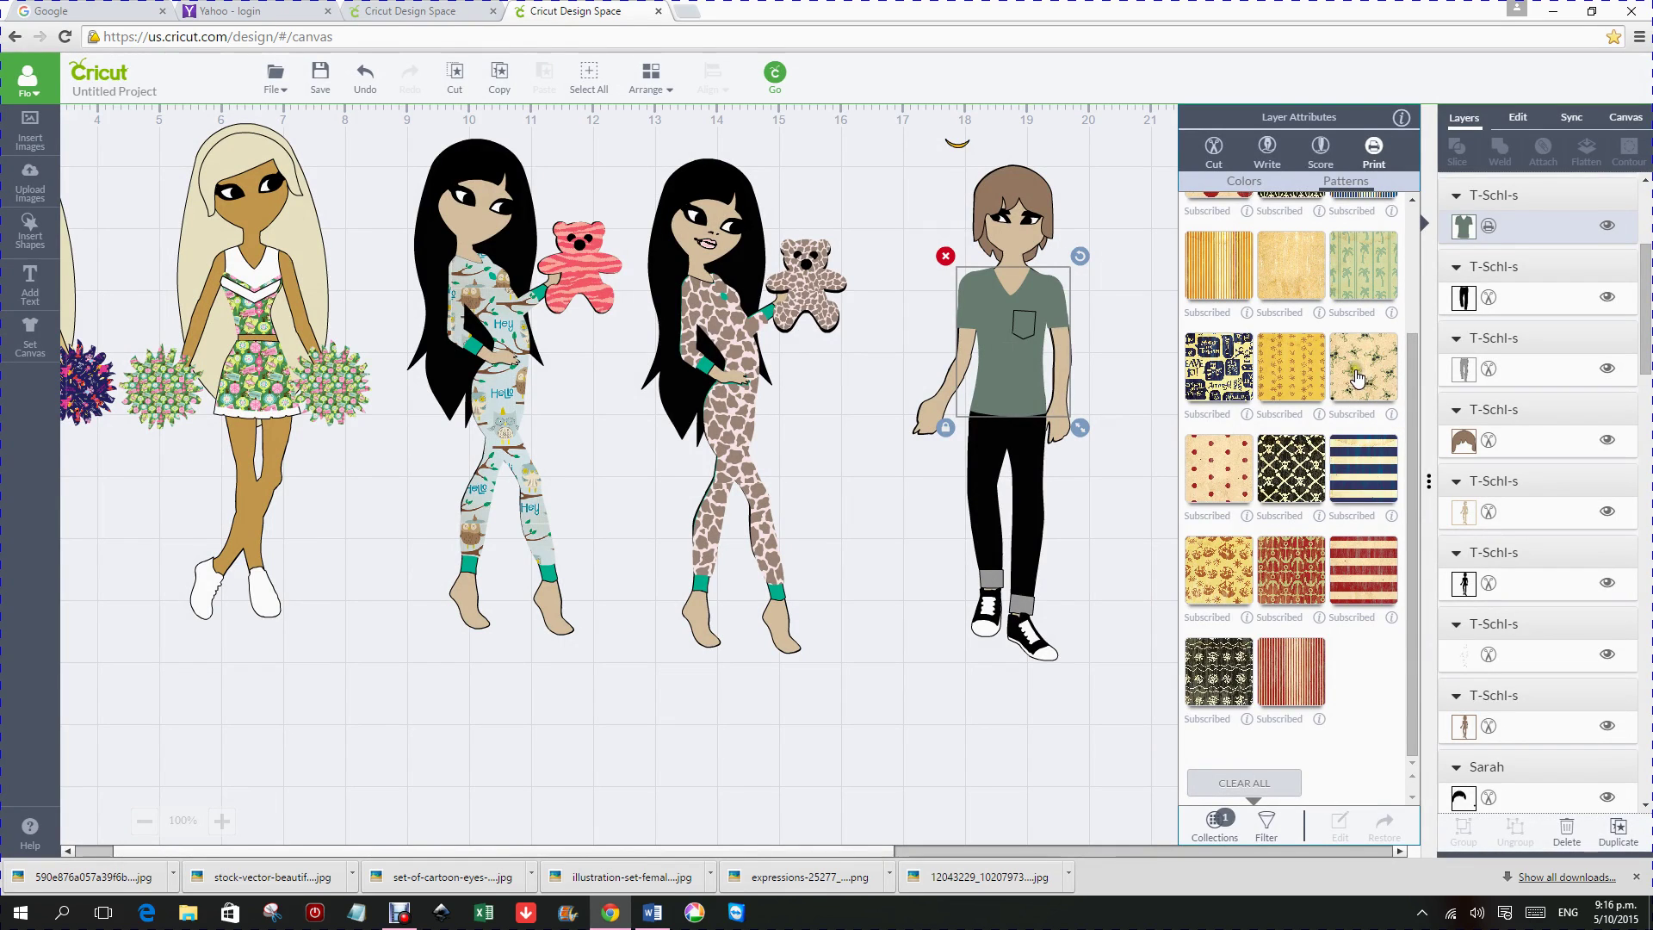
left_click(1388, 419)
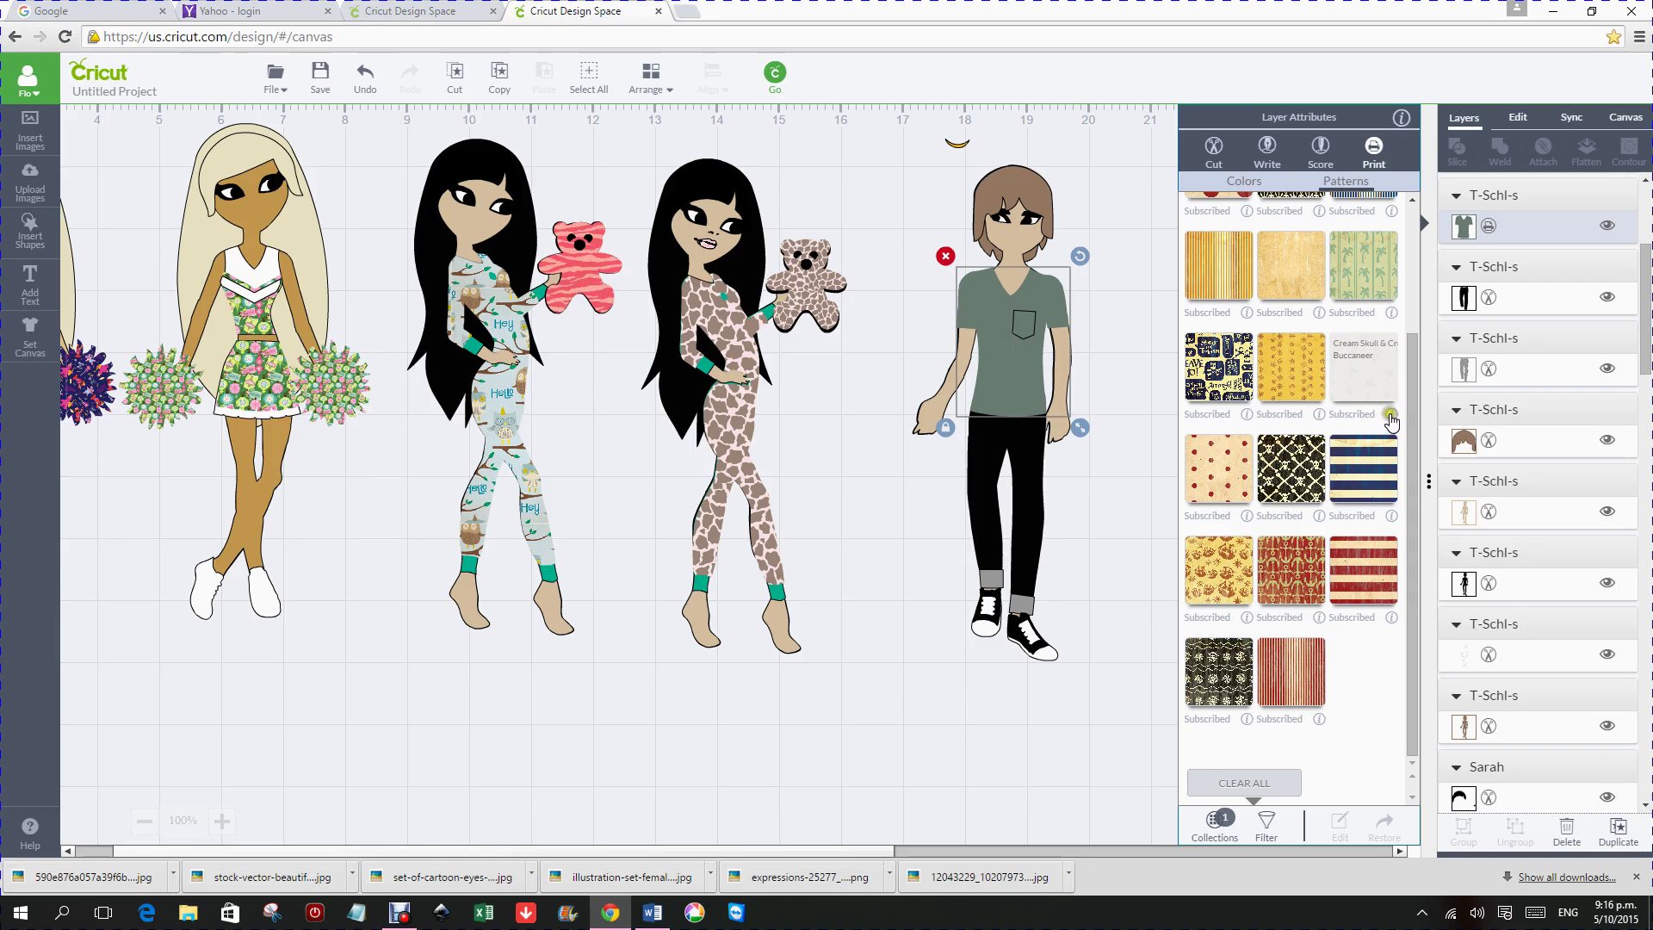
left_click(1392, 418)
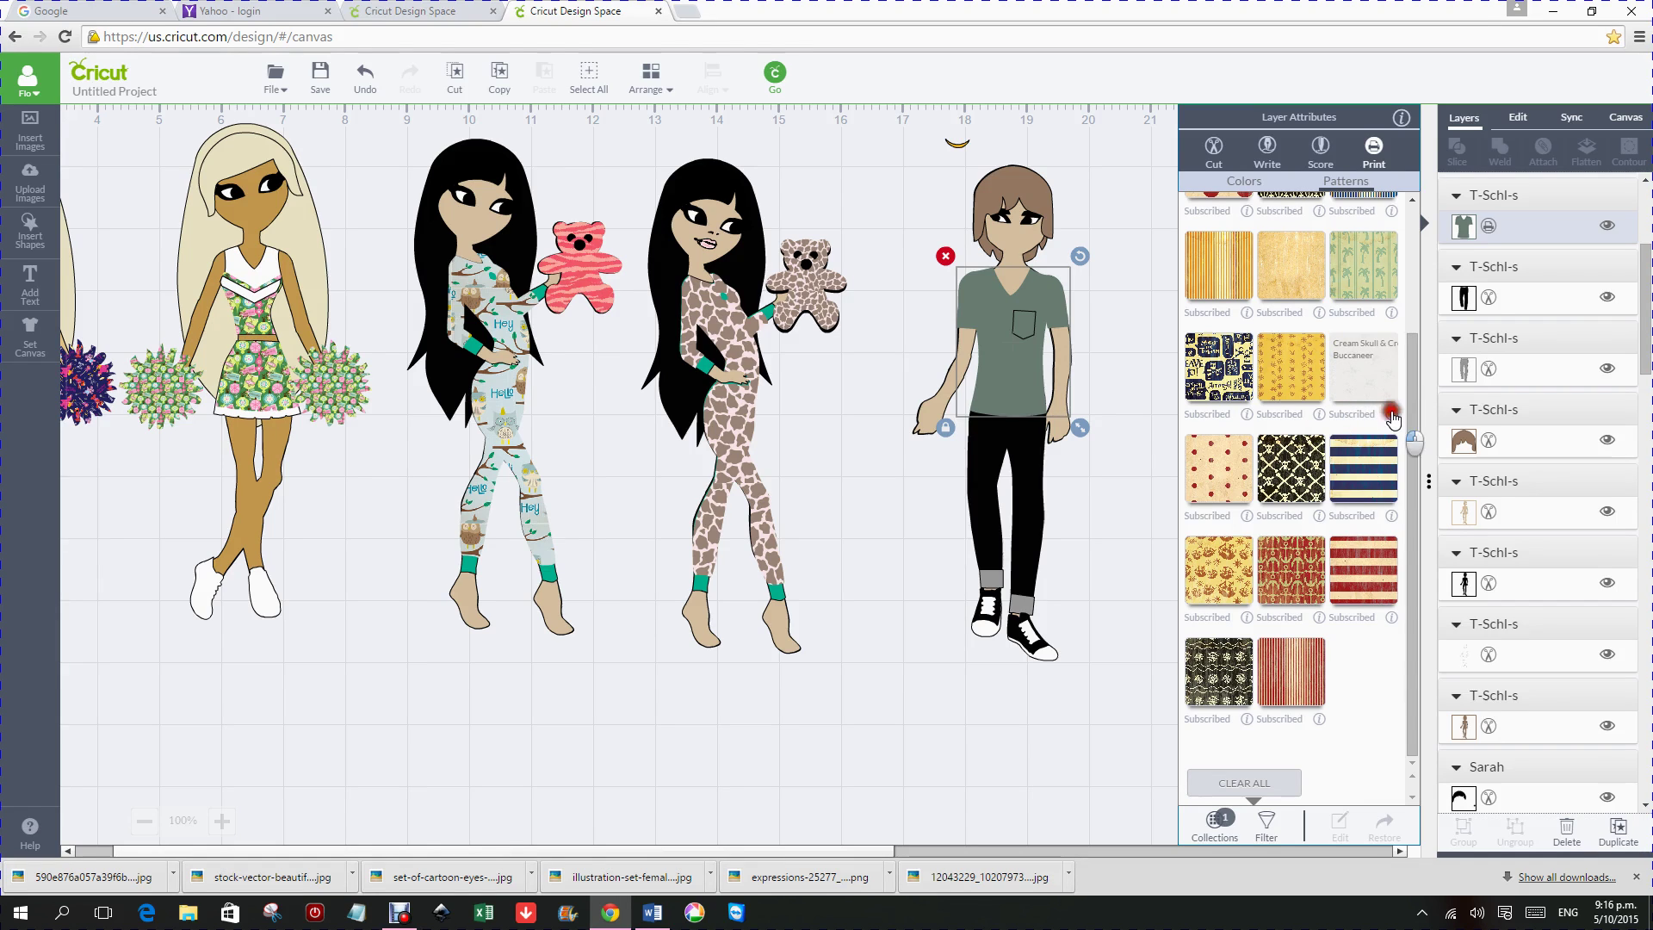
left_click(1364, 372)
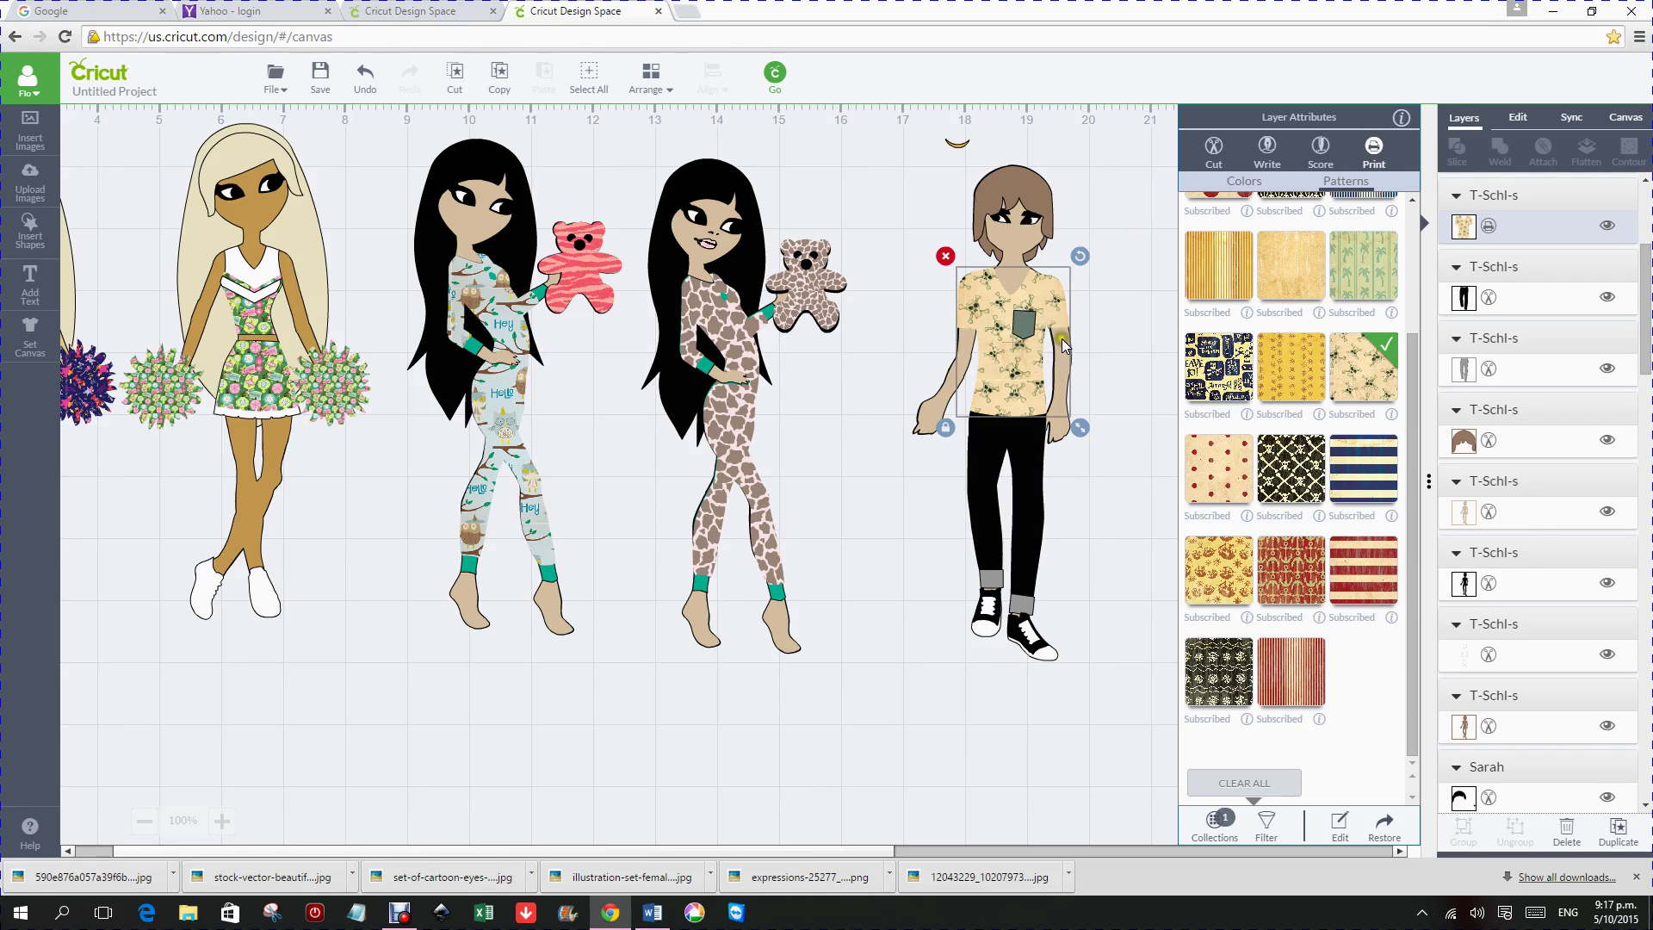
Step: Select the shirt's chest pocket, switch it to print and apply a palm-tree pattern
left_click(1023, 325)
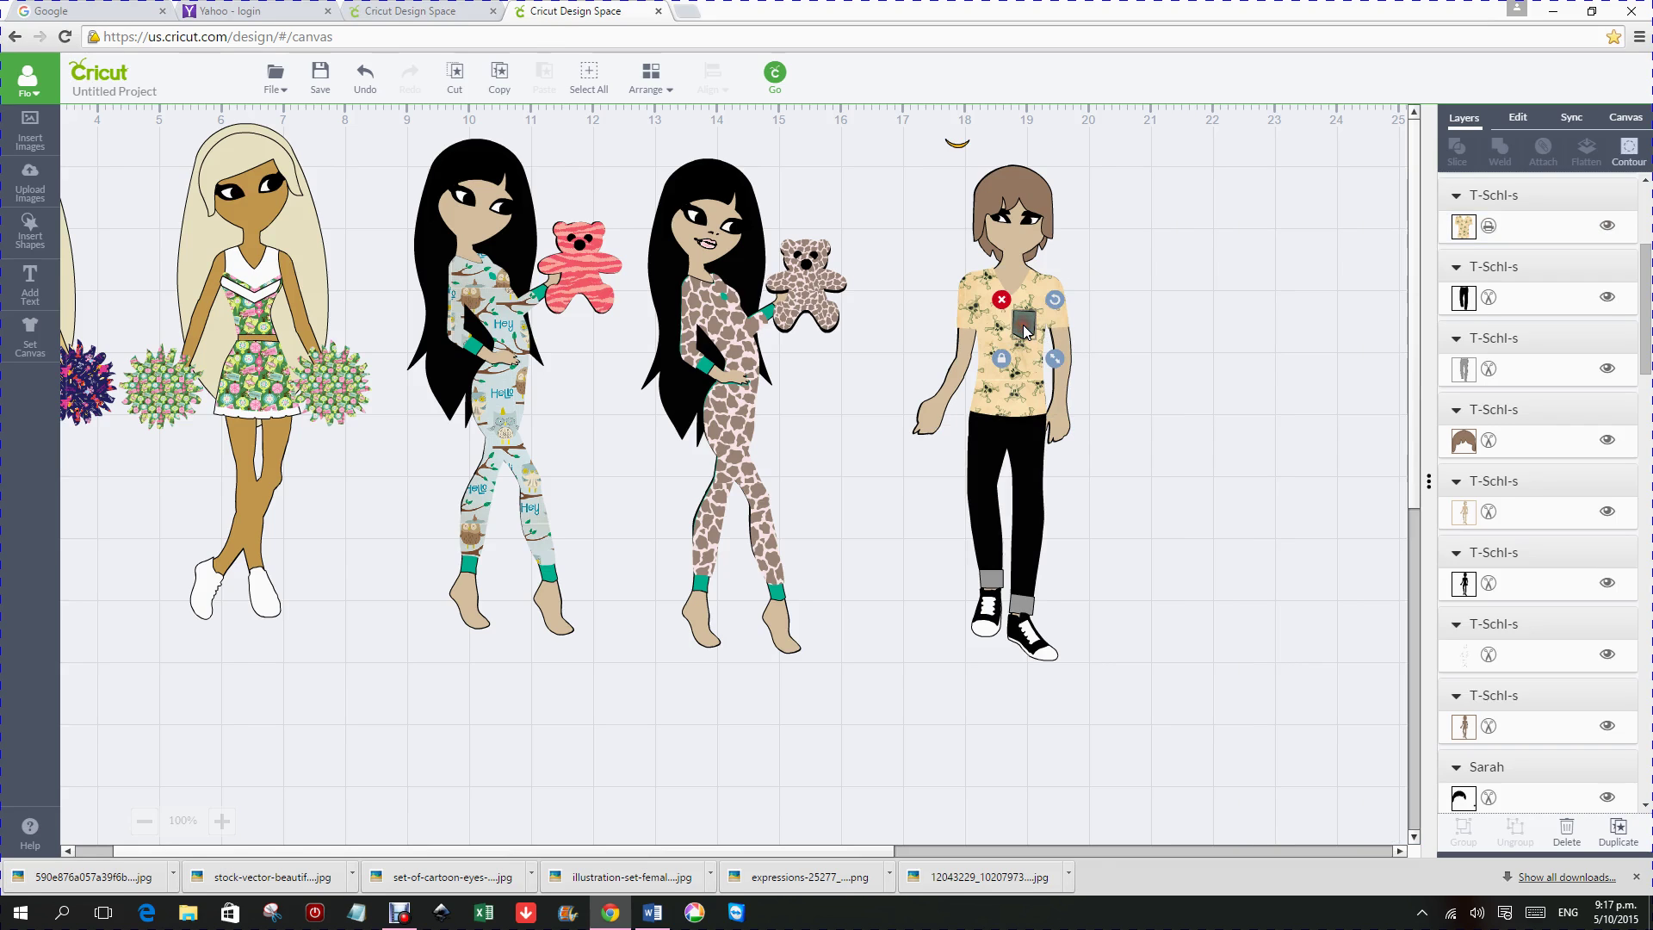
left_click(1490, 301)
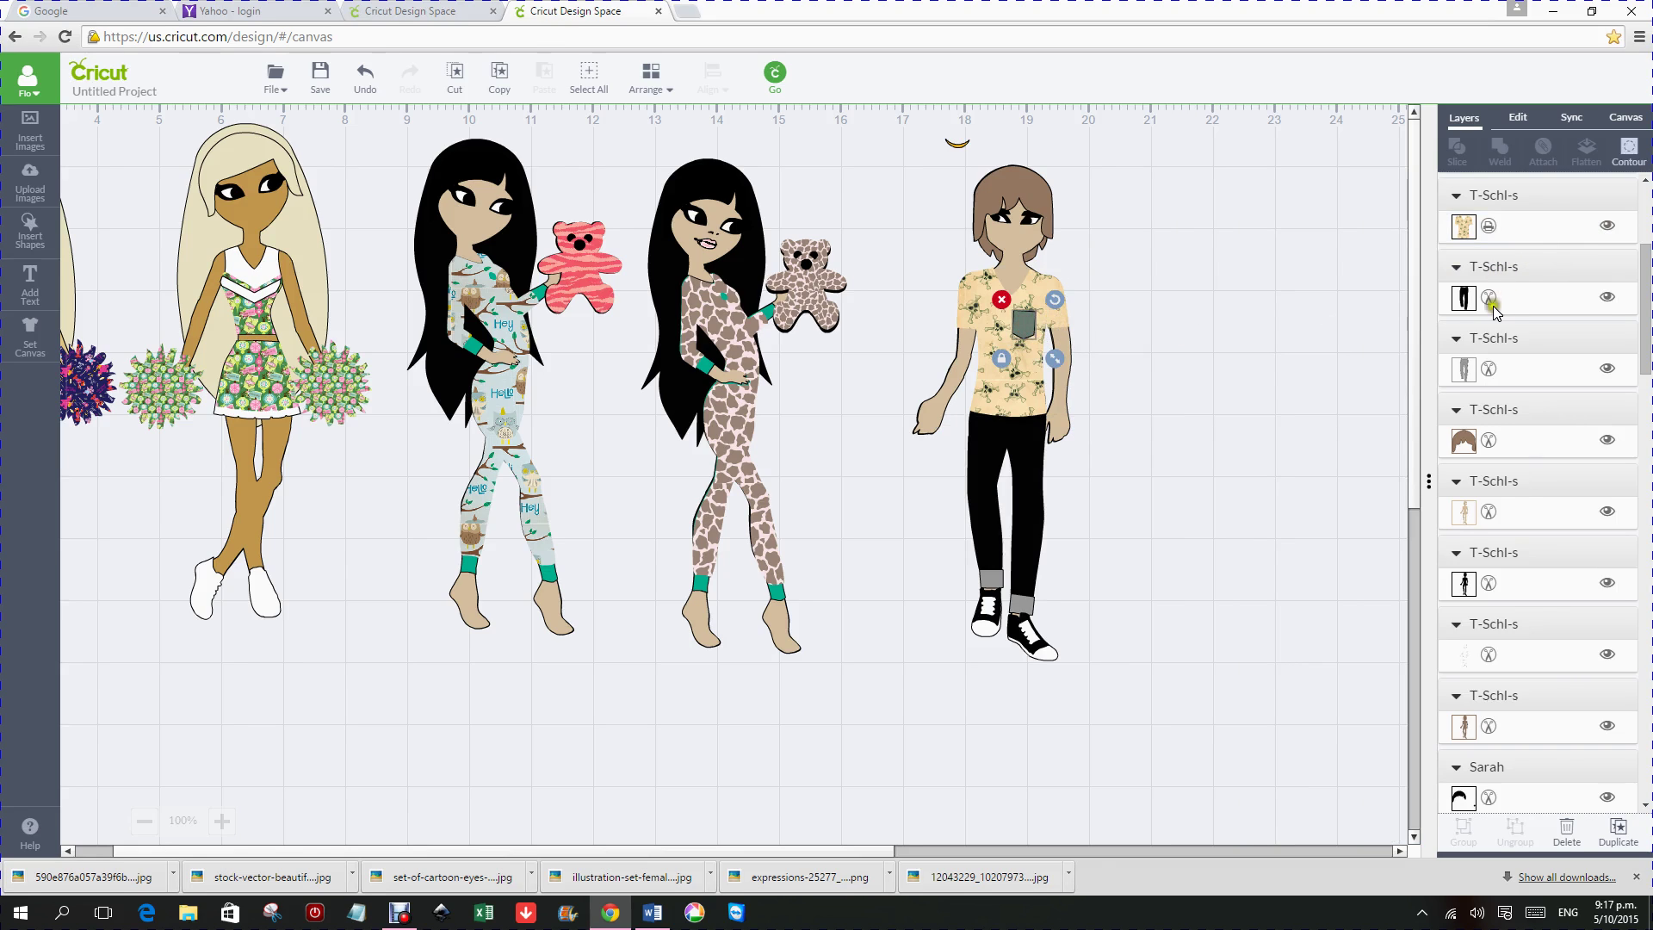
left_click(1469, 444)
left_click(1463, 239)
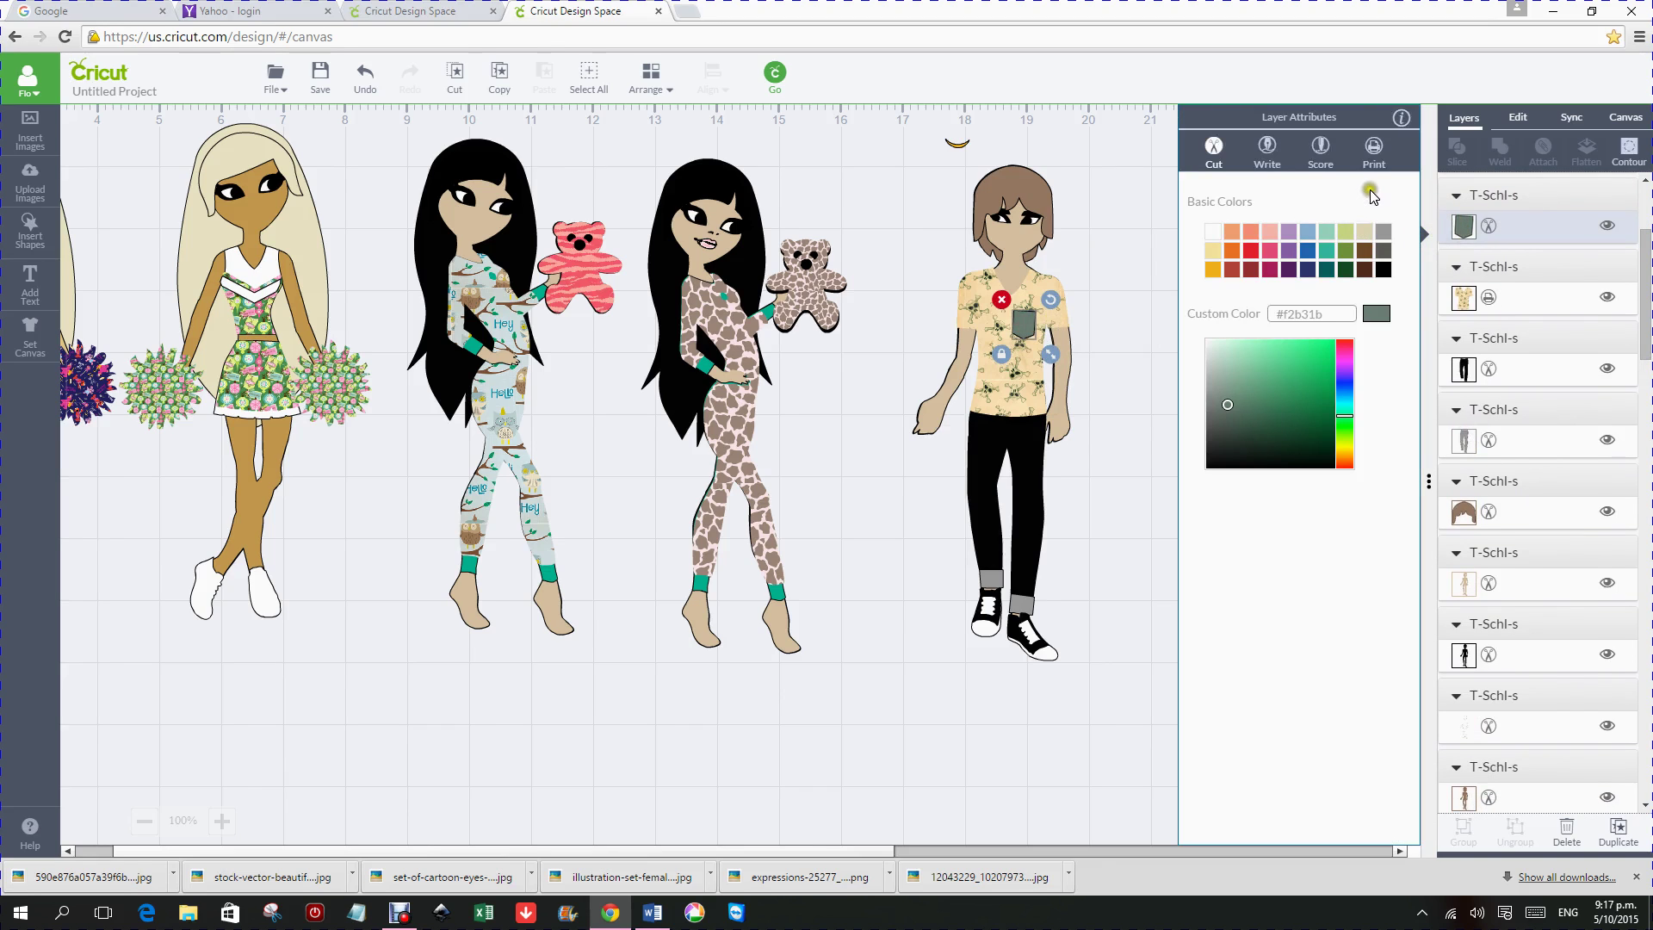
left_click(1374, 146)
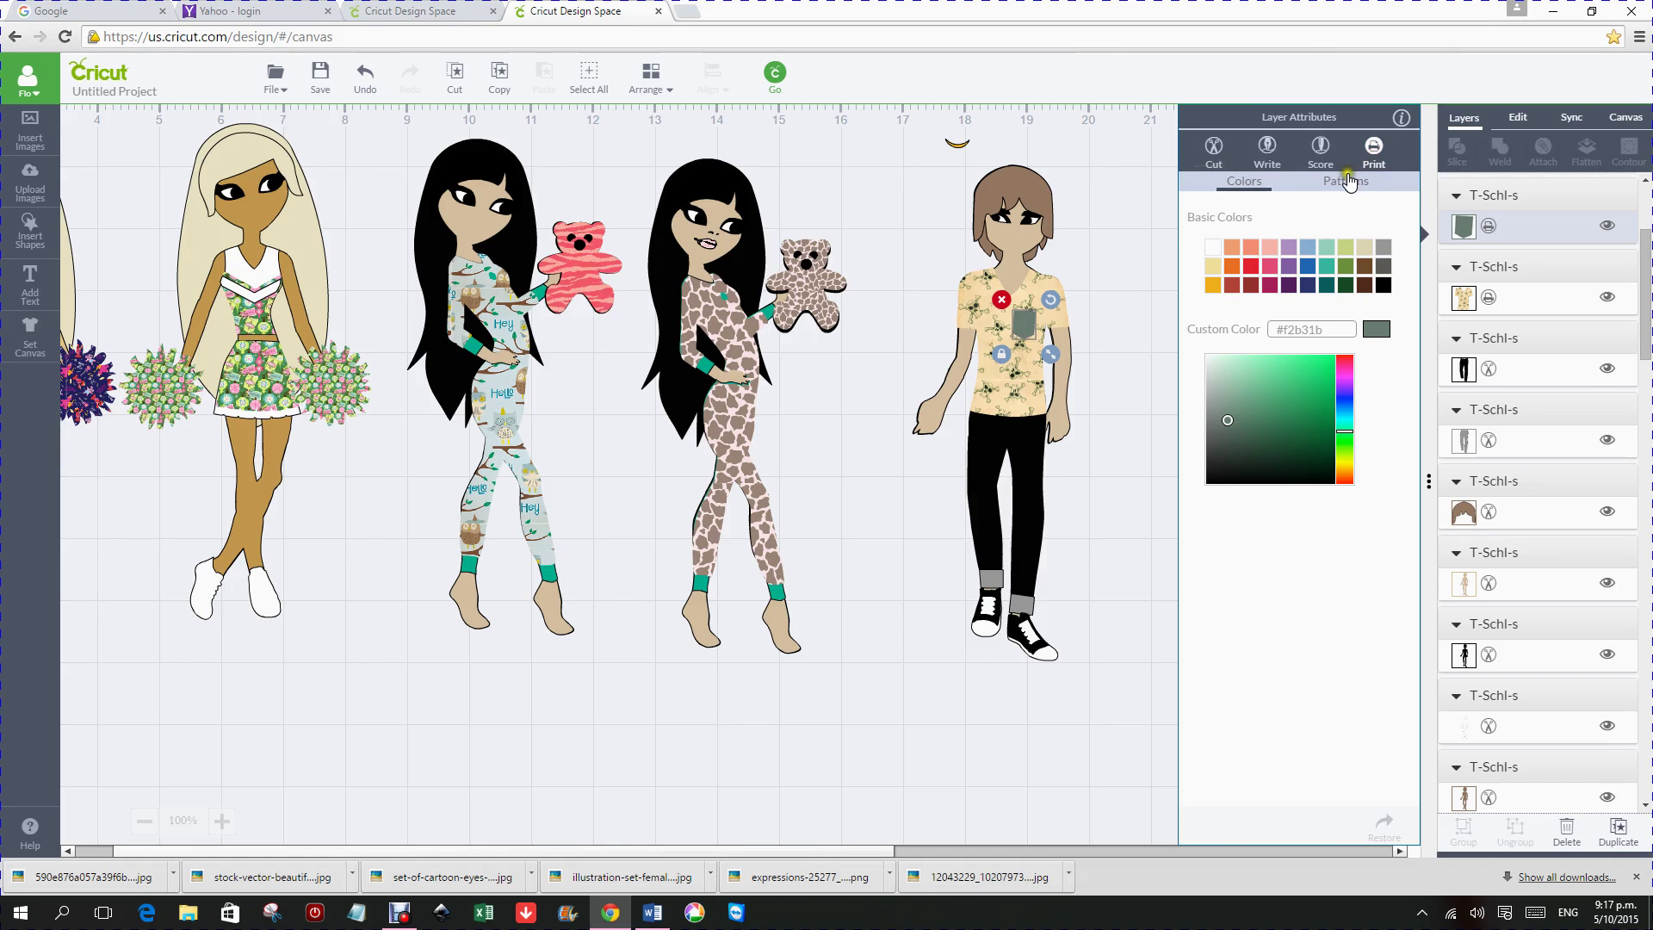
left_click(1348, 182)
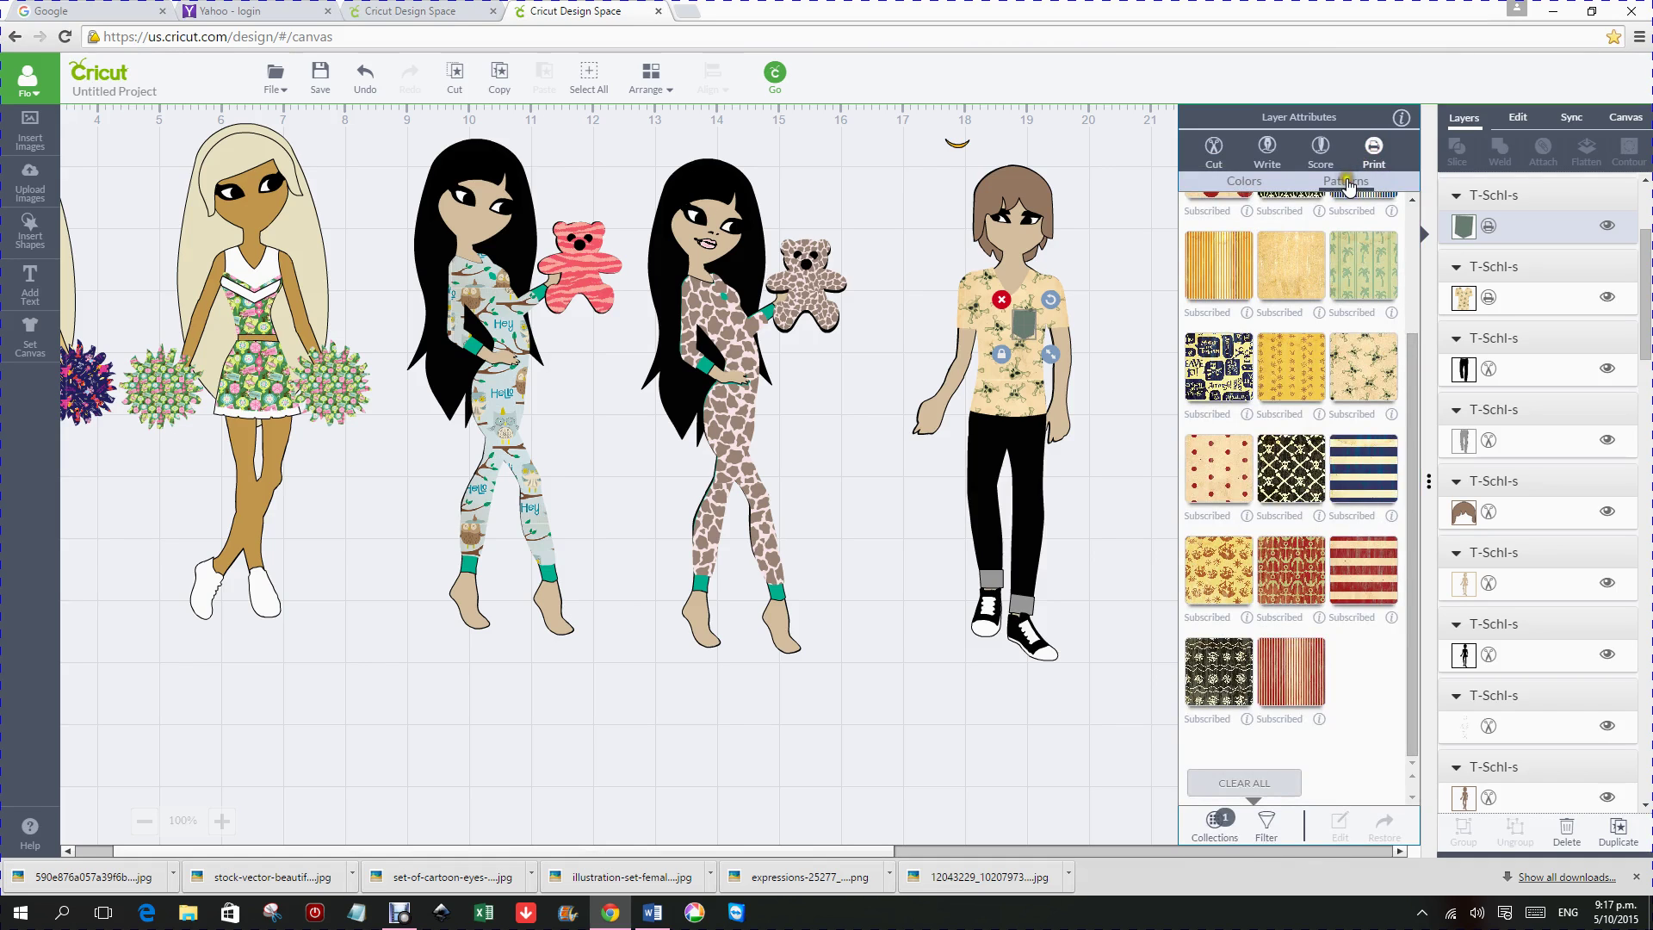
left_click(1363, 274)
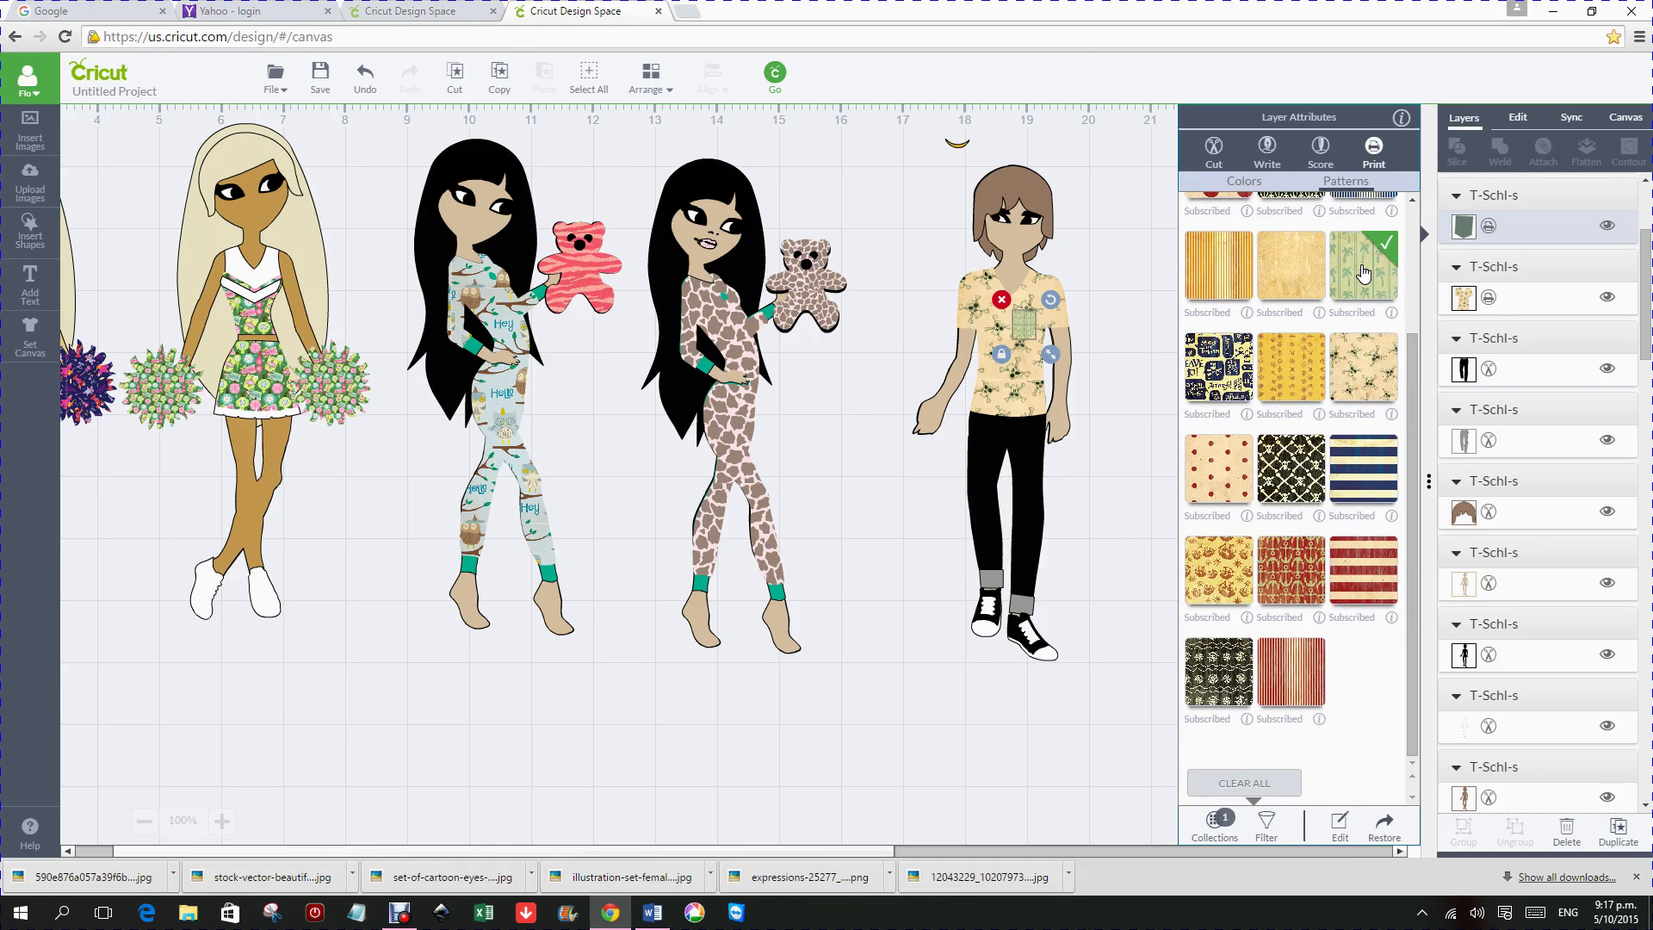
Step: Replace the pocket's pattern with the navy Yo Ho Buccaneer print and nudge it into place
left_click(1219, 379)
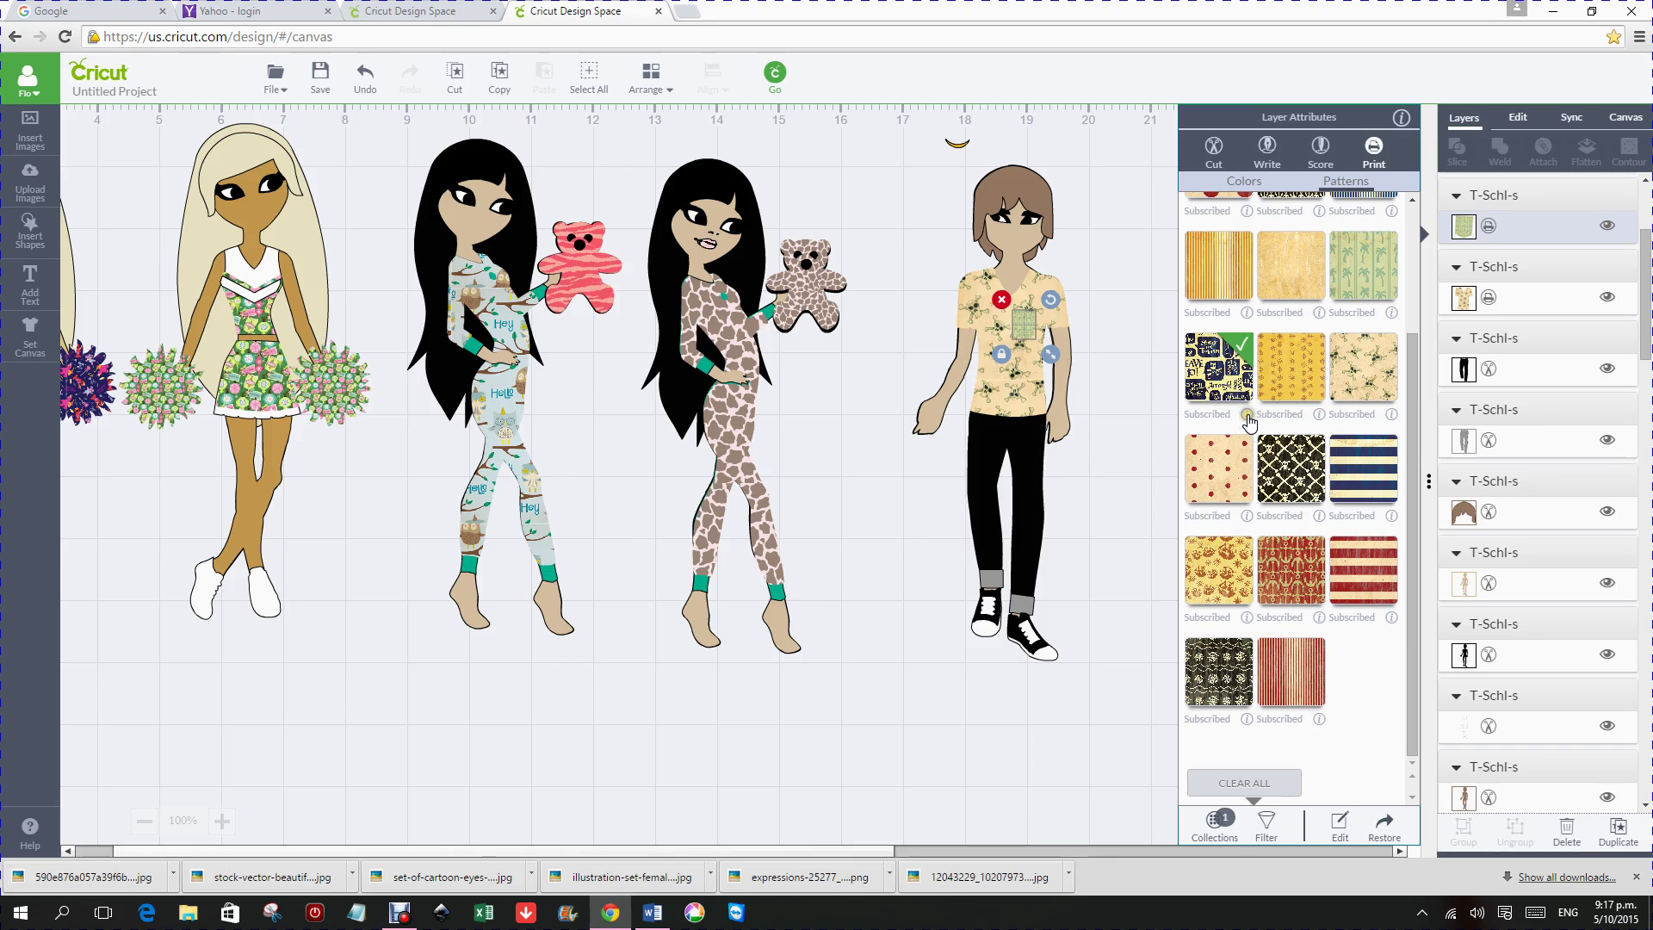
left_click(1247, 416)
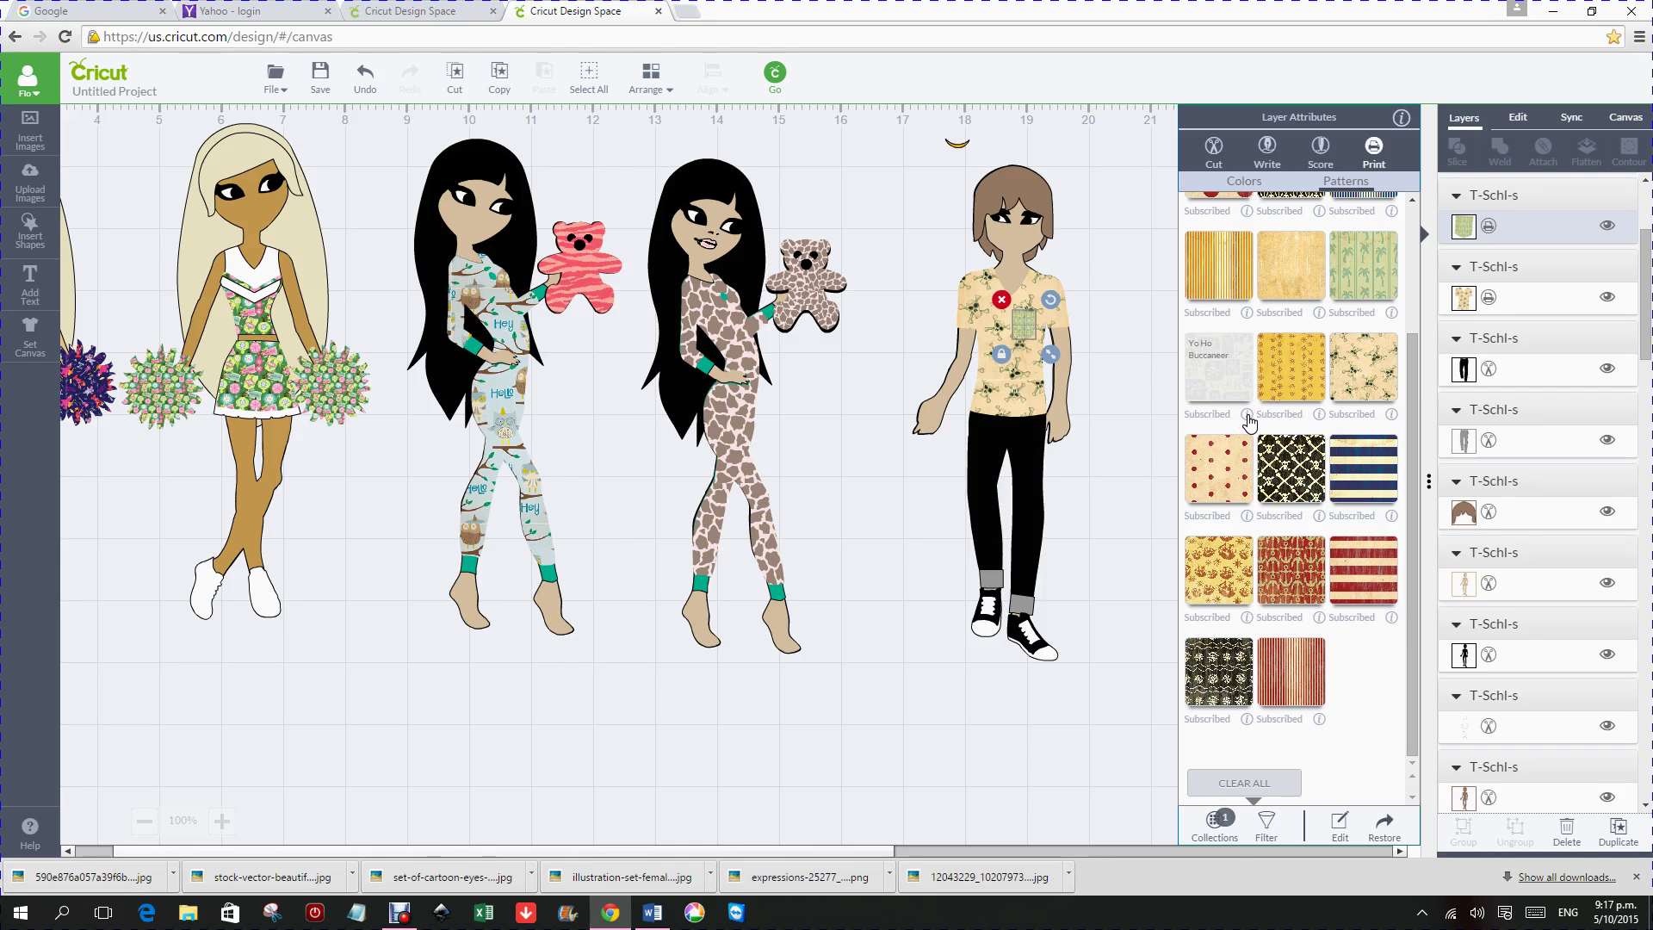
left_click(1247, 416)
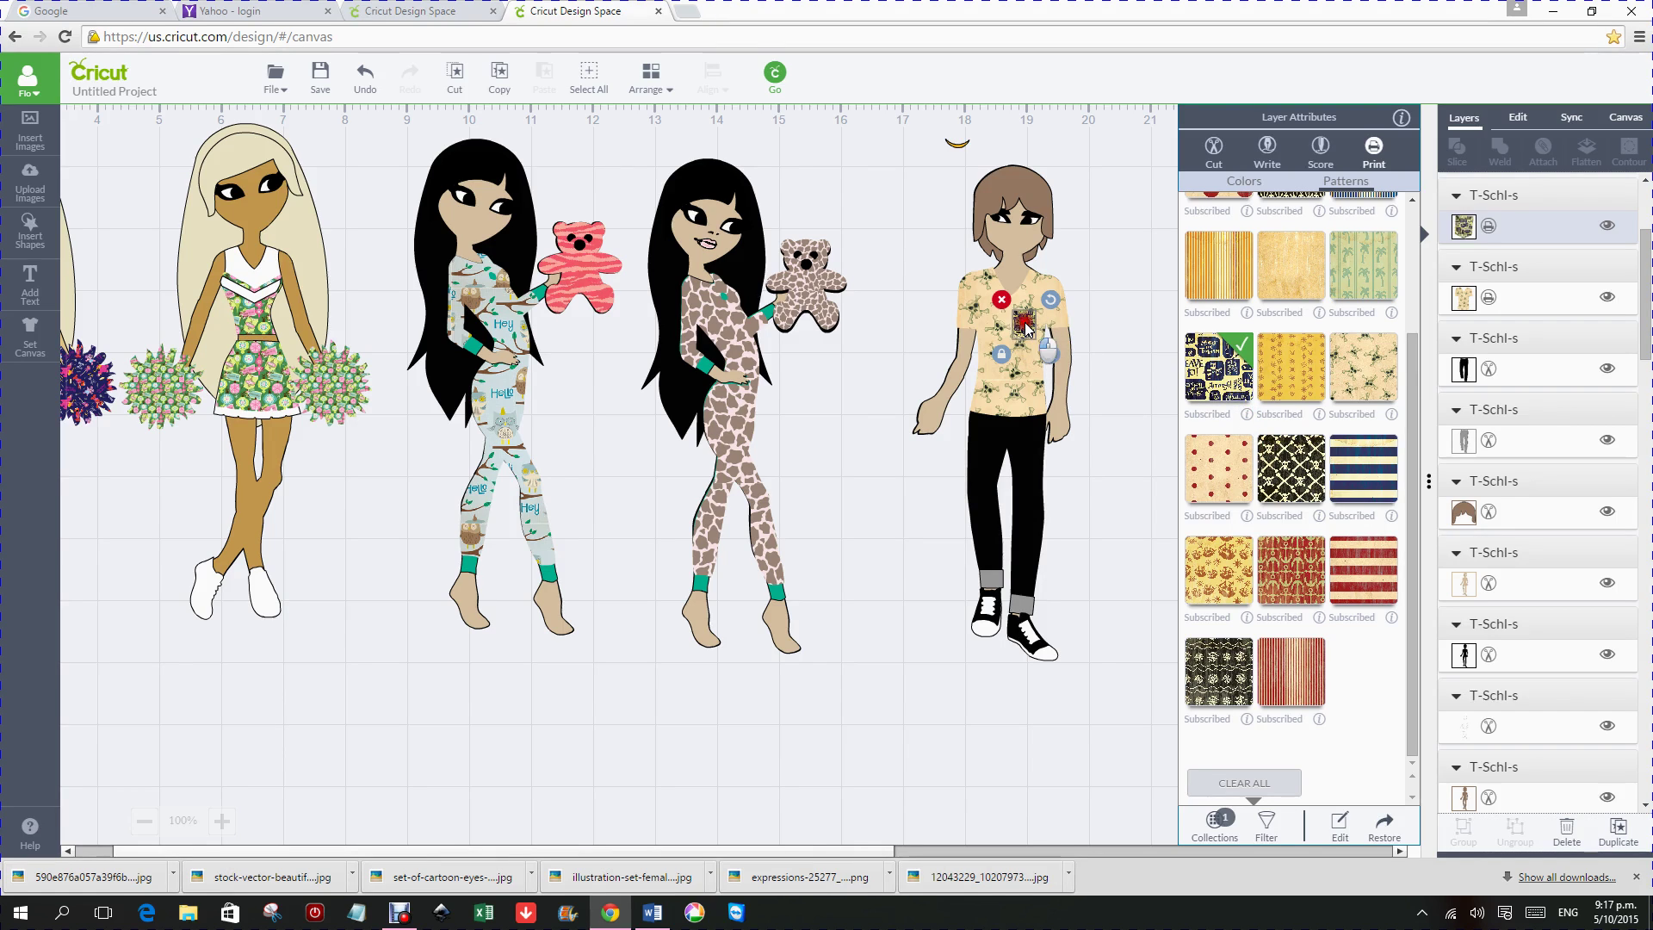
left_click_drag(1025, 328, 1032, 332)
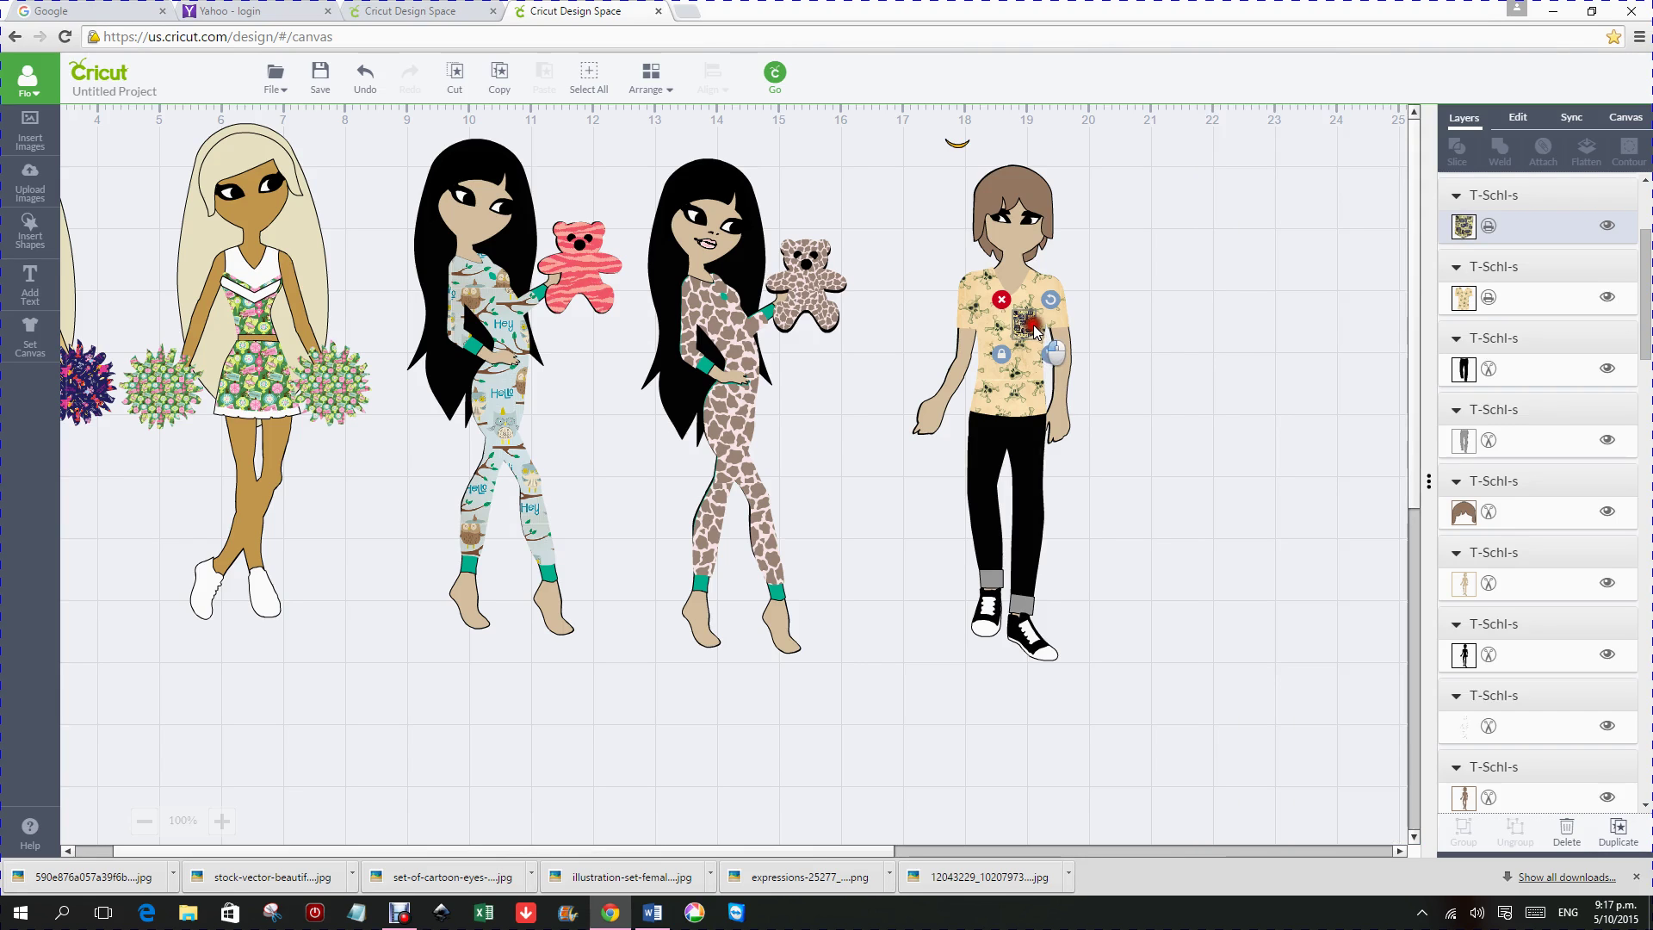
left_click(1046, 333)
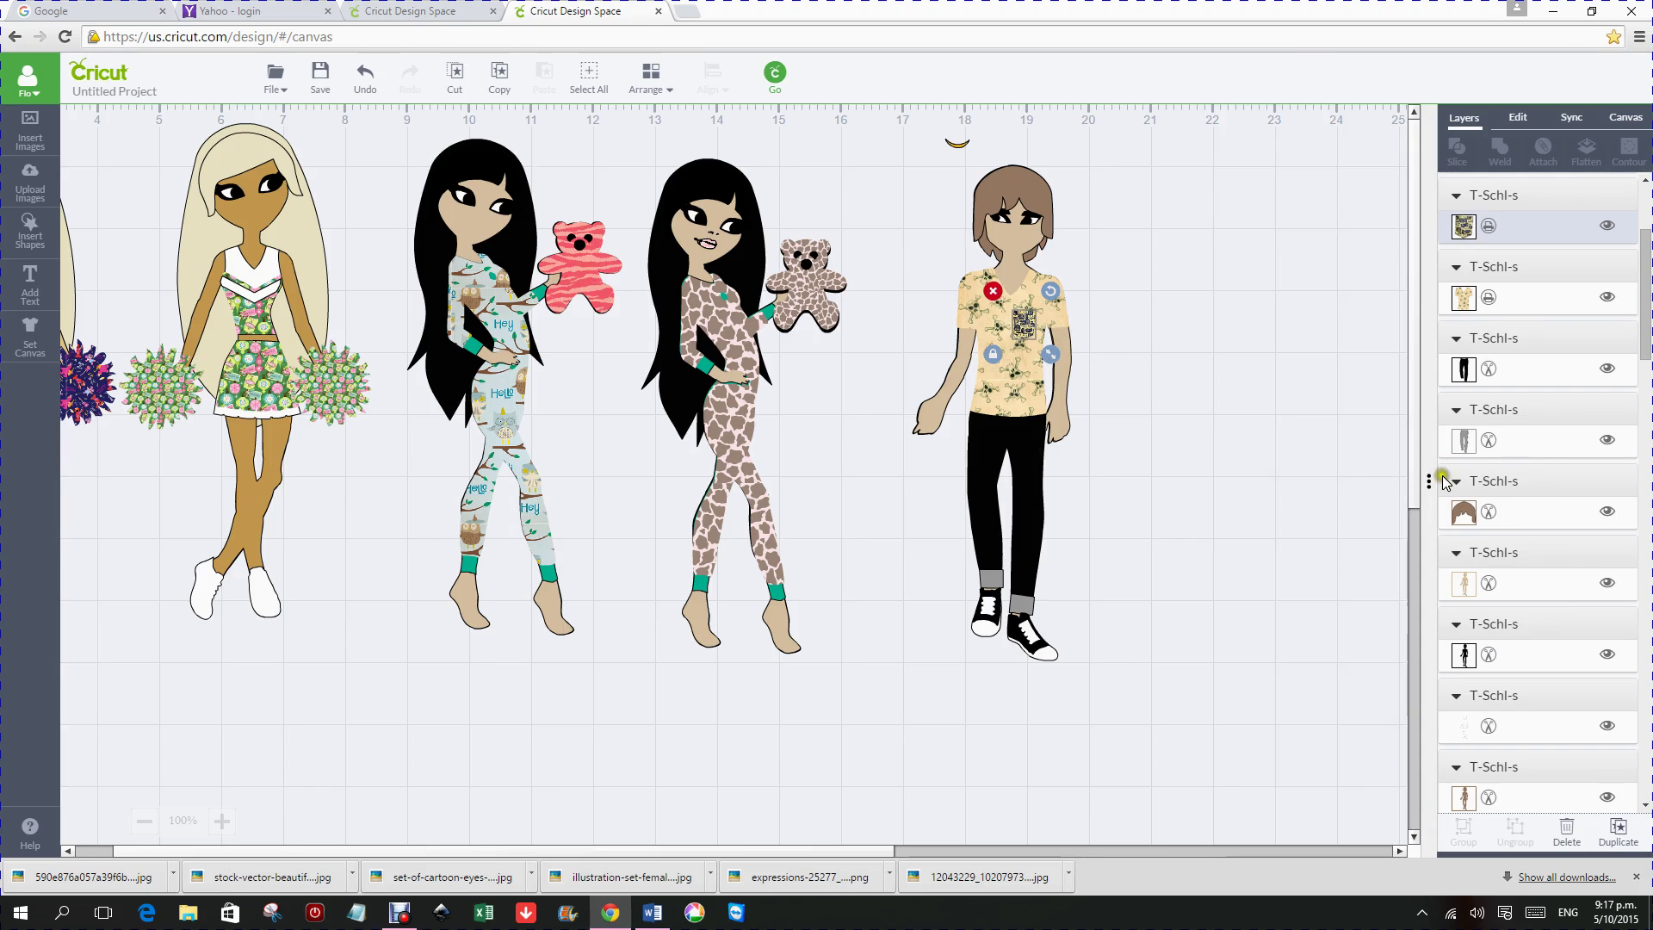
left_click(1466, 222)
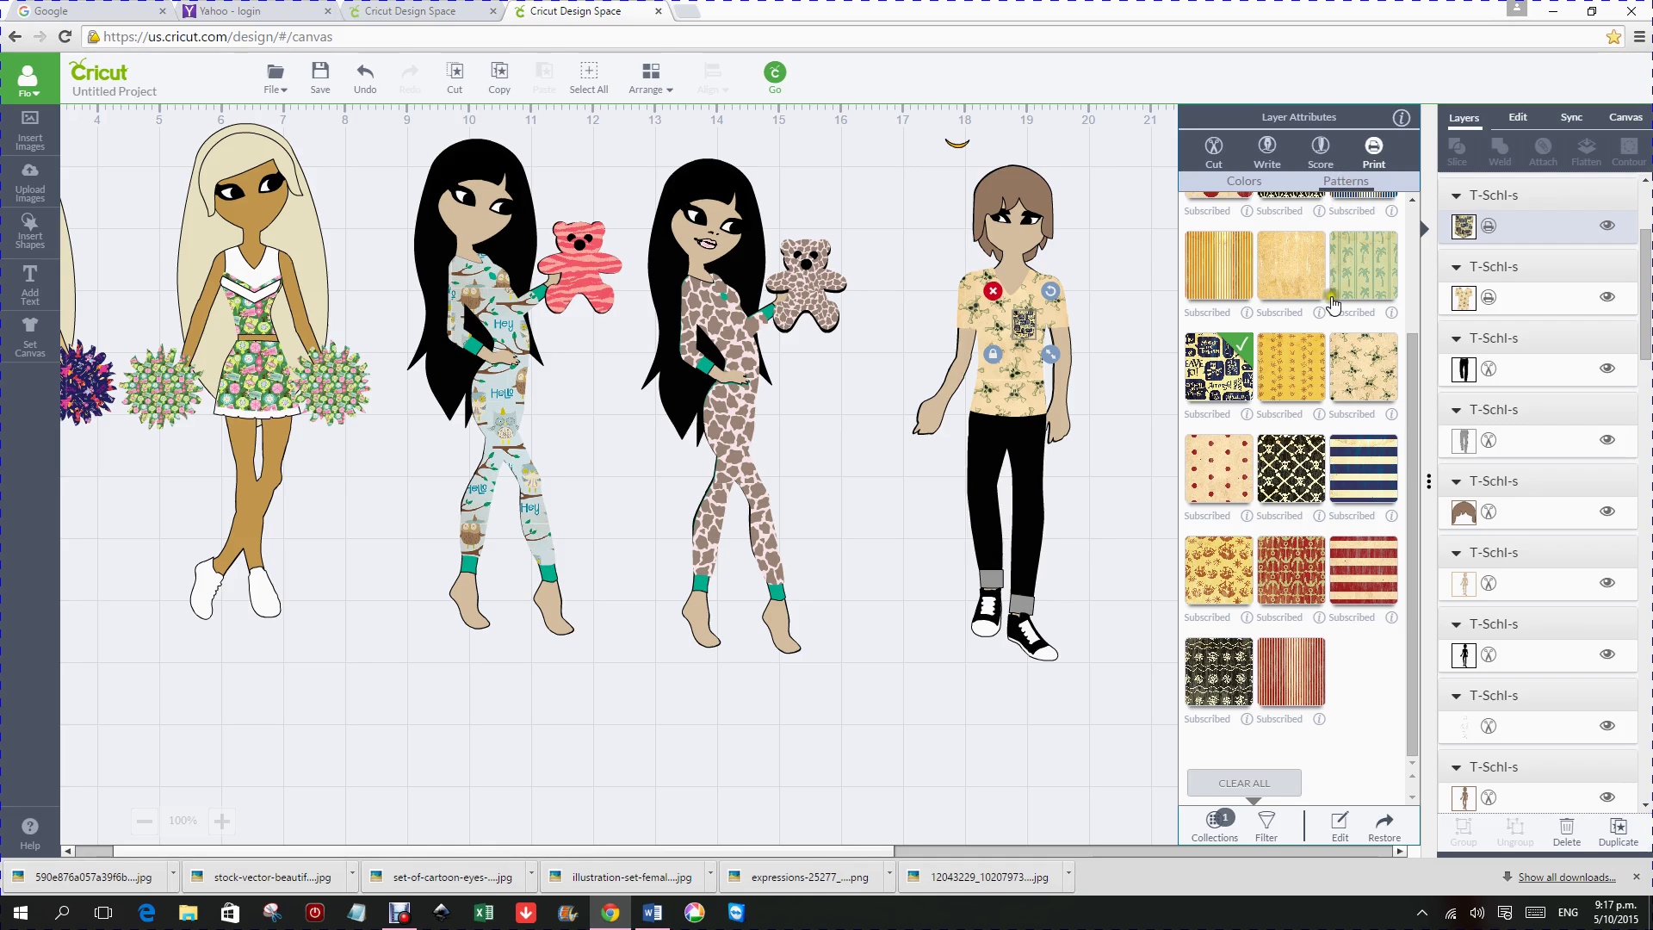
Step: Scale the pocket's navy Yo Ho pattern up to 270% and deselect the shirt
left_click(1340, 824)
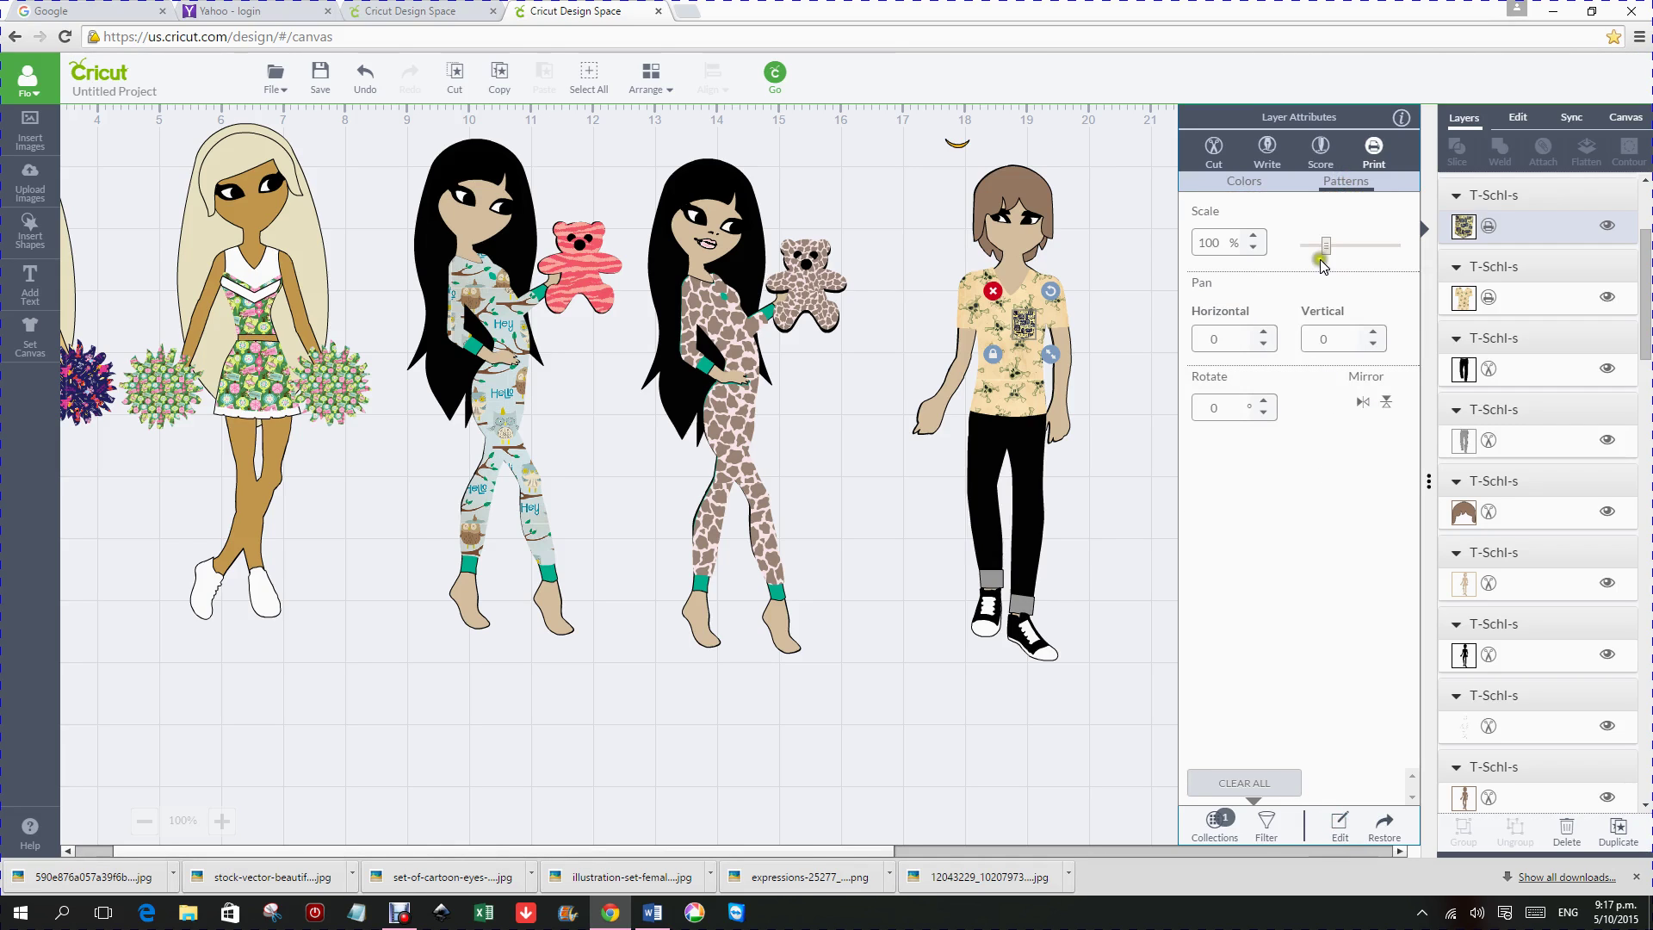
left_click_drag(1326, 252, 1315, 254)
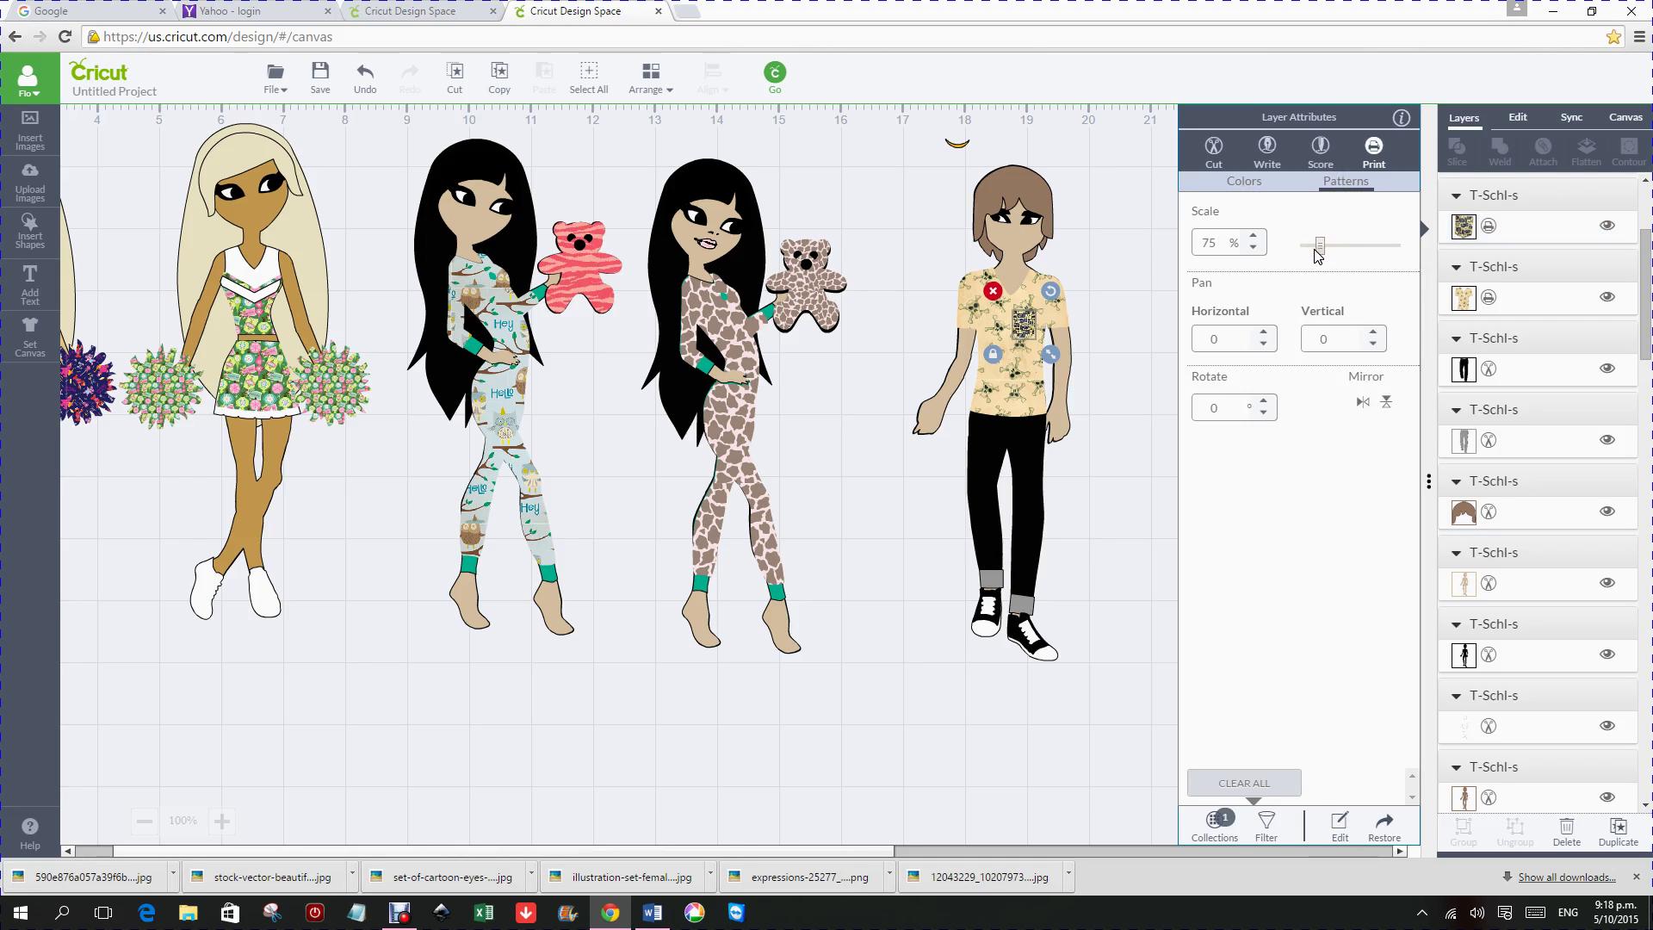
left_click(1355, 247)
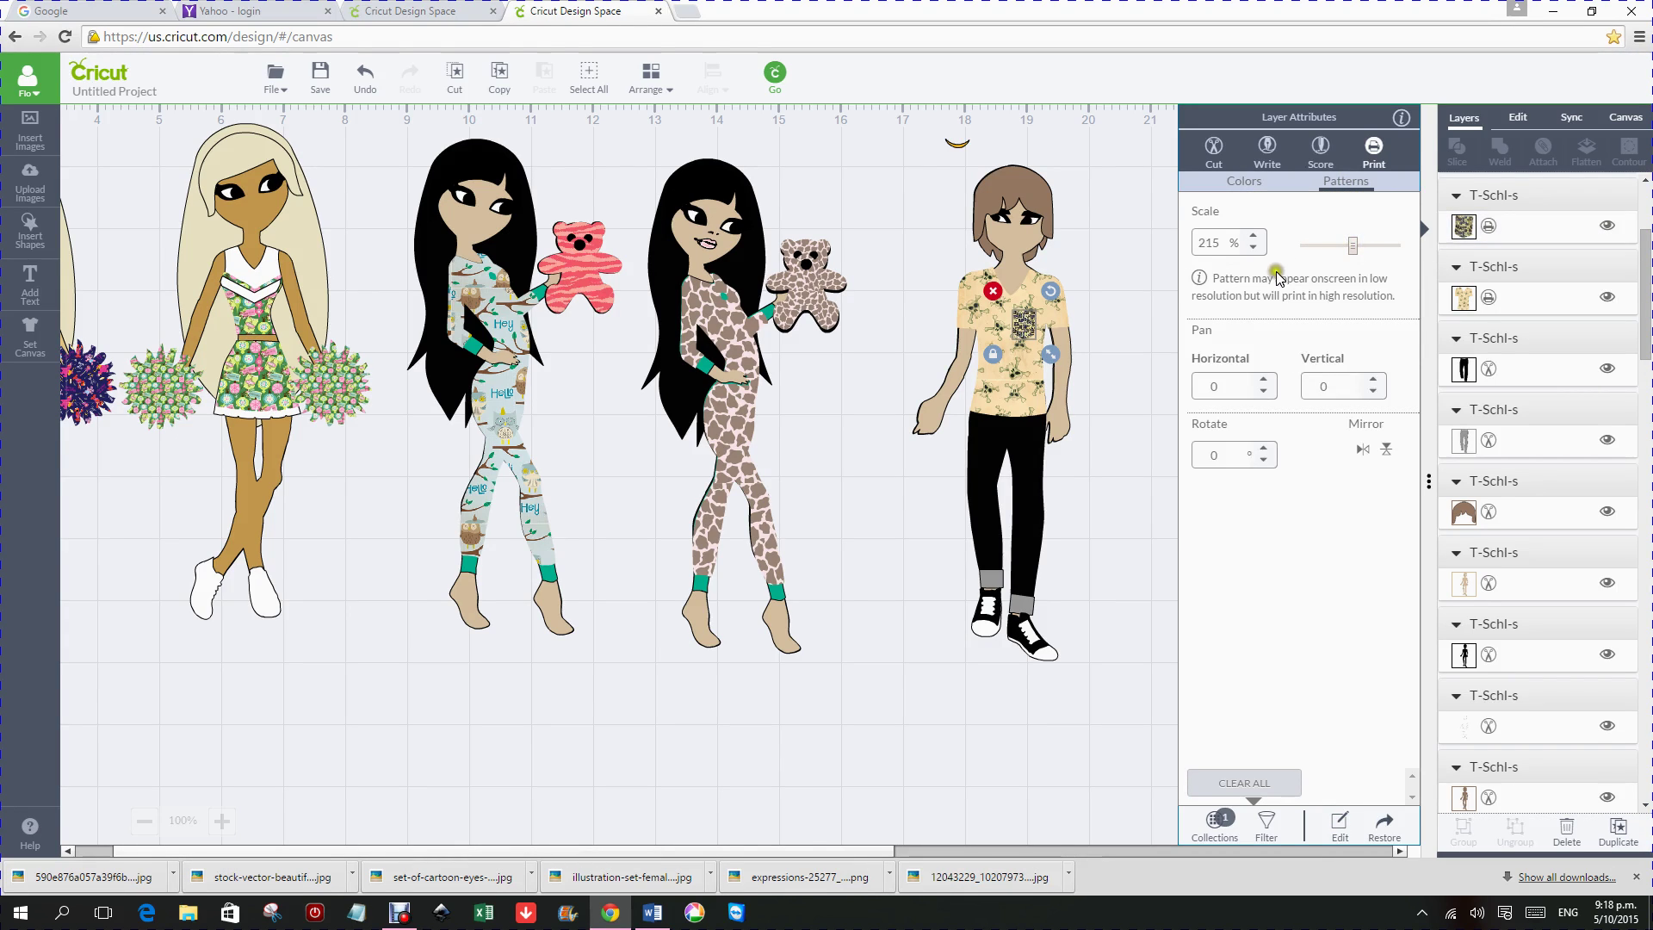
left_click_drag(1353, 250, 1372, 251)
left_click(1366, 249)
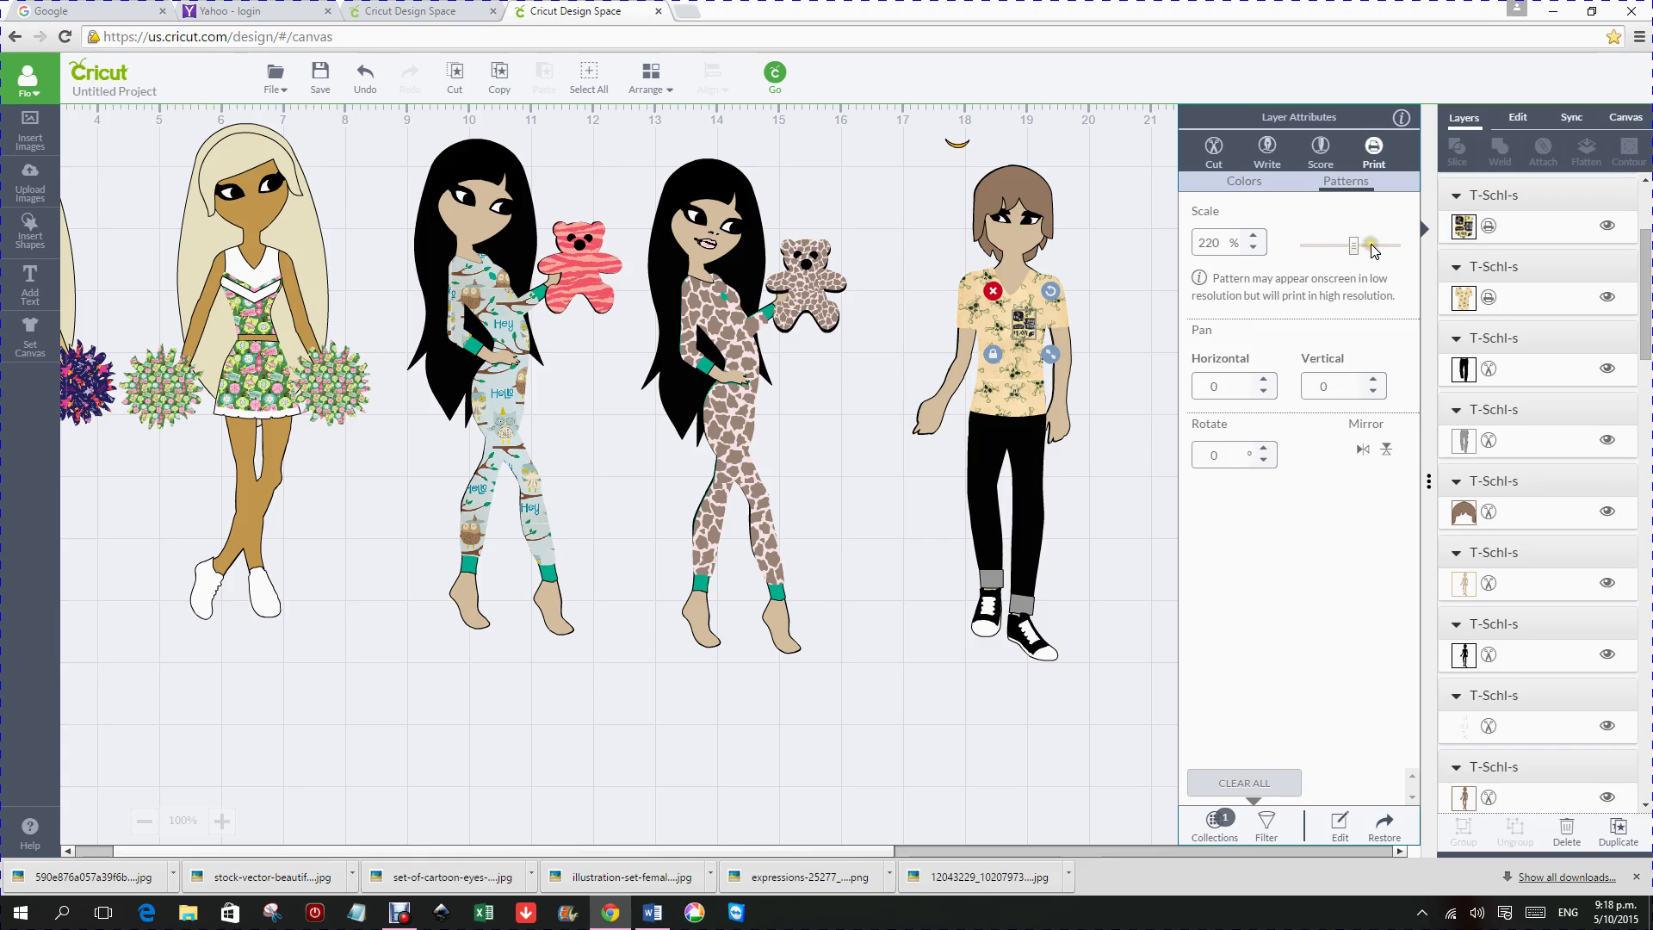
left_click_drag(1360, 250, 1365, 250)
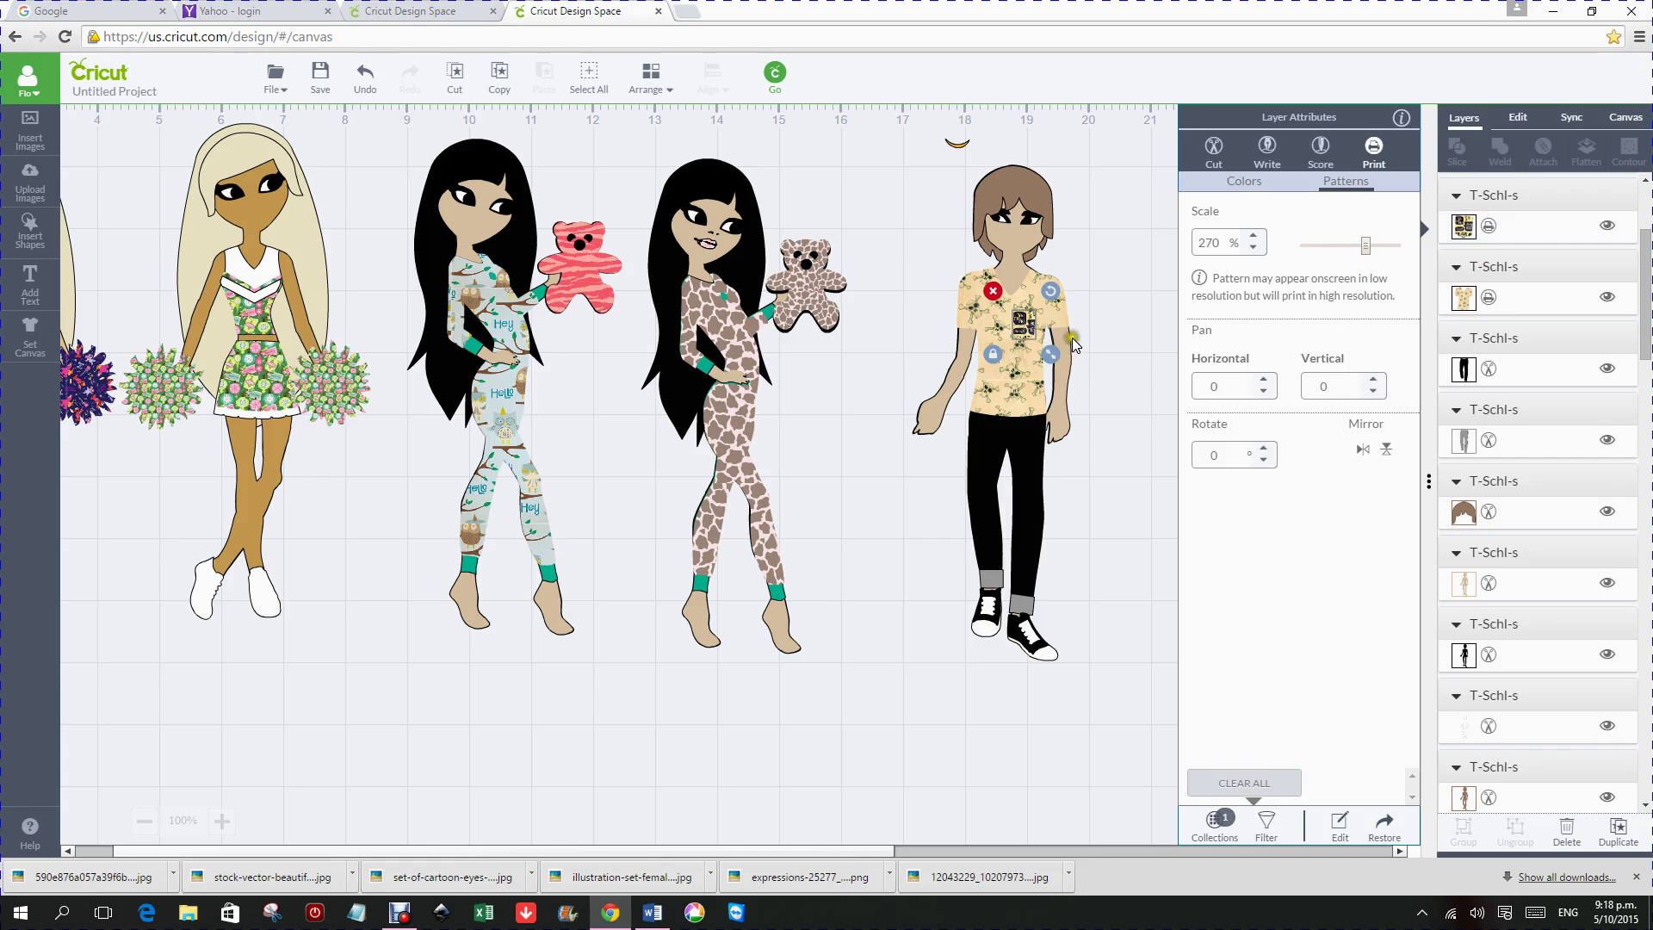
left_click(1038, 339)
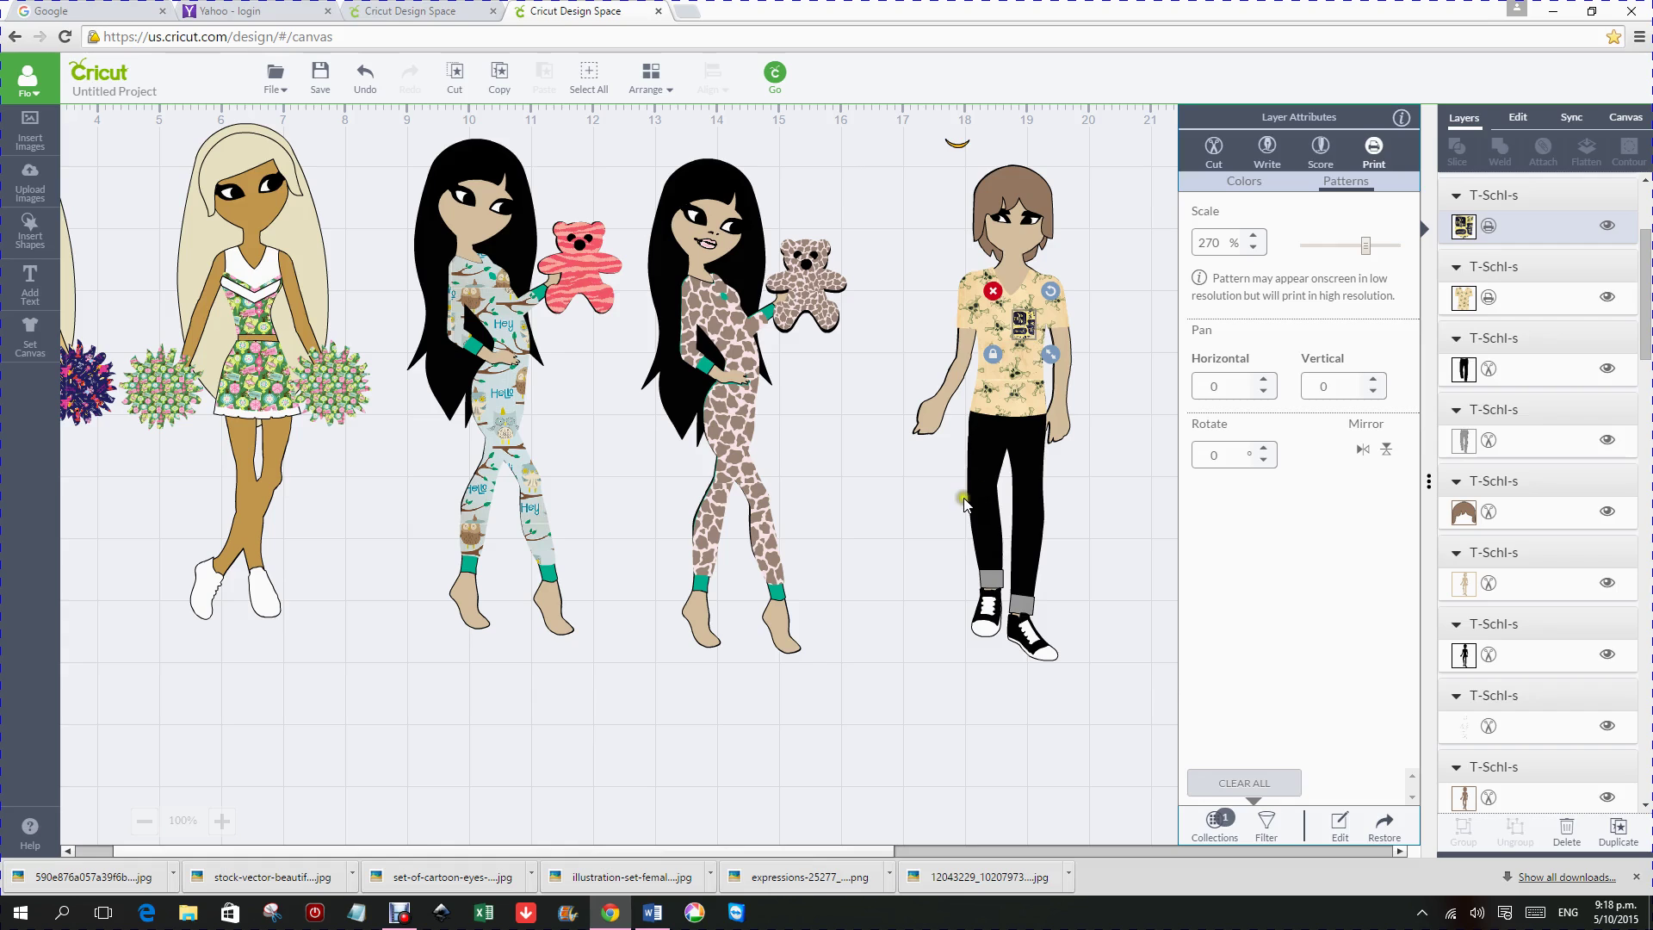
left_click(882, 570)
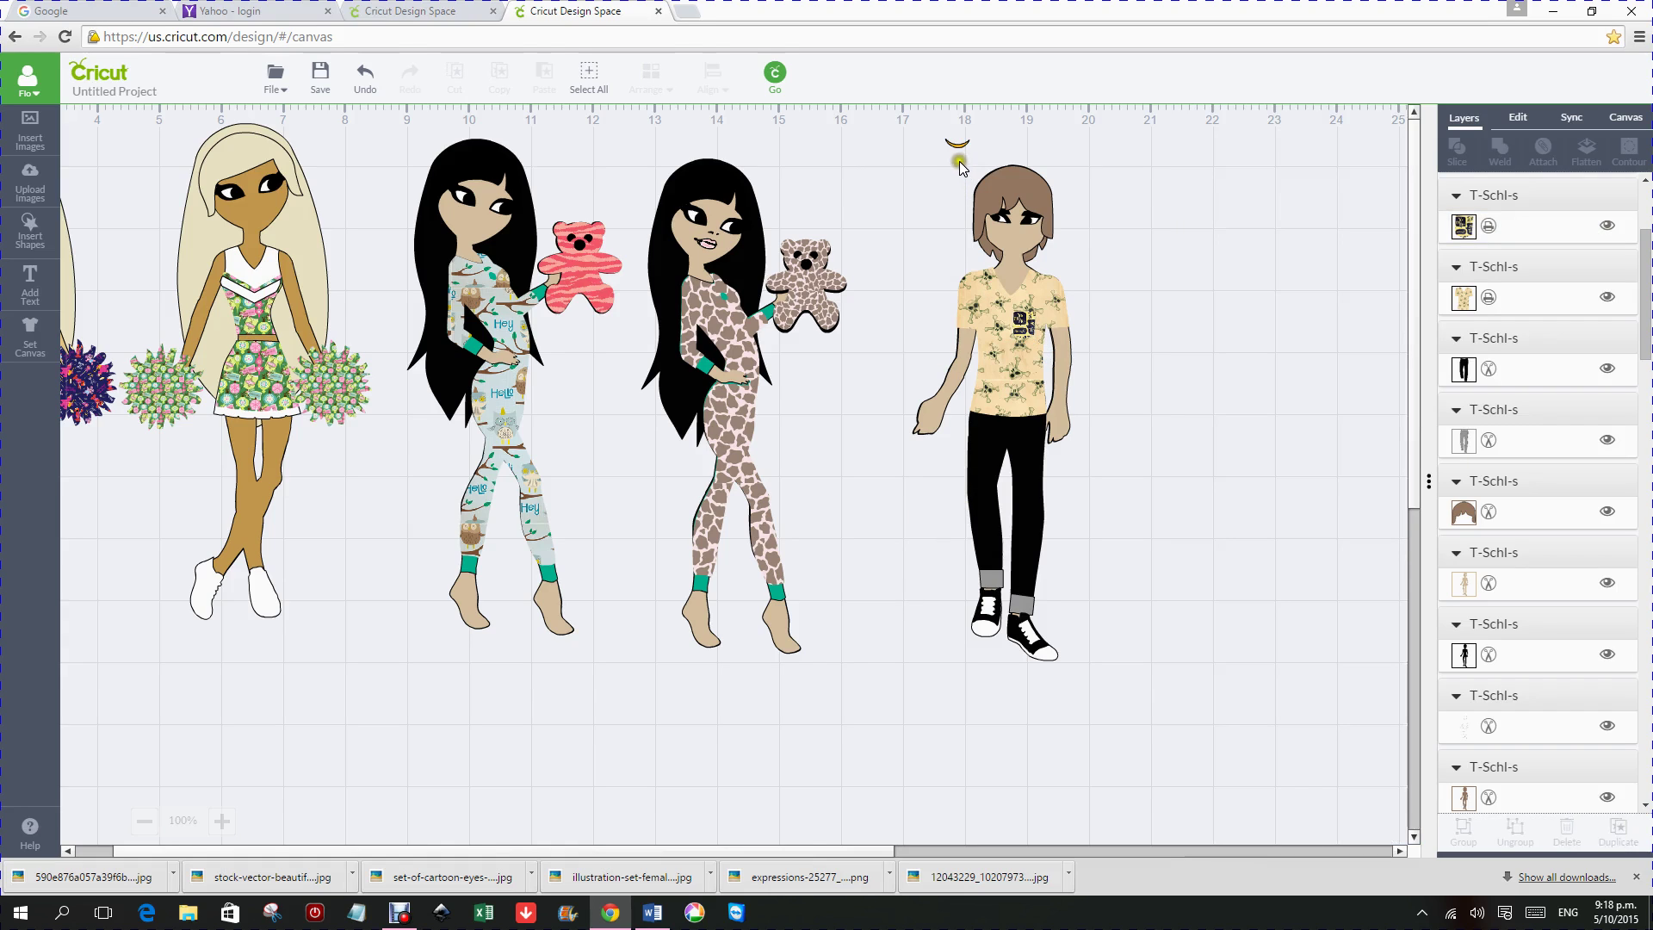
Step: Move the crescent mouth piece to the front and position it on the boy's face as a smile
left_click_drag(953, 146, 917, 184)
left_click(652, 77)
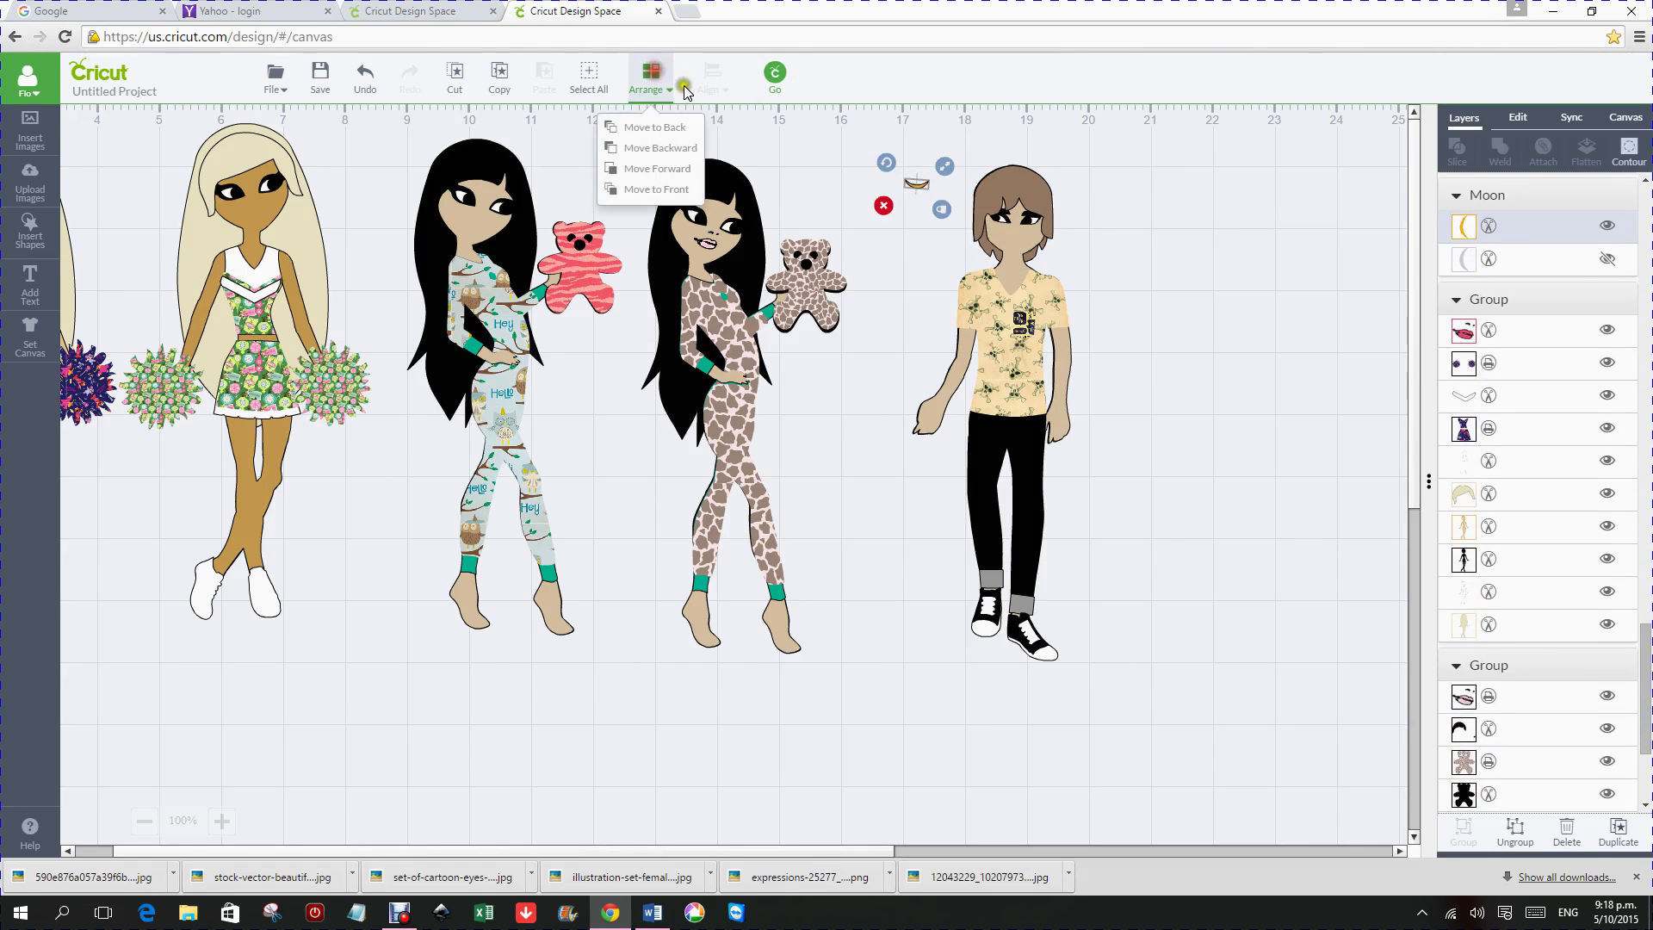
left_click(622, 189)
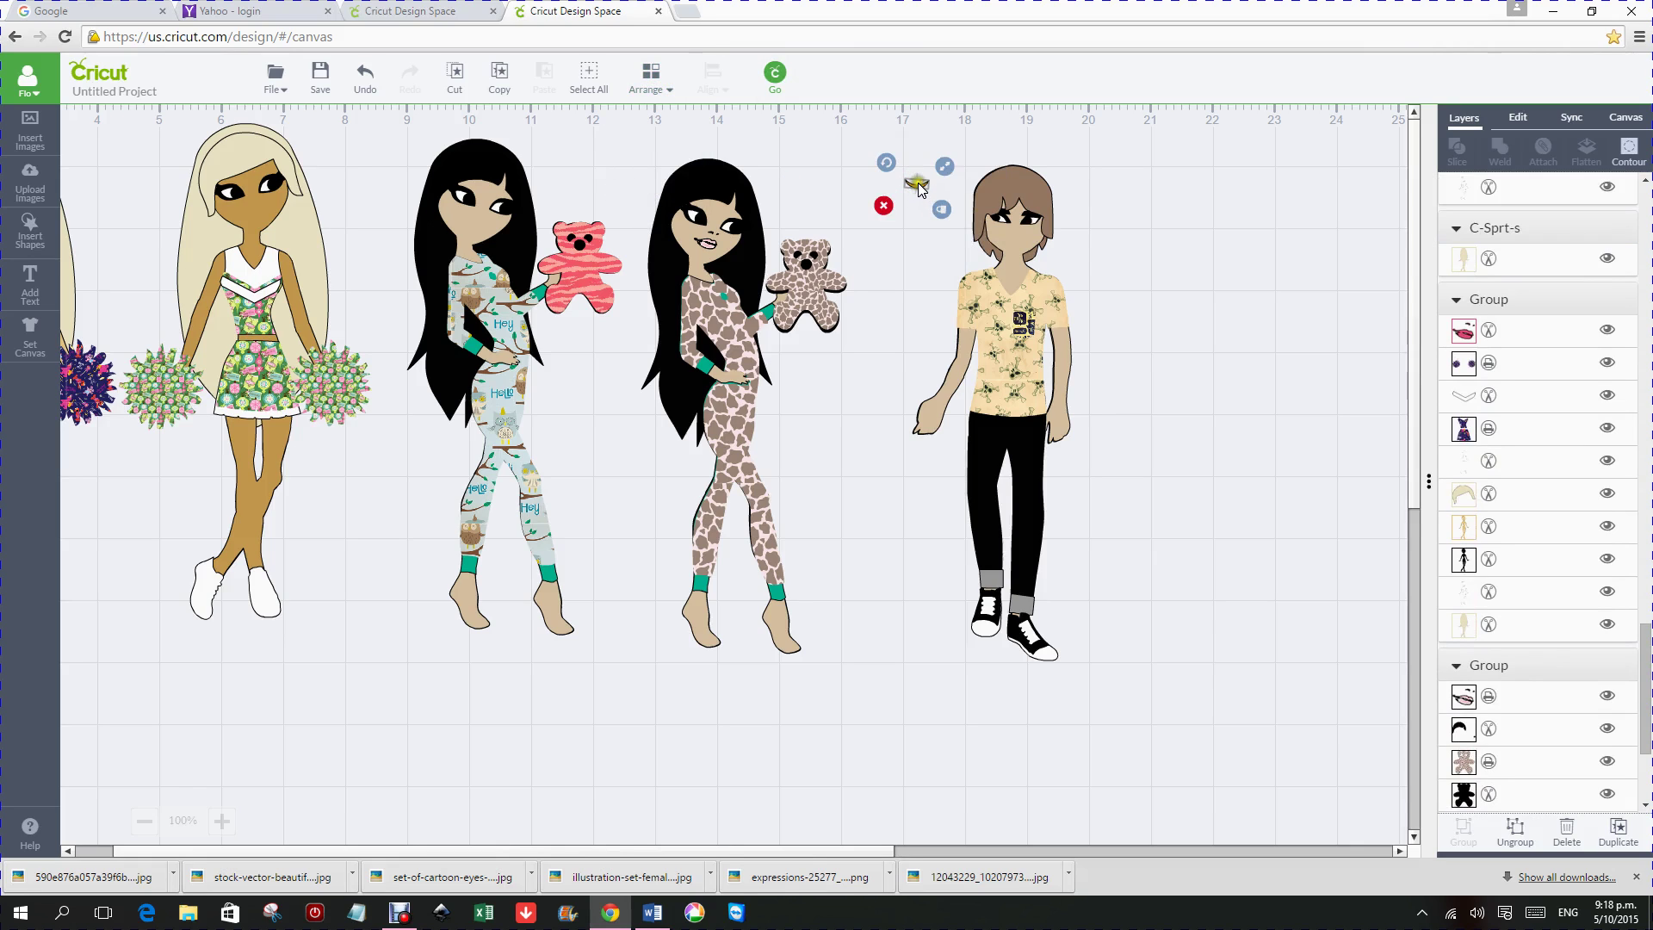
left_click_drag(916, 182, 1017, 245)
left_click(1108, 245)
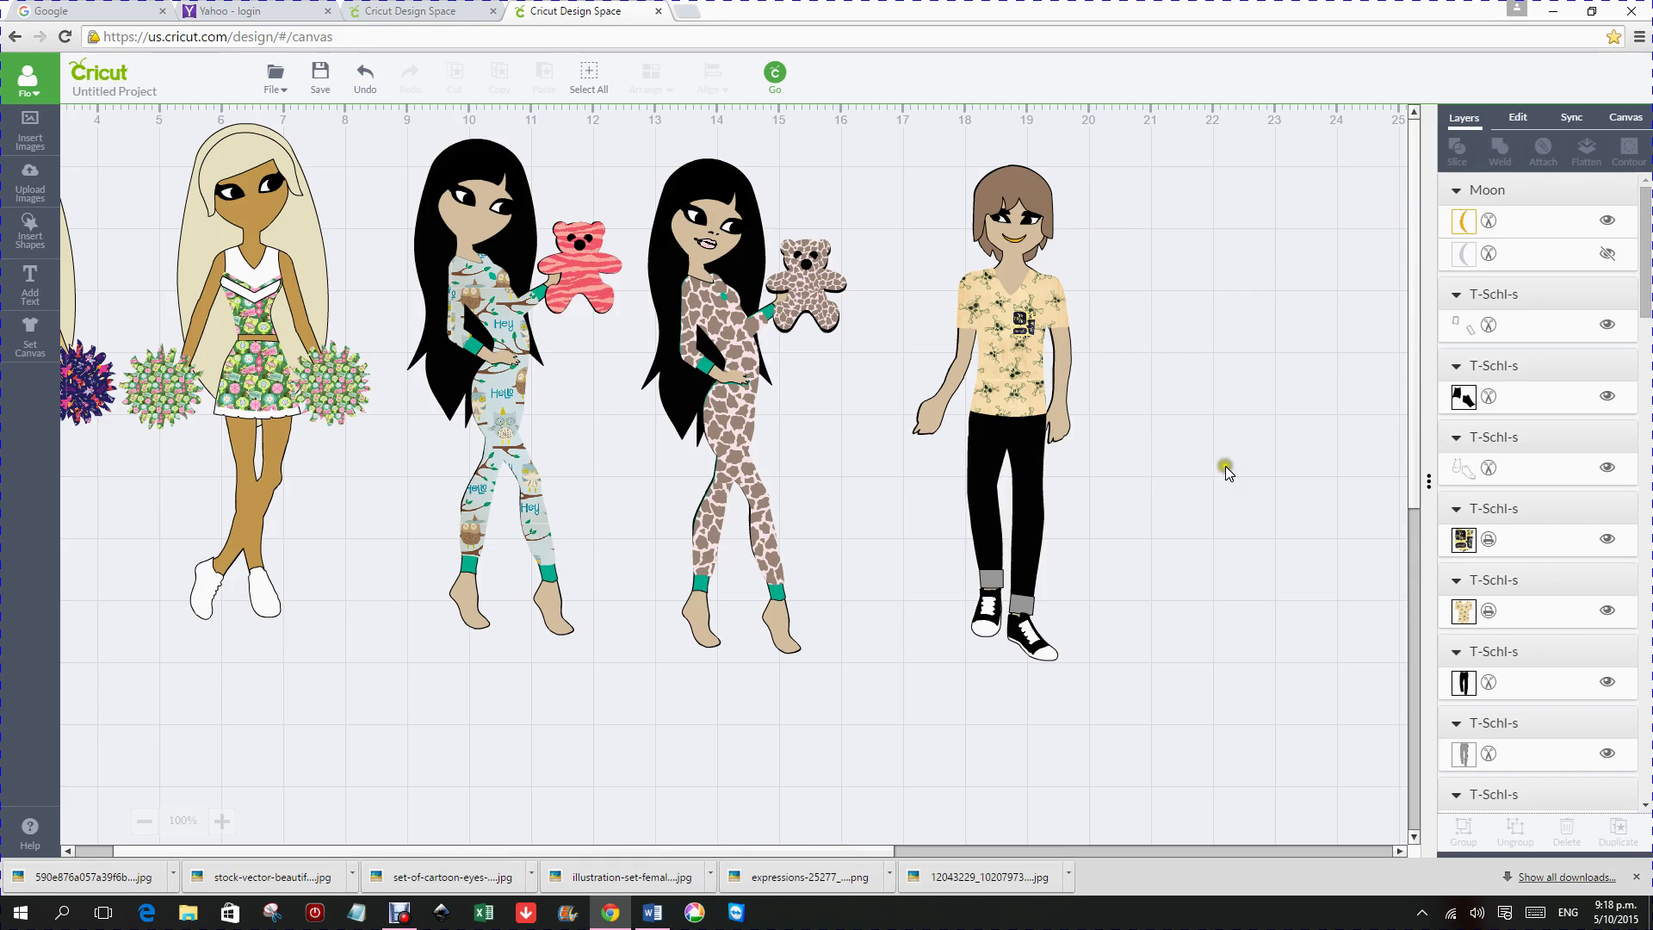
Step: Group all the boy's pieces and flatten them into one printable set
left_click_drag(880, 140, 1169, 775)
left_click(1463, 828)
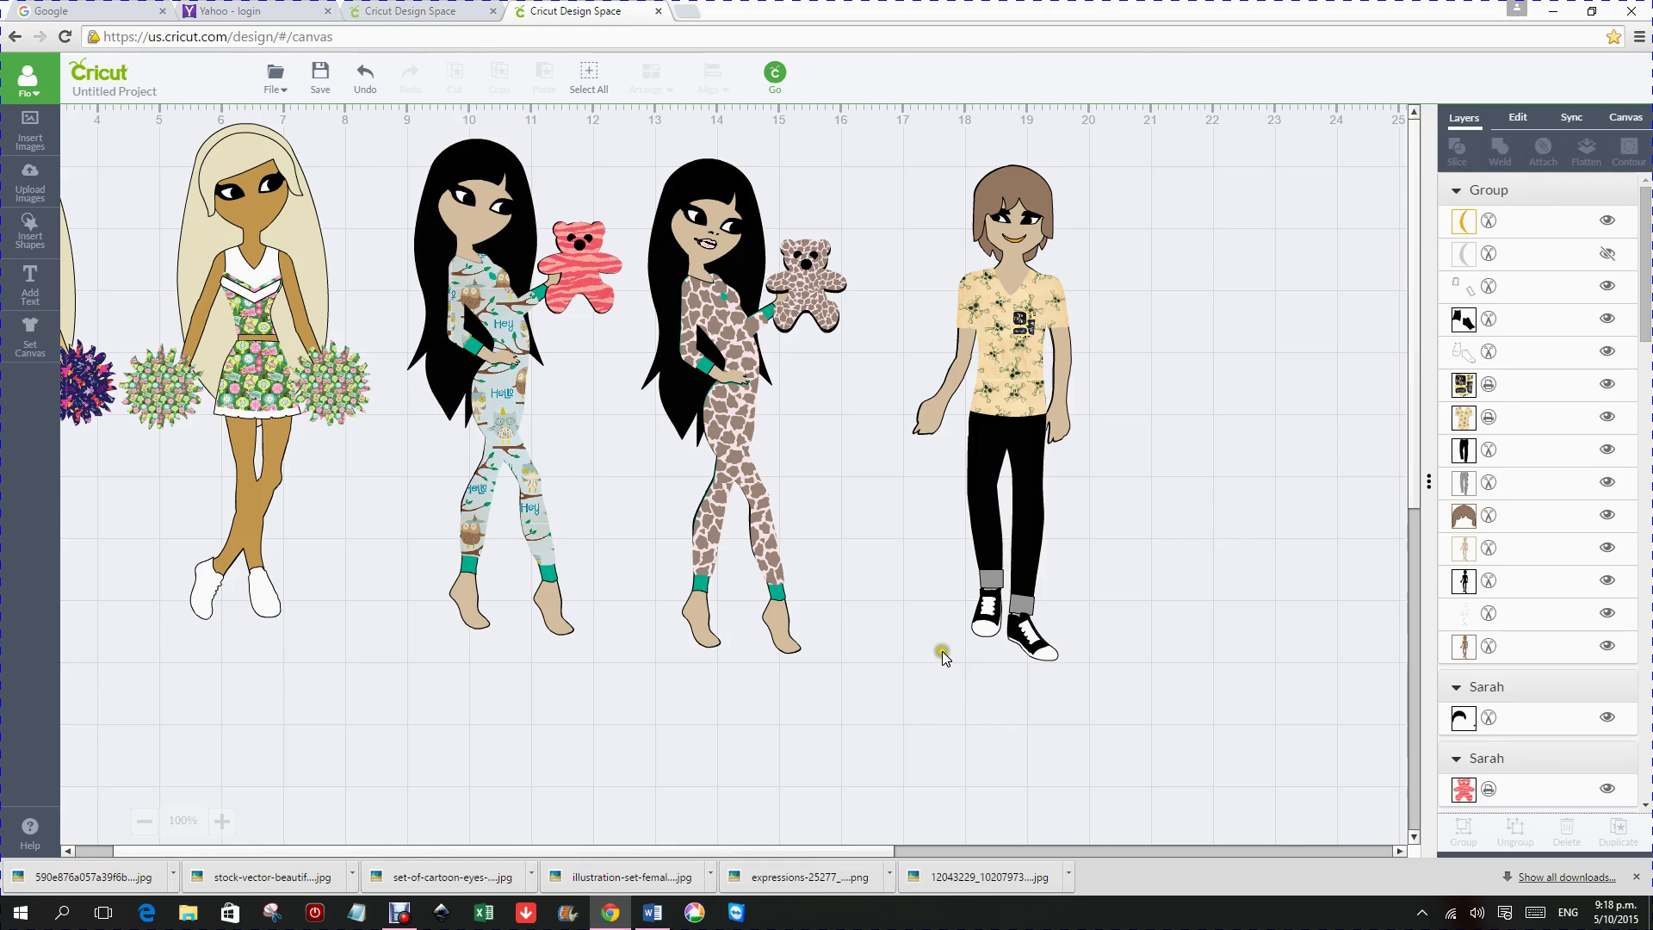
left_click(1024, 310)
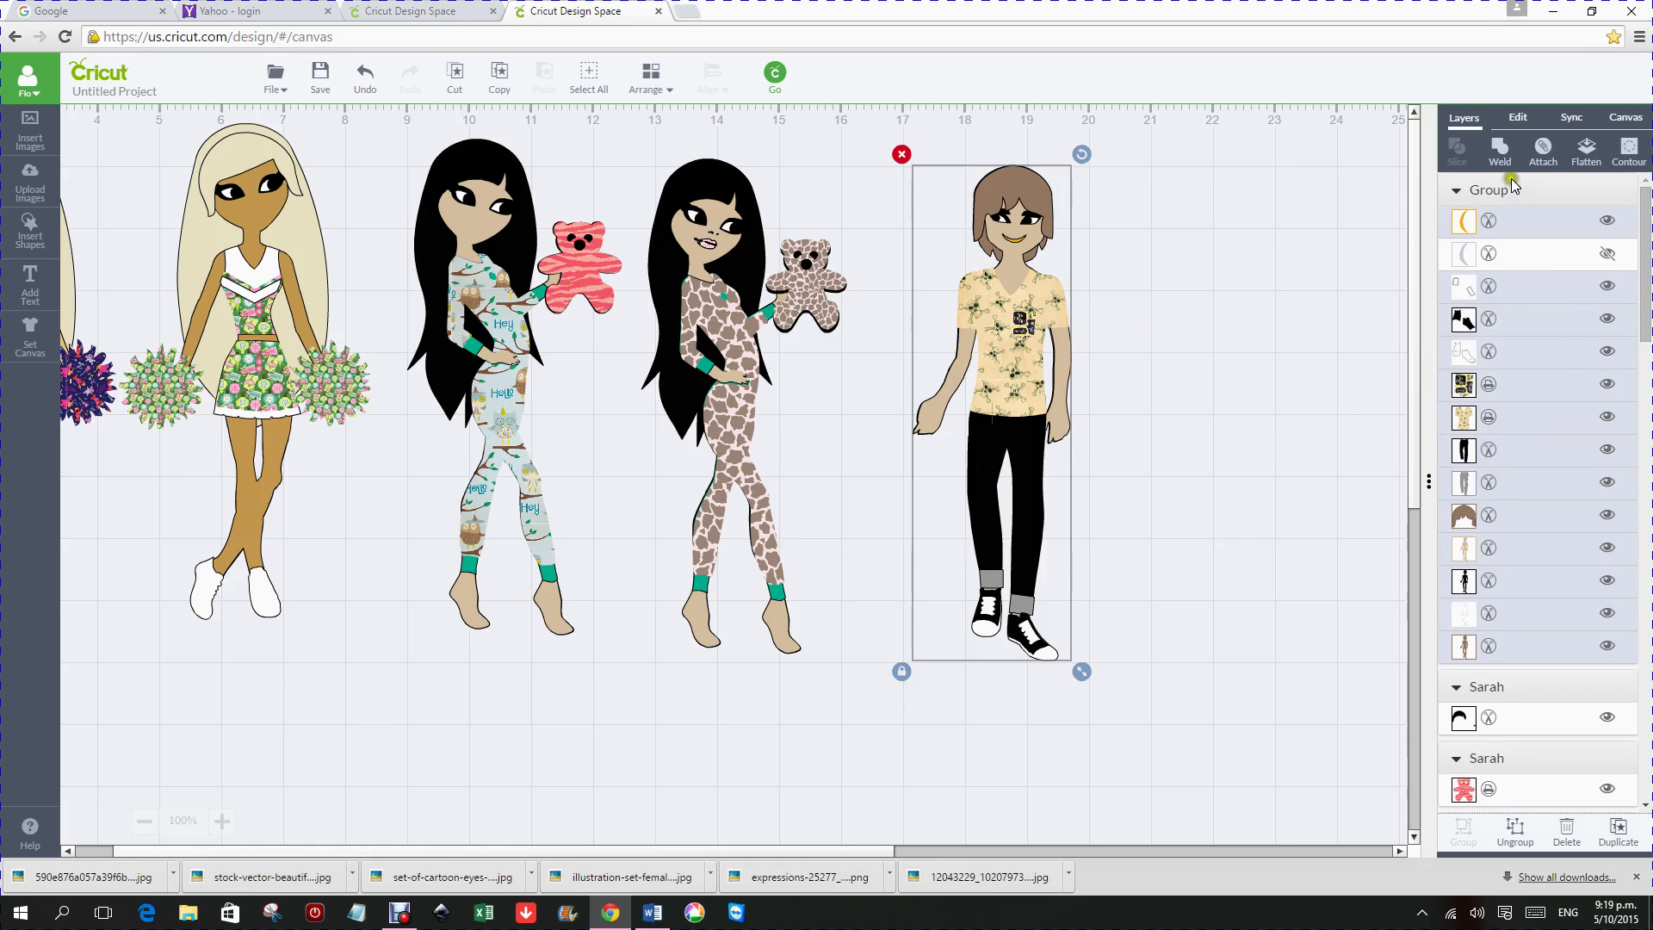
left_click(1589, 151)
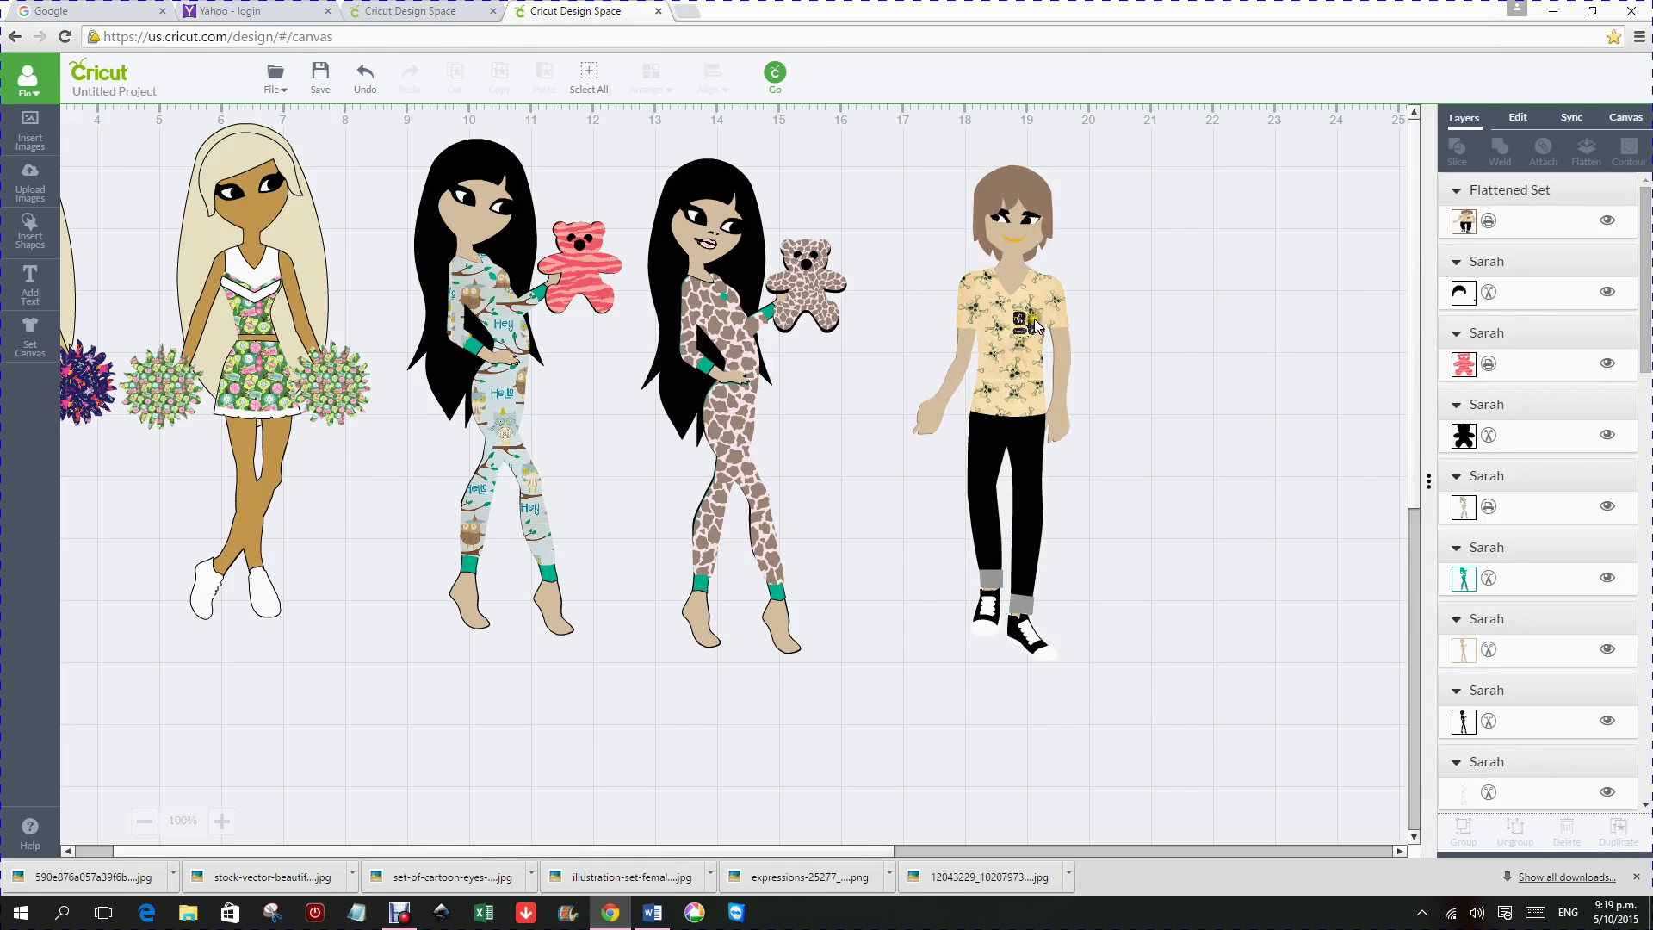
Step: Flatten the giraffe-print pyjama girl with her teddy into a single printable image
left_click(704, 314)
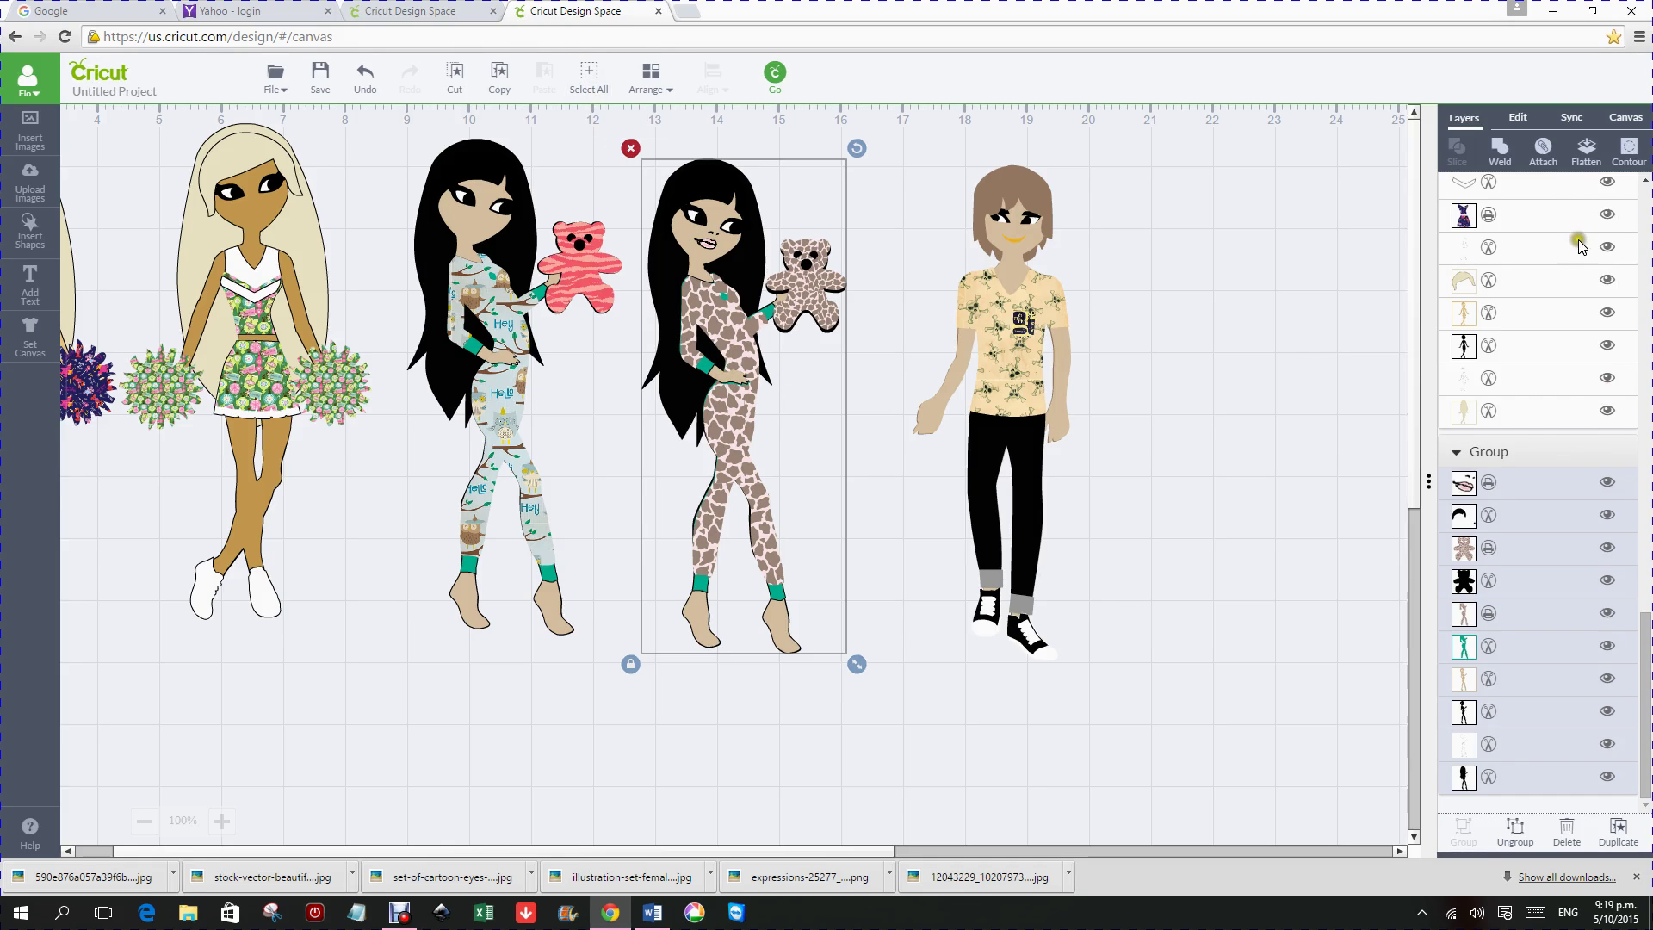
left_click(1587, 150)
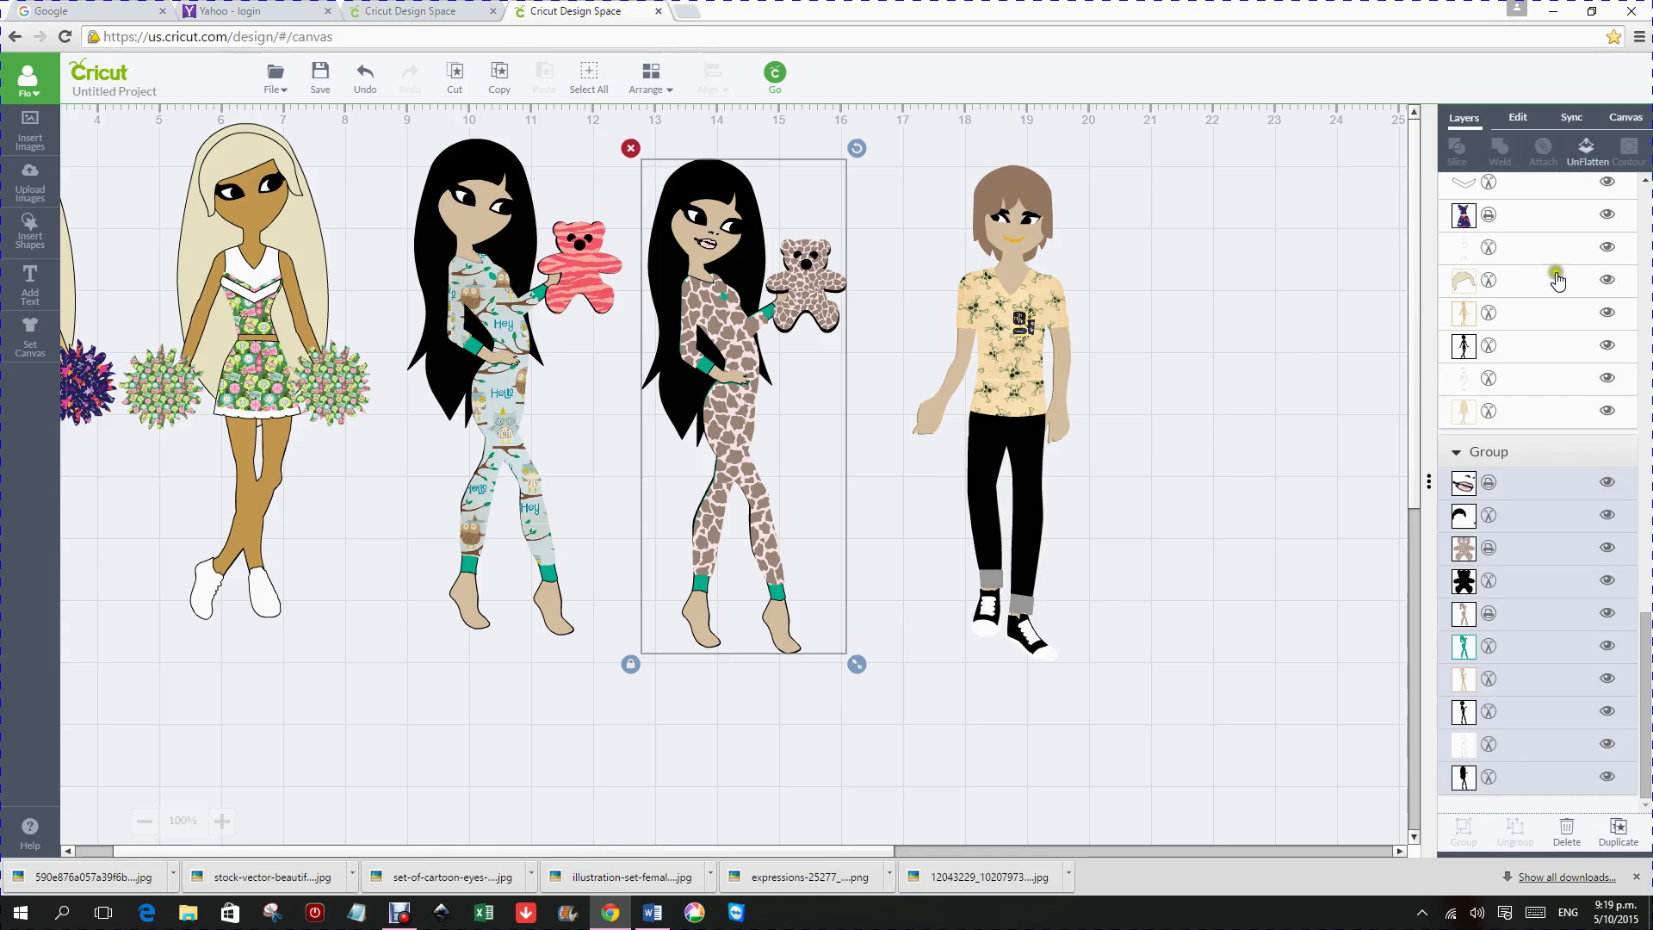
left_click(1373, 446)
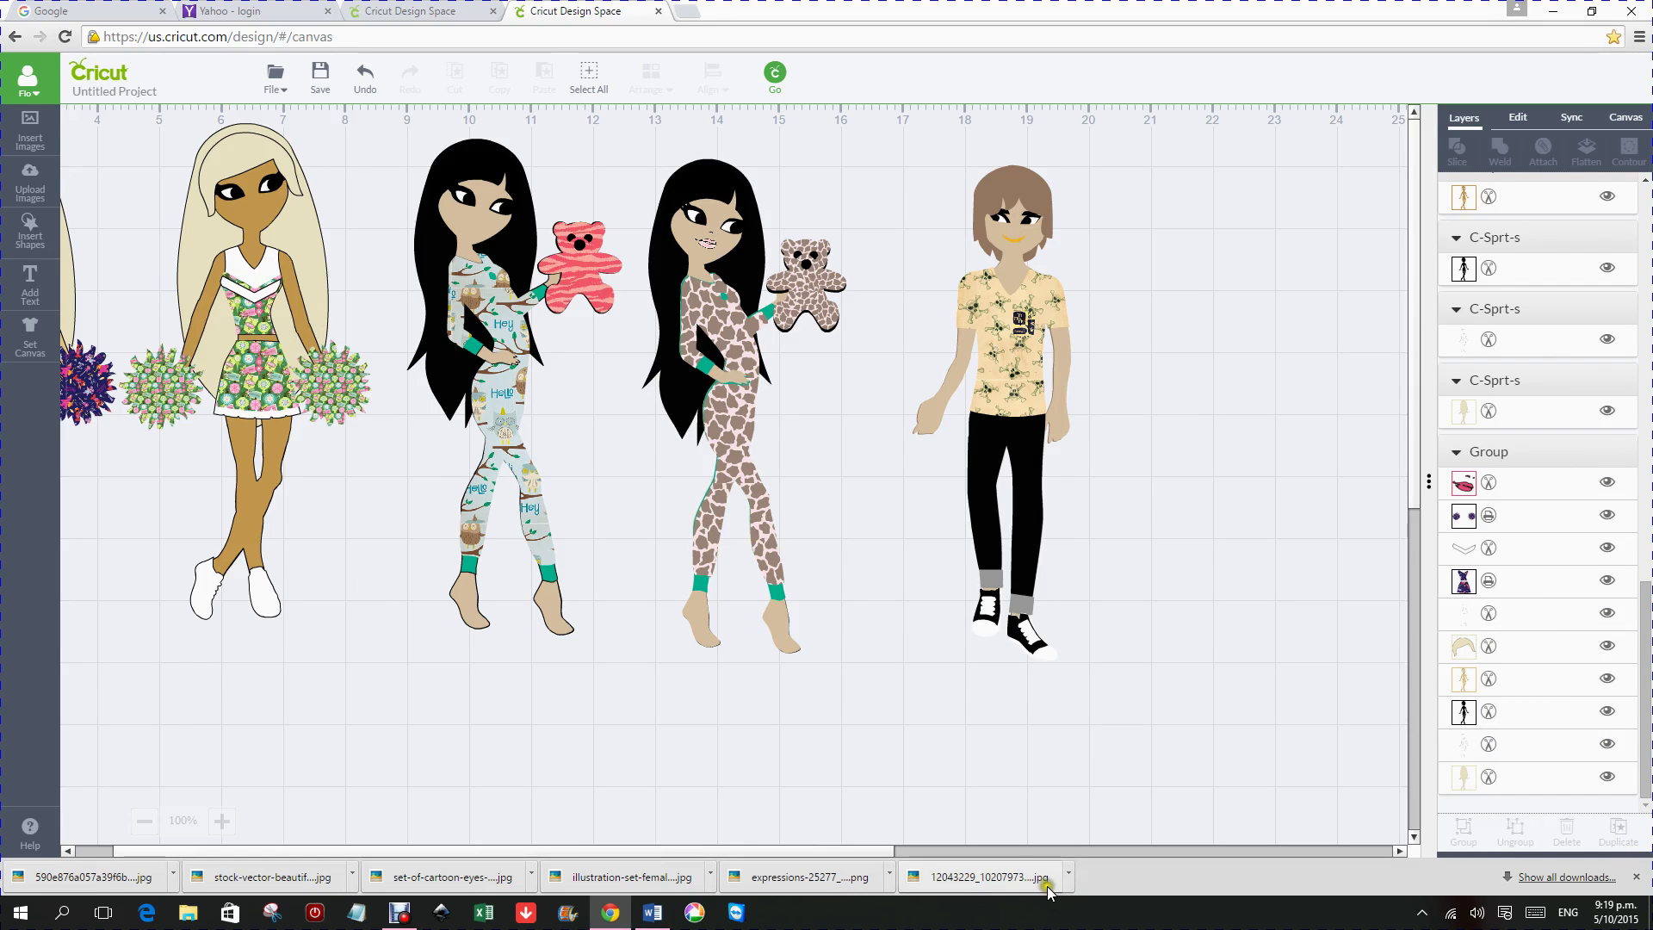
left_click_drag(884, 855, 793, 852)
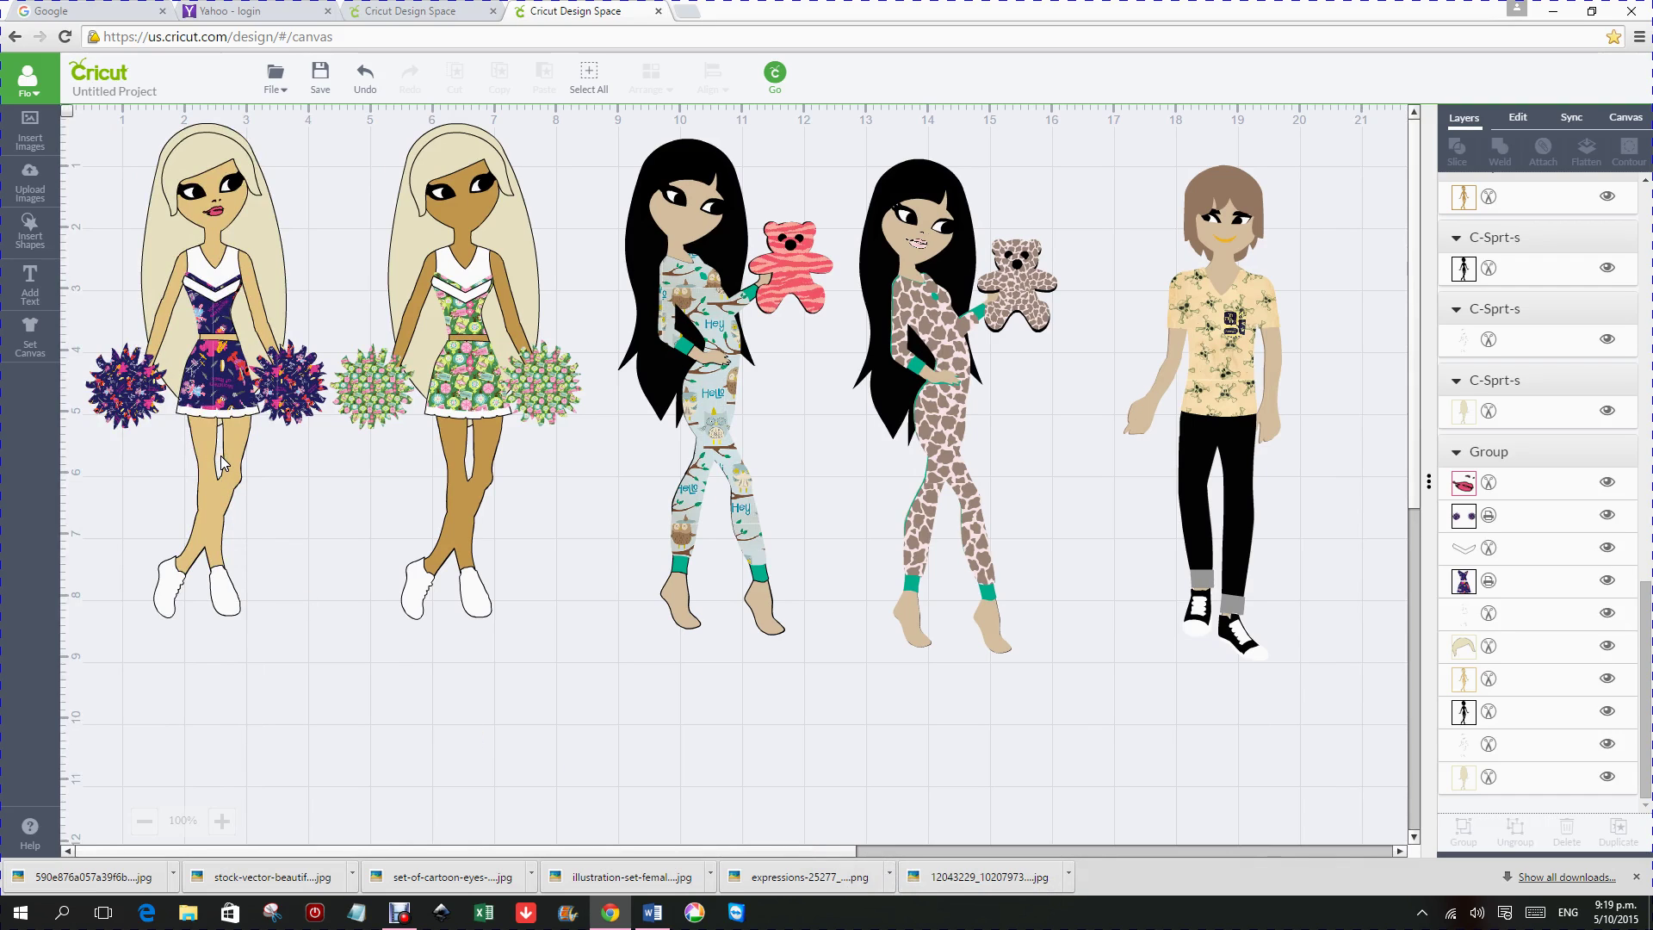
Step: Change the second cheerleader's top layer from cut to print and display its Patterns options
left_click(214, 421)
left_click(255, 355)
left_click(558, 530)
left_click(1153, 233)
left_click(1466, 183)
left_click(1474, 196)
left_click(1465, 196)
left_click(1389, 143)
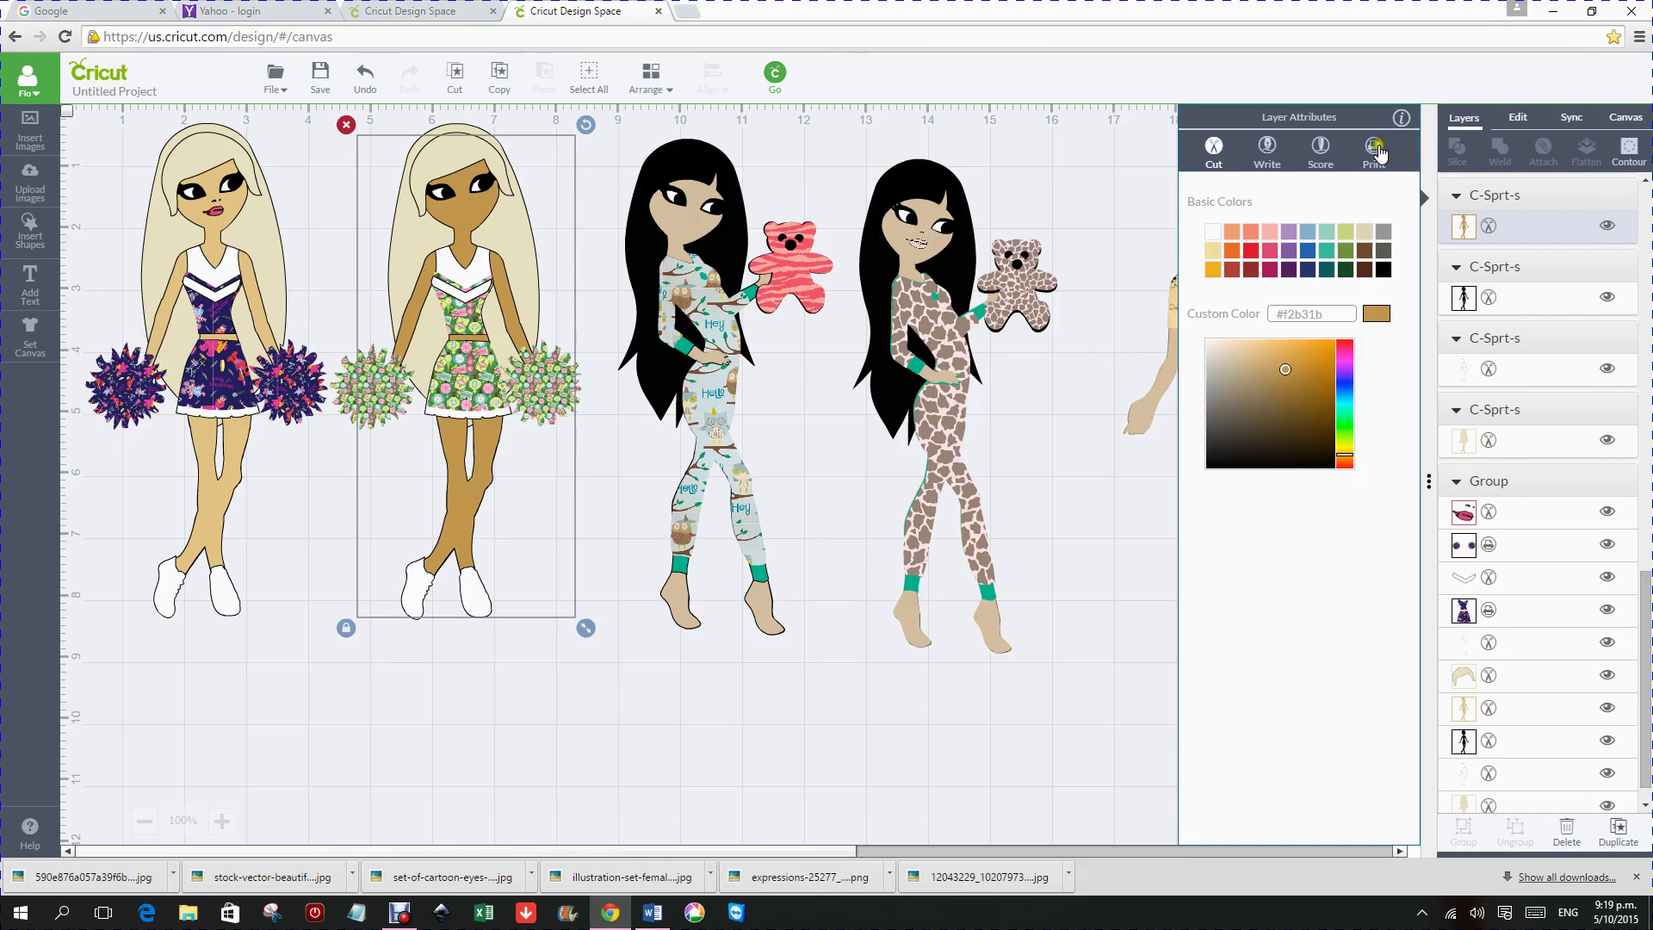
left_click(1375, 149)
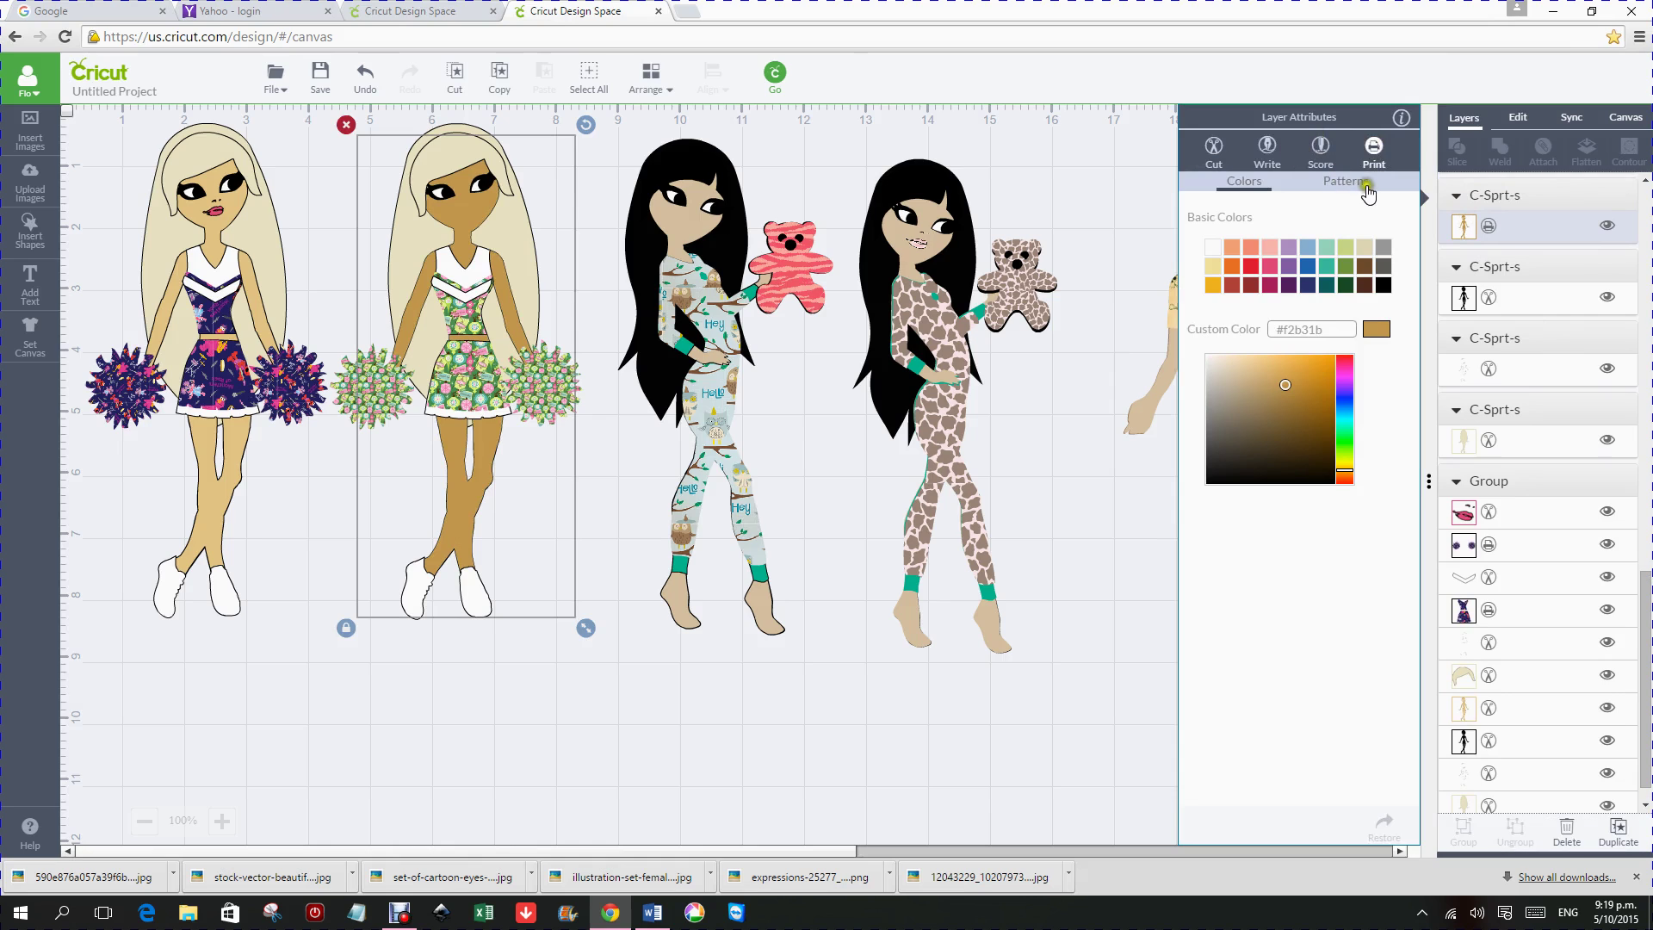
left_click(1355, 183)
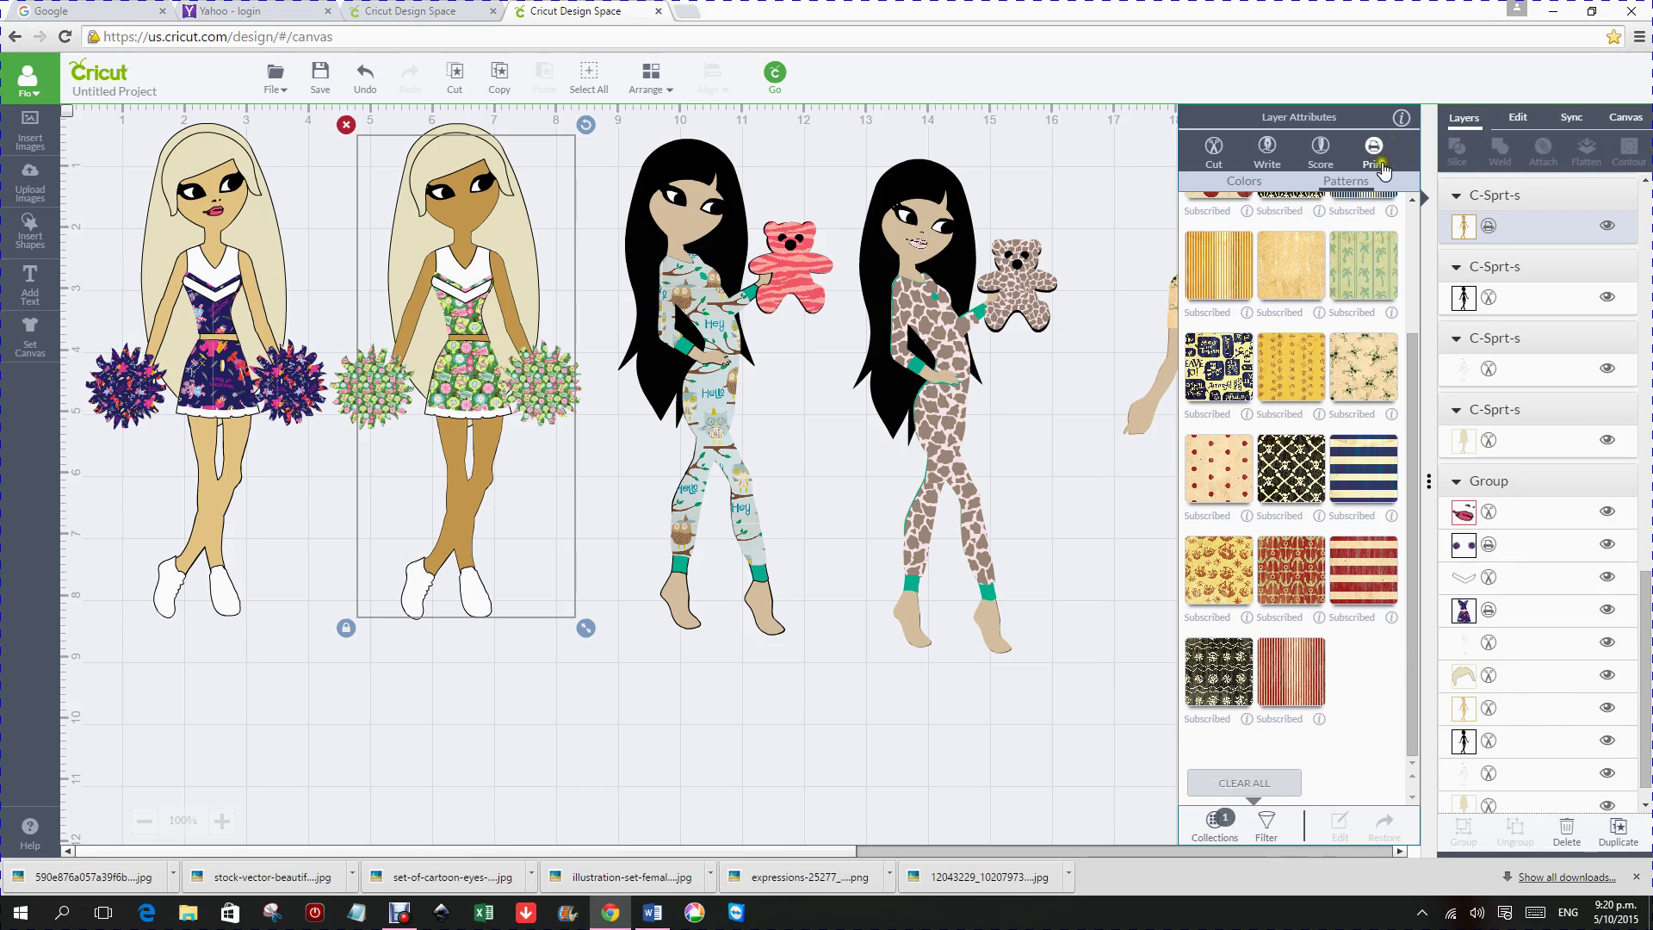
Step: Display the info note explaining the cheerleader's print layer
left_click(1401, 117)
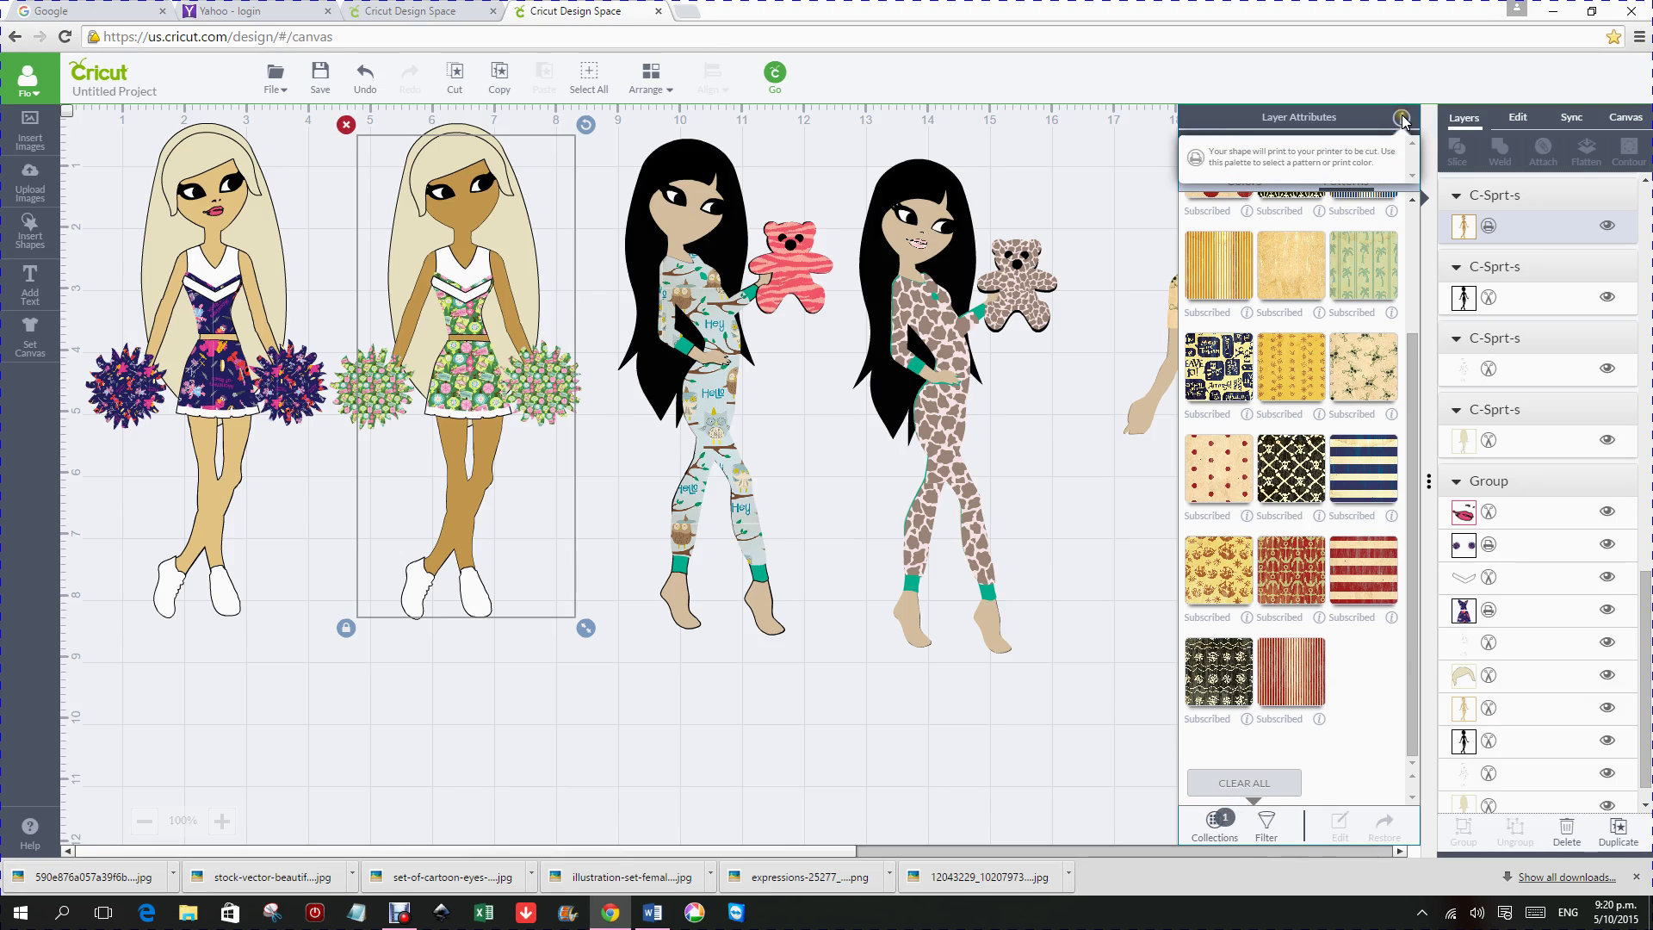